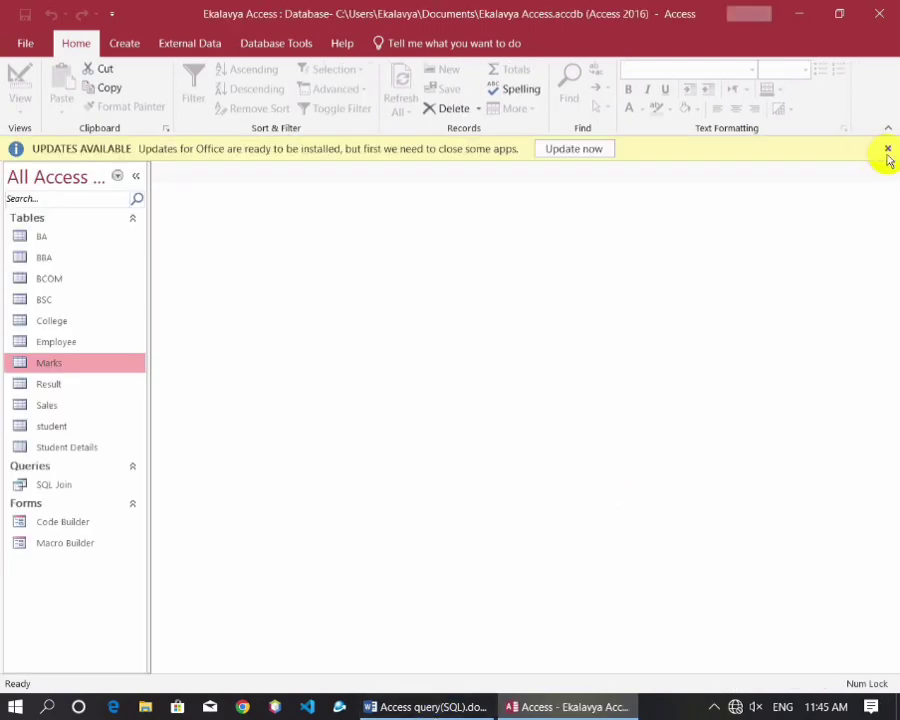
Dismiss the Office update notice and highlight Code Builder (Modules), Forms and Report in the Word notes Access query(SQL).docx
{"action": "left_click", "coordinate": [885, 150]}
{"action": "left_click", "coordinate": [450, 708]}
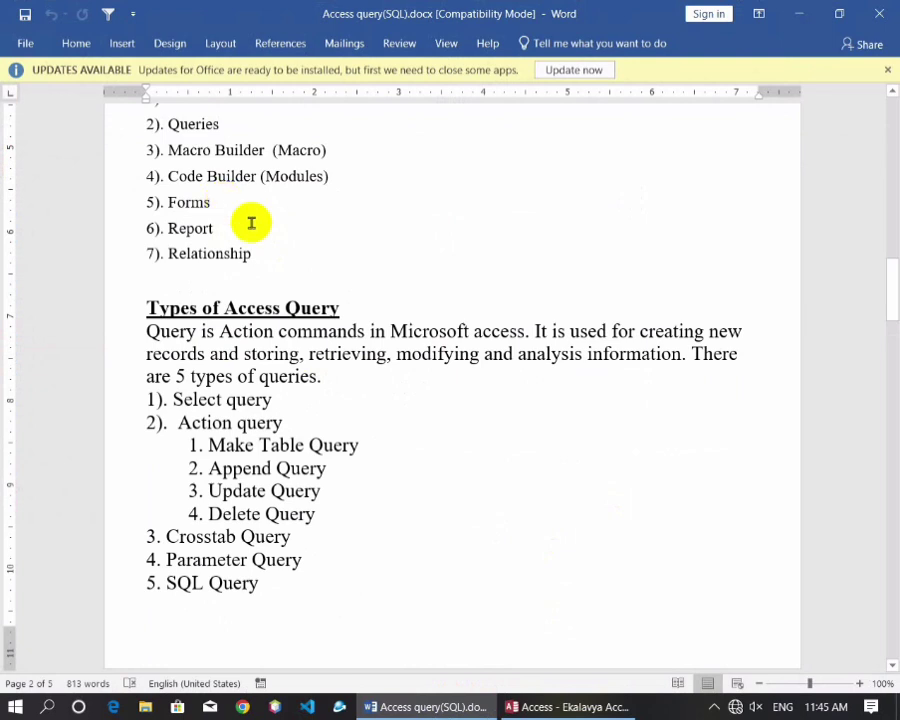
{"action": "left_click_drag", "start_coordinate": [330, 177], "coordinate": [172, 174]}
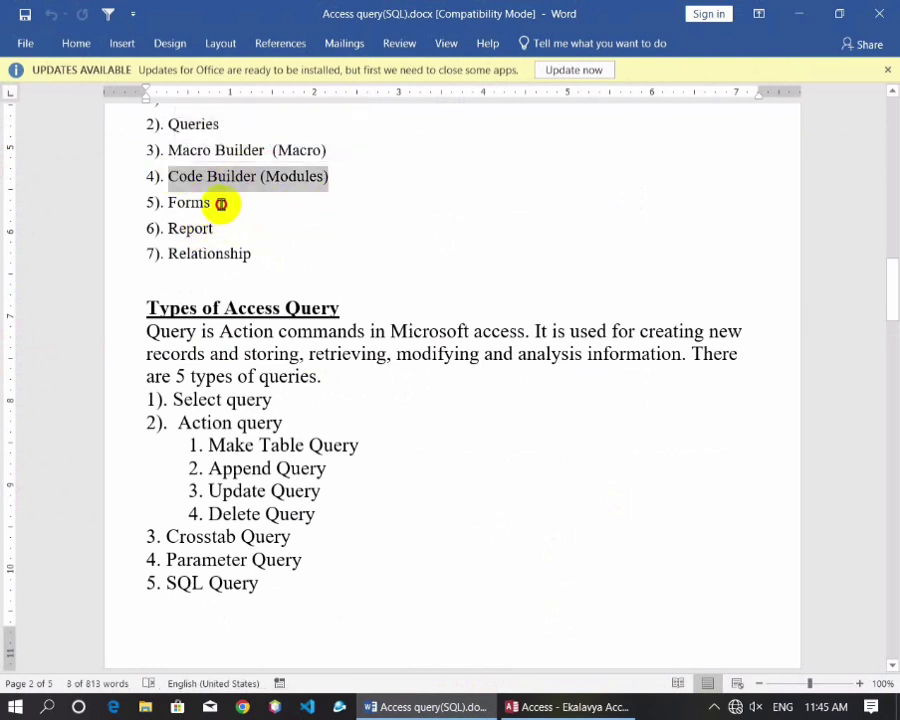
{"action": "left_click_drag", "start_coordinate": [221, 203], "coordinate": [170, 202]}
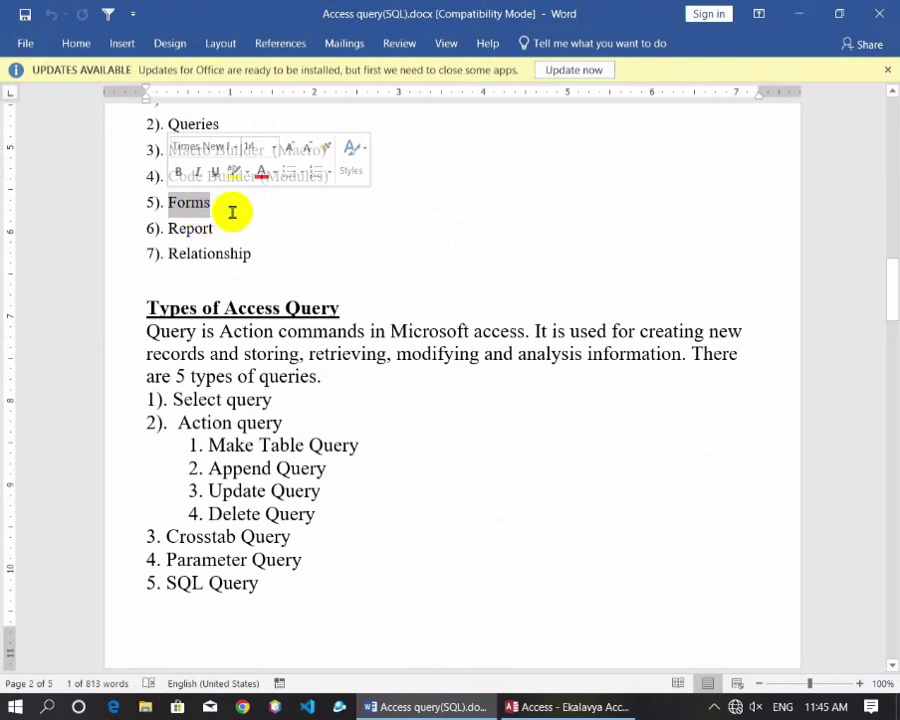
{"action": "left_click_drag", "start_coordinate": [214, 228], "coordinate": [172, 227]}
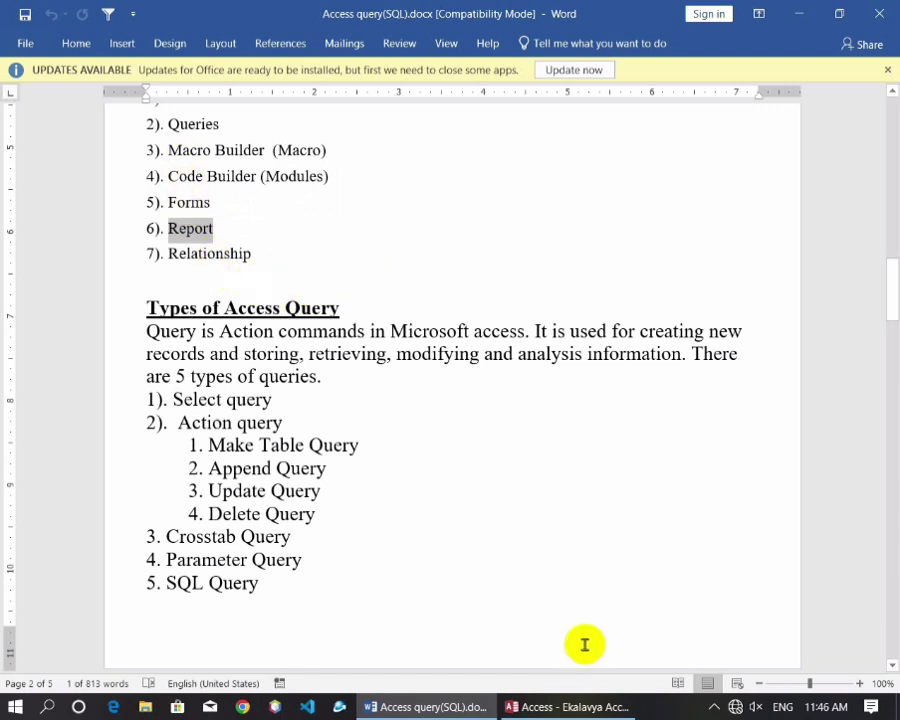
Switch to Access and review the records of the College, Employee and Result tables, closing each table after viewing
{"action": "left_click", "coordinate": [567, 707]}
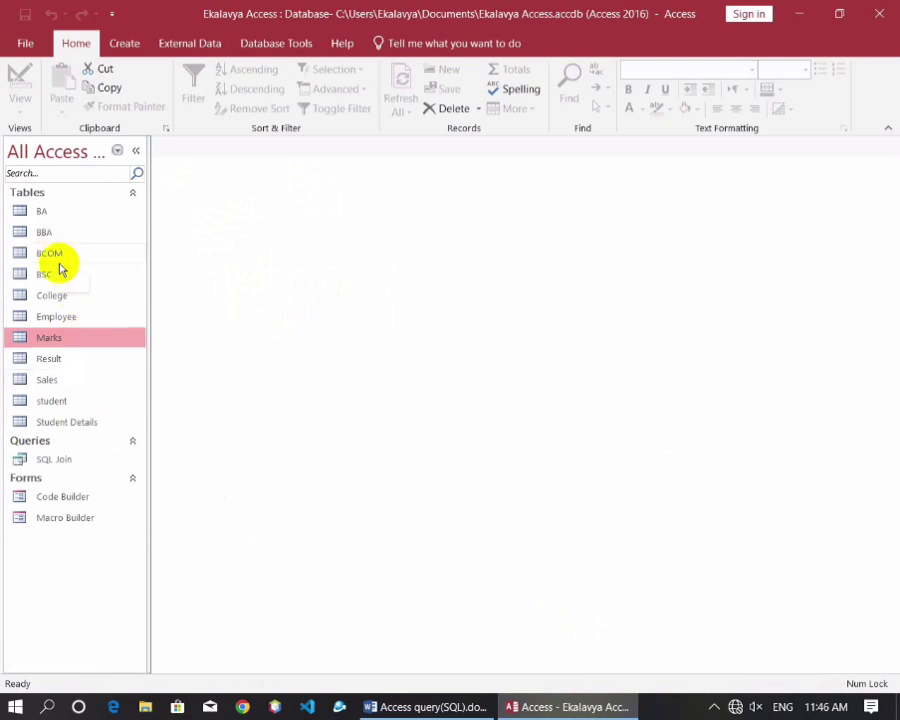
{"action": "left_click", "coordinate": [57, 300]}
{"action": "double_click", "coordinate": [57, 300]}
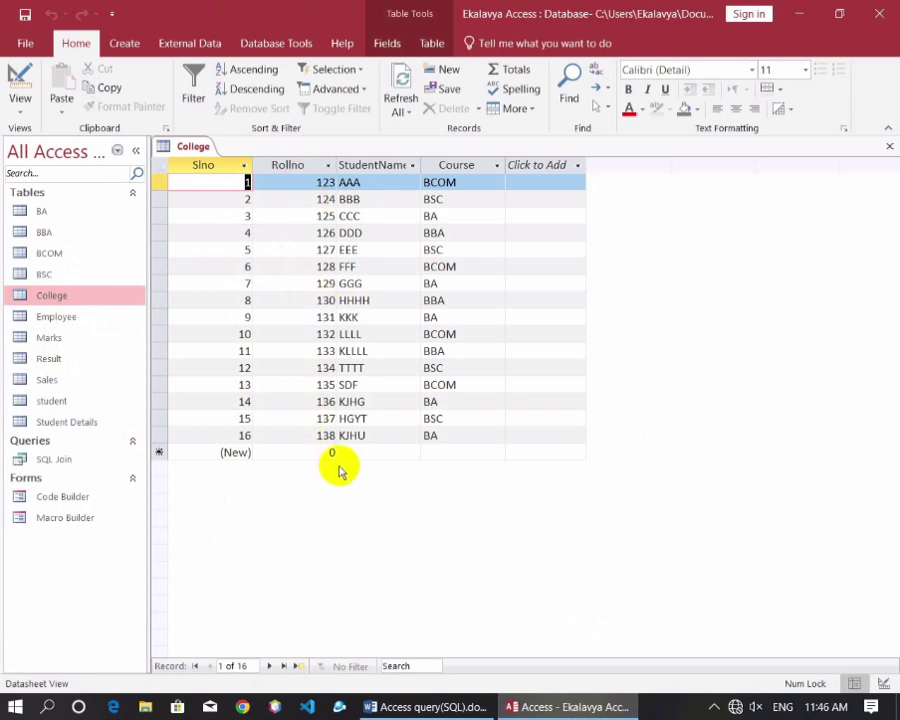
{"action": "left_click", "coordinate": [890, 148]}
{"action": "double_click", "coordinate": [100, 318]}
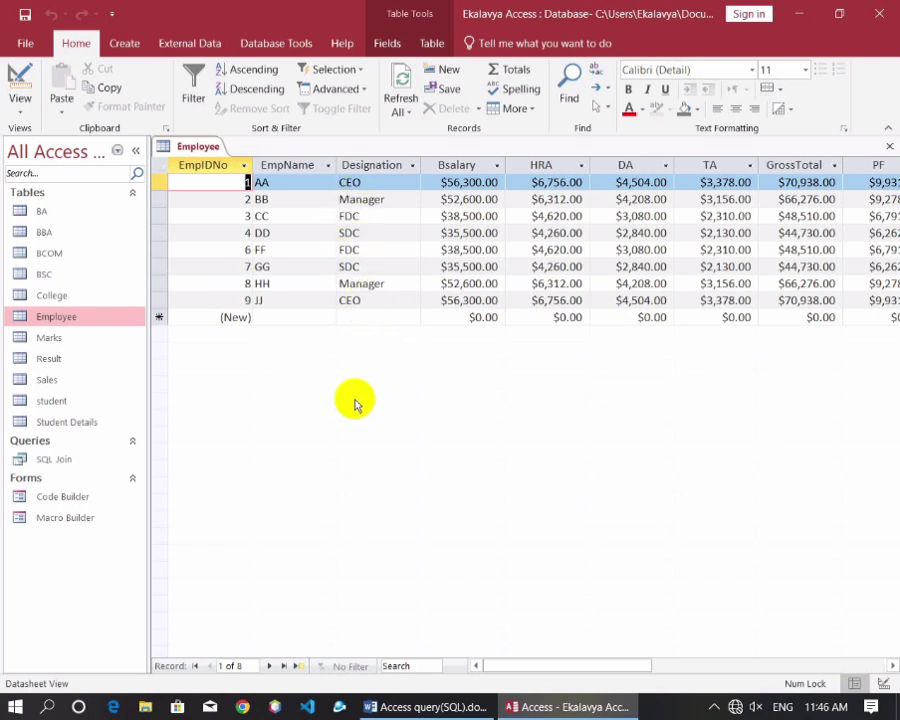
{"action": "left_click", "coordinate": [890, 147]}
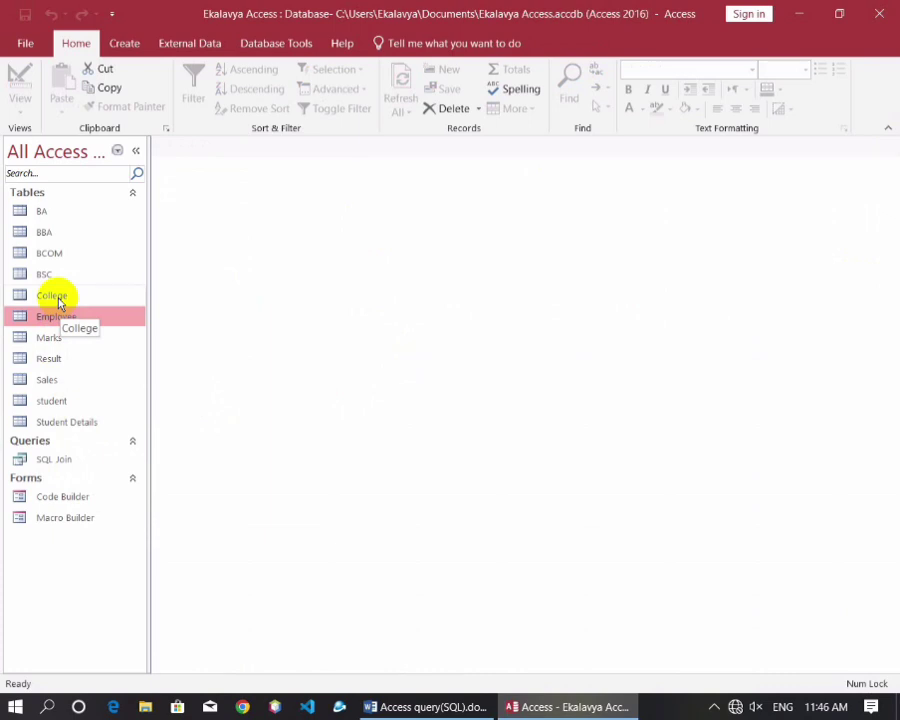
{"action": "double_click", "coordinate": [58, 362]}
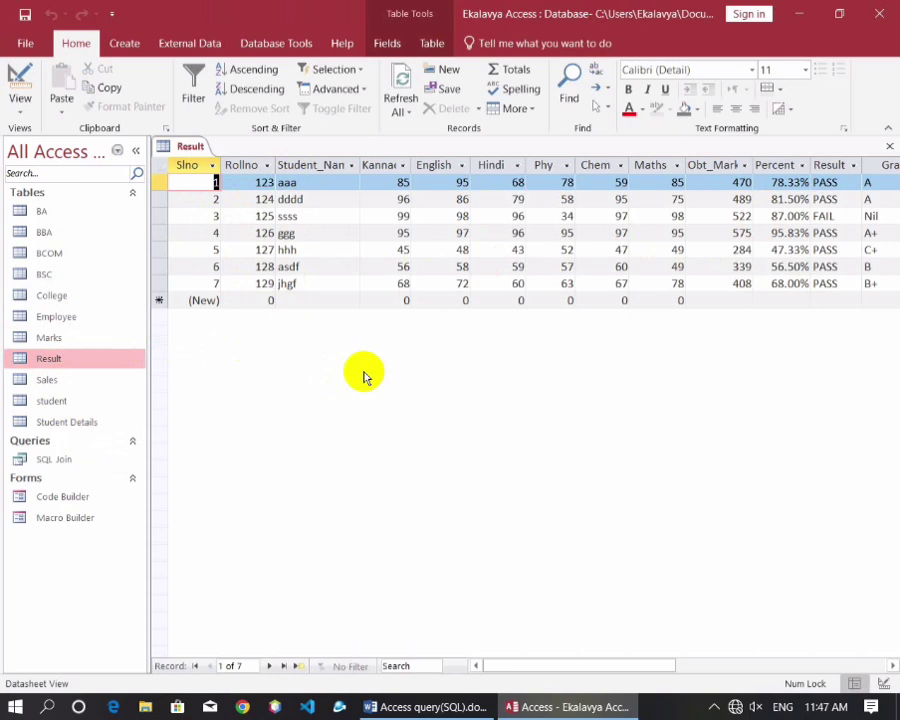
{"action": "left_click", "coordinate": [889, 146]}
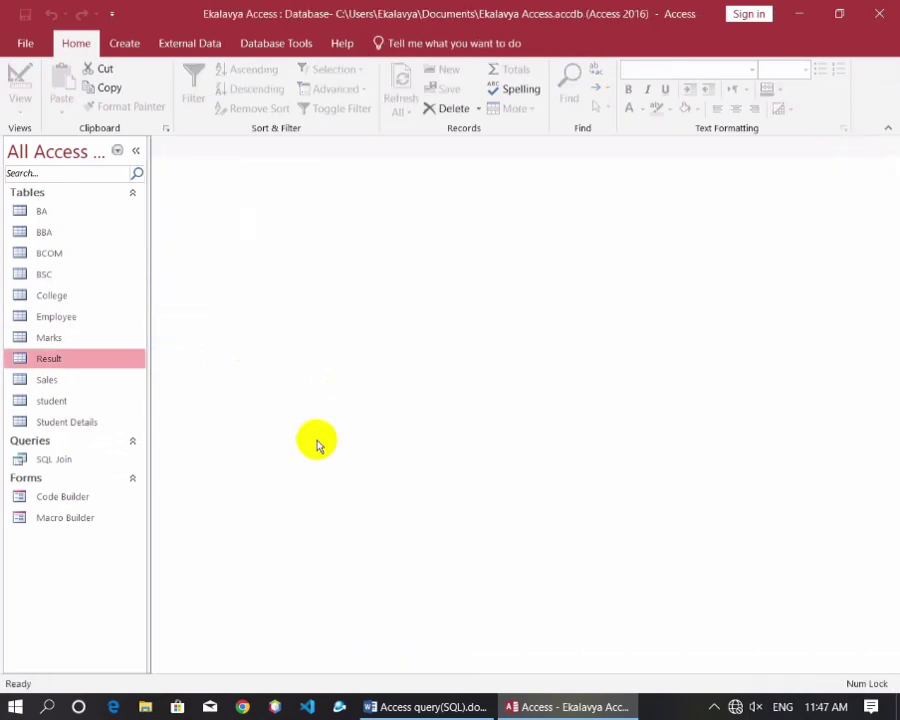
Switch back to the Word notes and highlight the Report entry in the topic list
{"action": "left_click", "coordinate": [396, 700]}
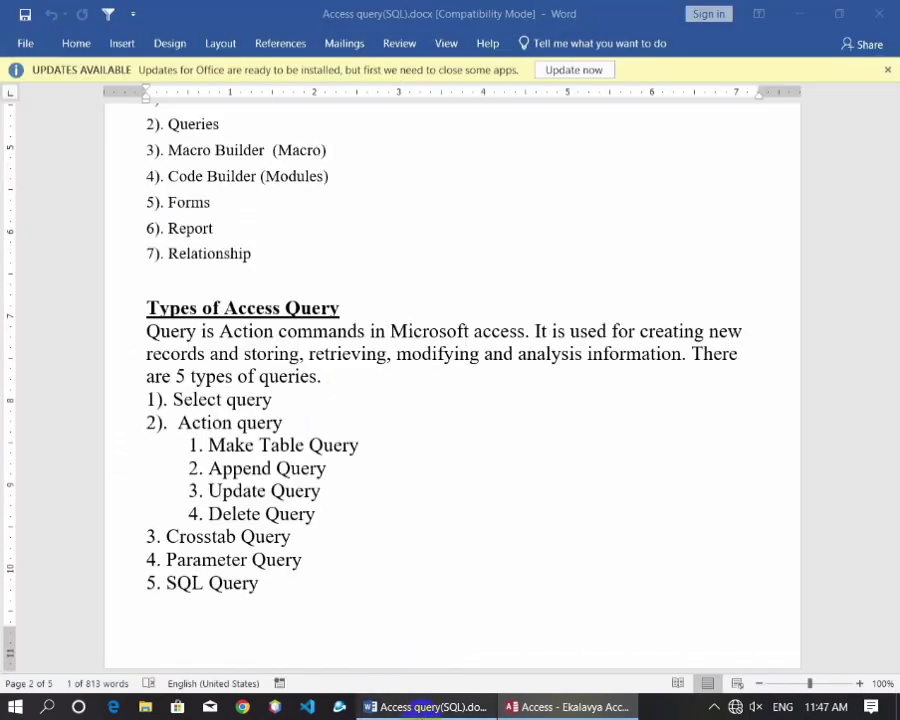
{"action": "left_click", "coordinate": [235, 227]}
{"action": "left_click_drag", "start_coordinate": [217, 228], "coordinate": [169, 226]}
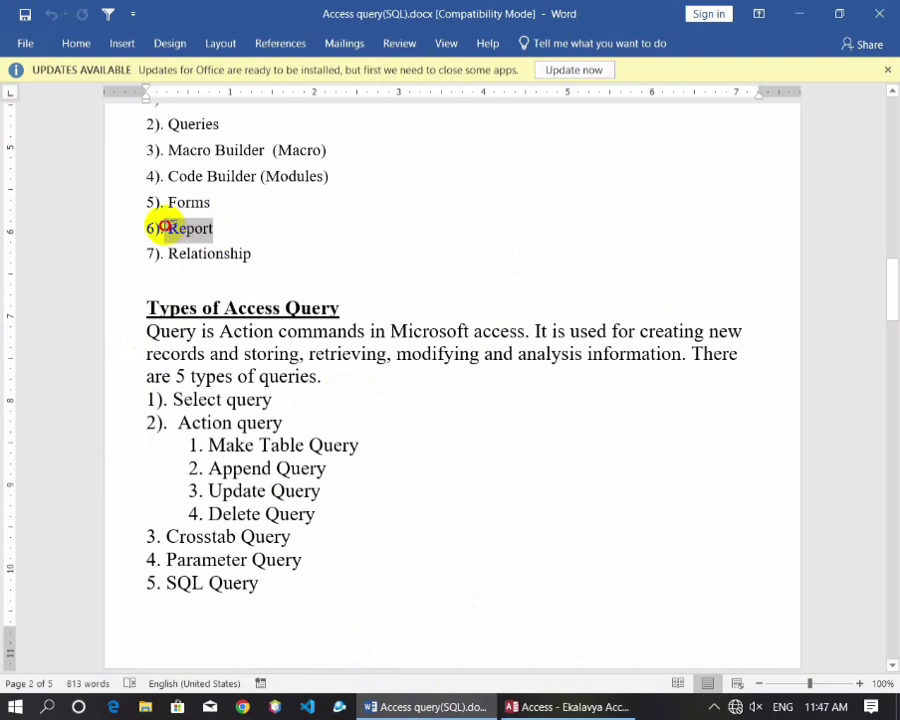
{"action": "left_click", "coordinate": [325, 227]}
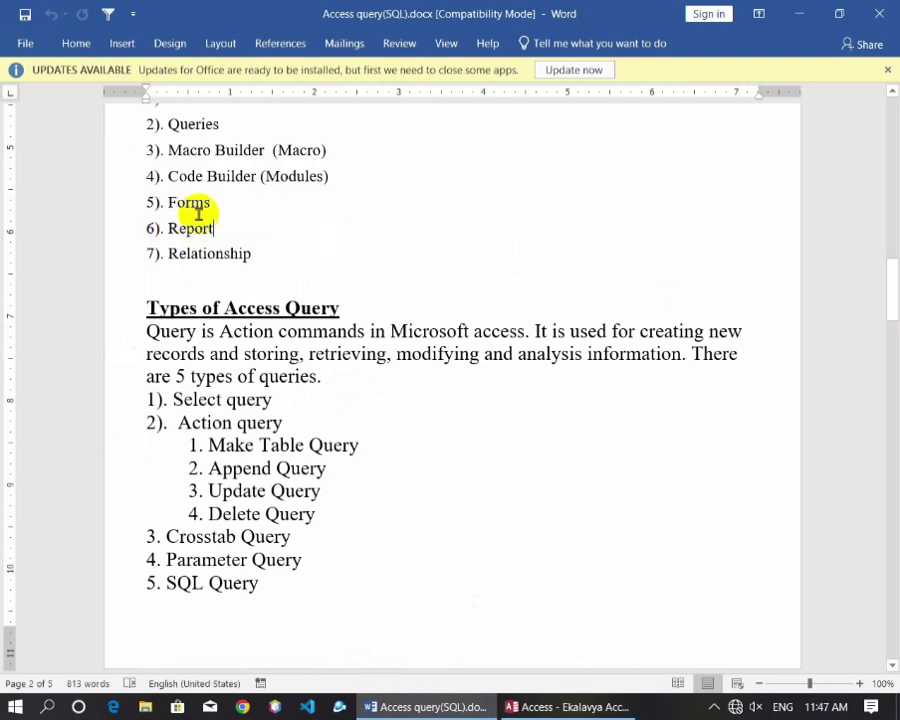
Switch to Access, create a blank report and show it in Design View
{"action": "left_click", "coordinate": [558, 706]}
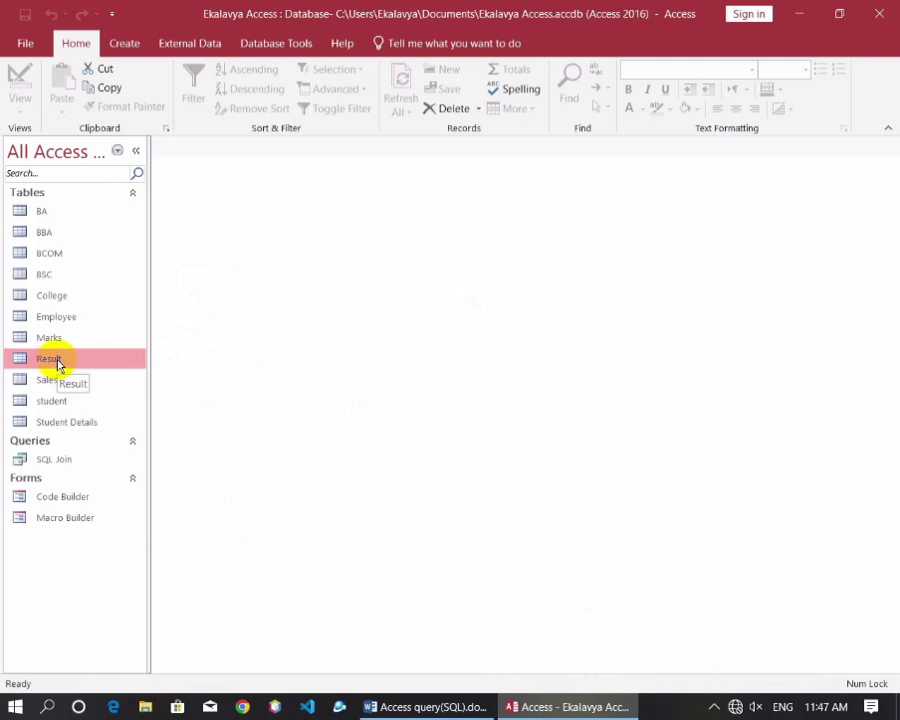
{"action": "left_click", "coordinate": [128, 45]}
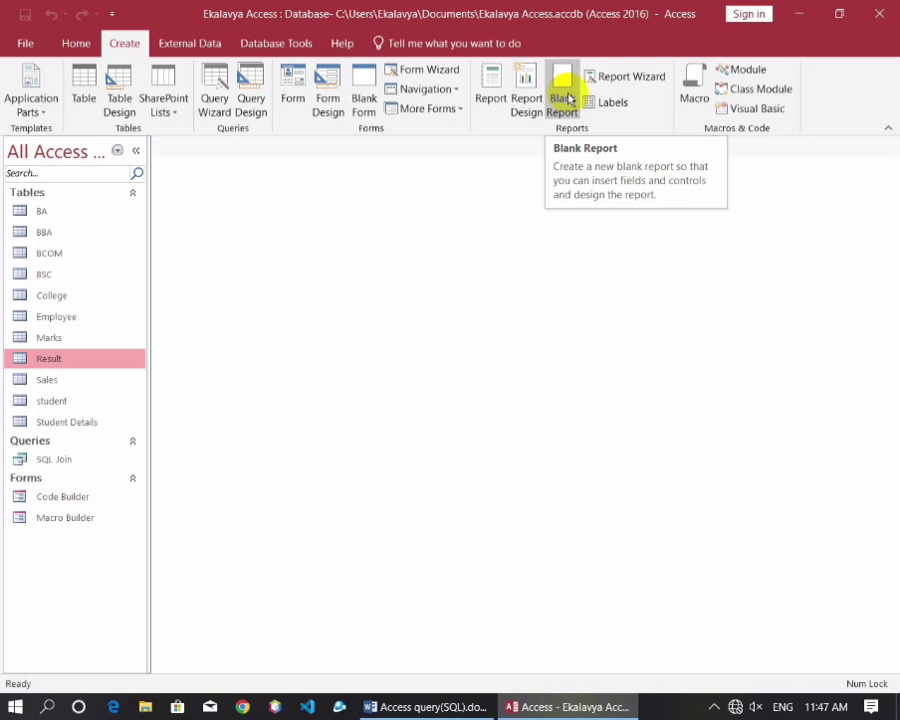
{"action": "left_click", "coordinate": [565, 96]}
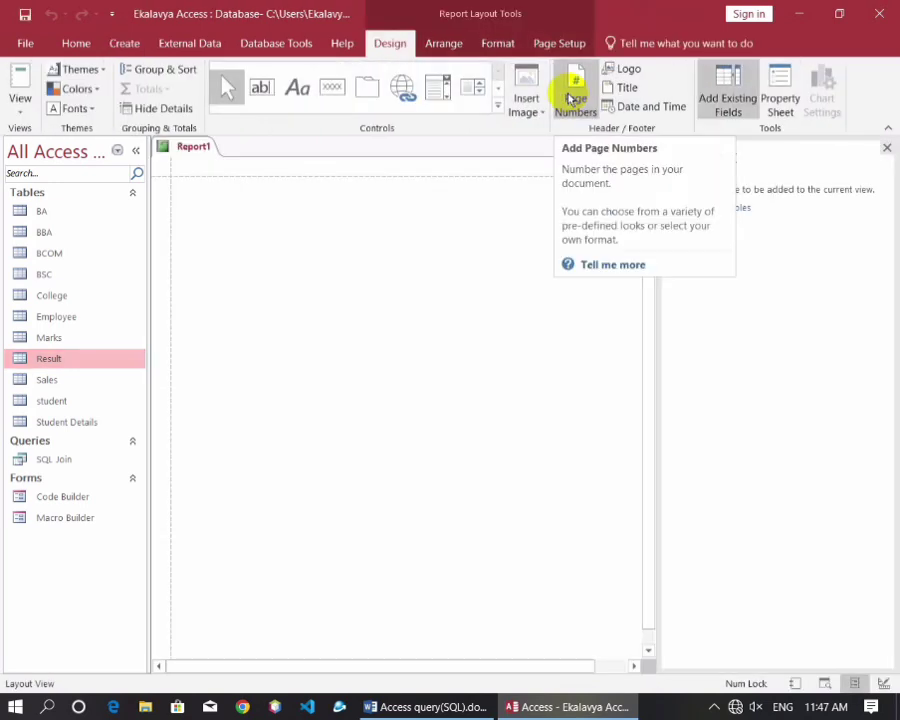
{"action": "left_click", "coordinate": [22, 110]}
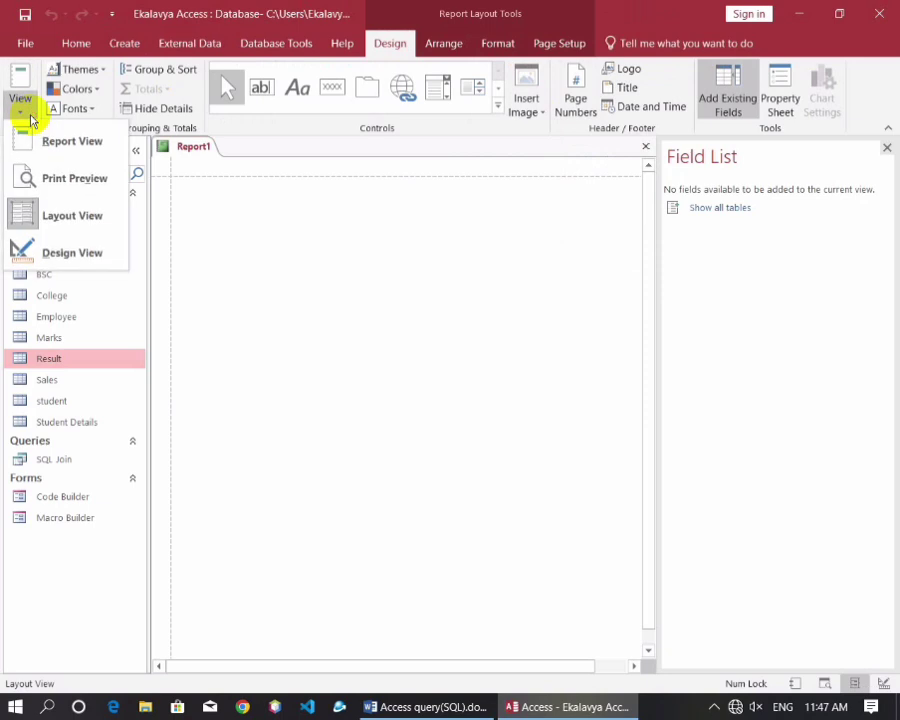
{"action": "left_click", "coordinate": [72, 253]}
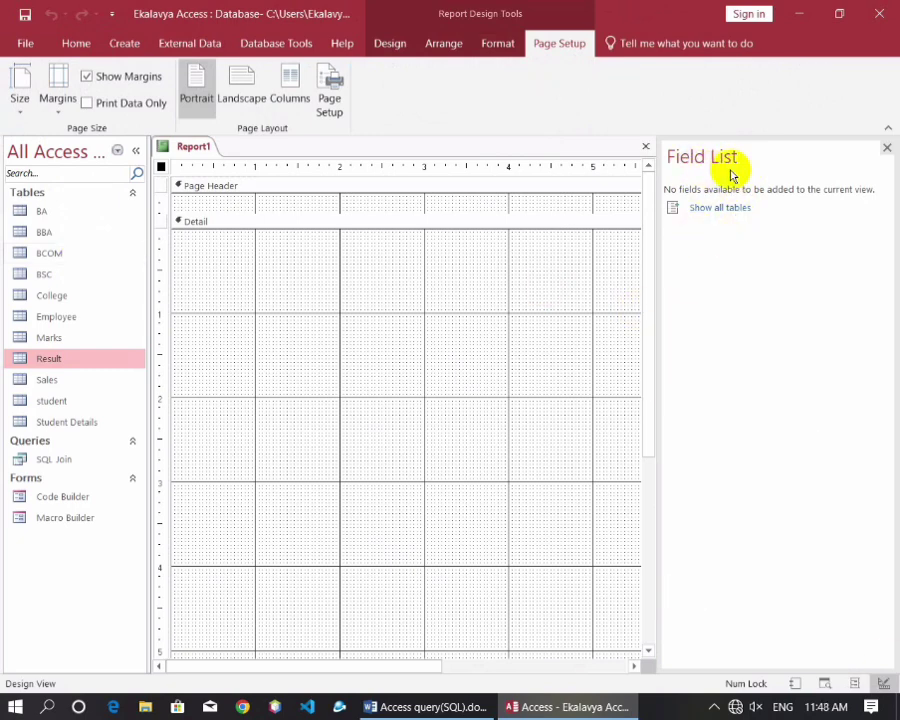
List all tables' fields and add Slno, Rollno, Student_Name, Kannada, English and Hindi from the Result table to the report's Detail section
{"action": "left_click", "coordinate": [704, 217]}
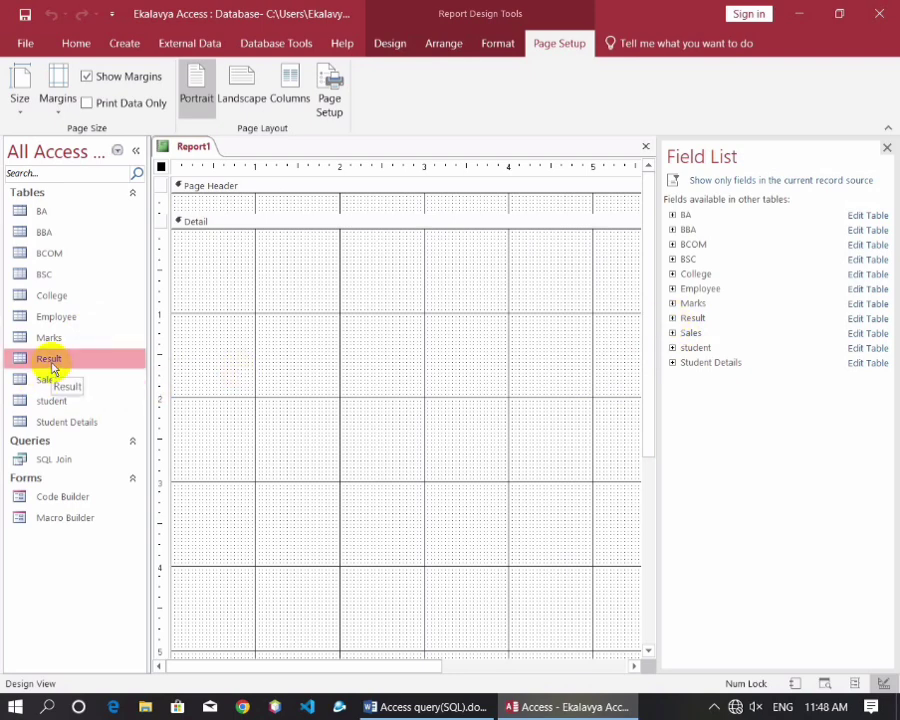
{"action": "left_click", "coordinate": [673, 319]}
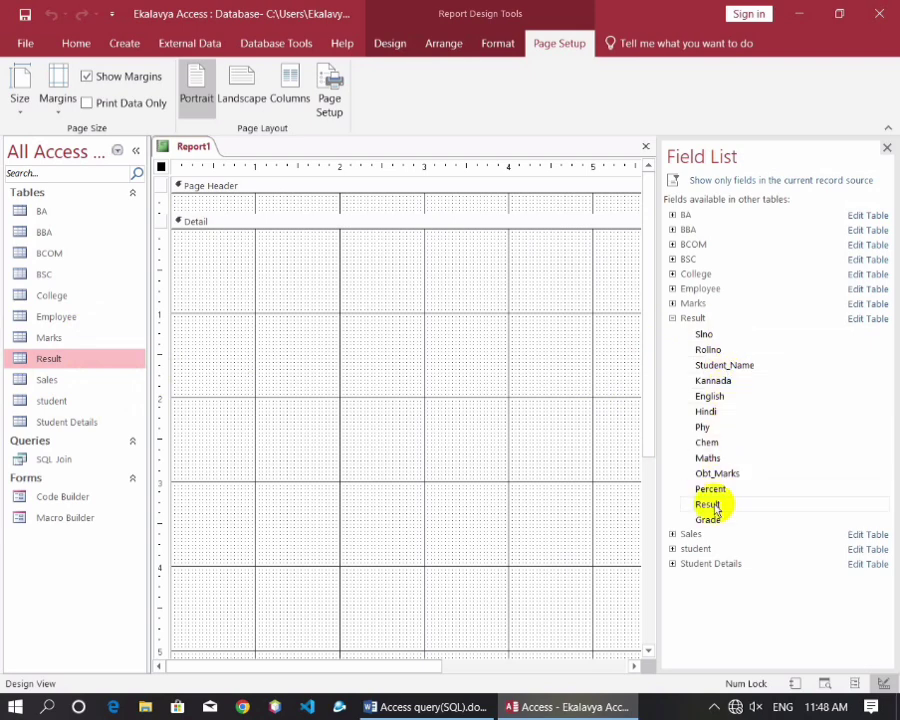
{"action": "double_click", "coordinate": [707, 336]}
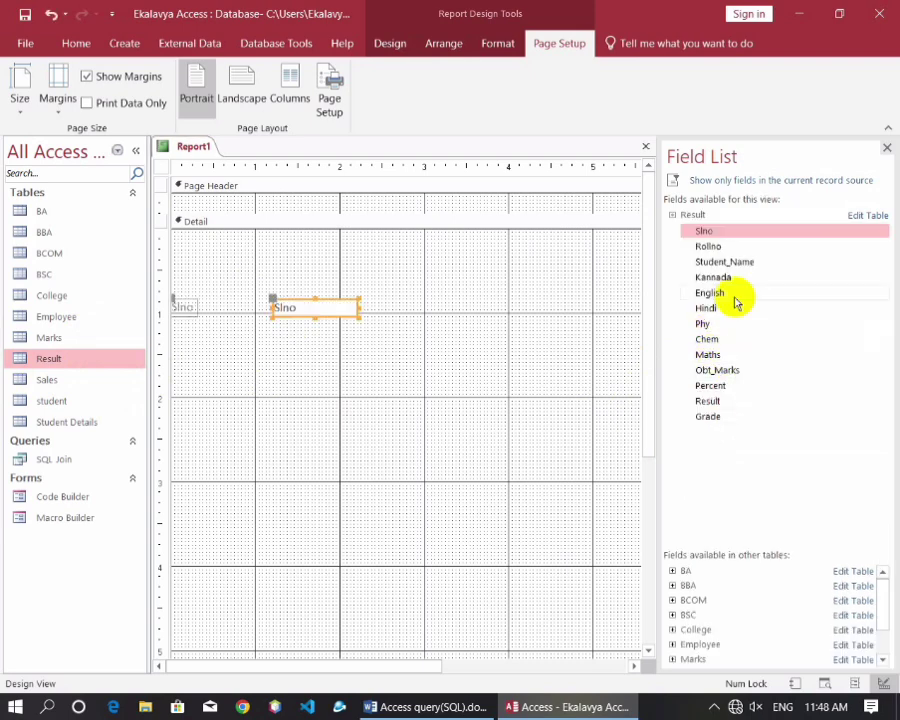
{"action": "double_click", "coordinate": [707, 247]}
{"action": "double_click", "coordinate": [717, 261]}
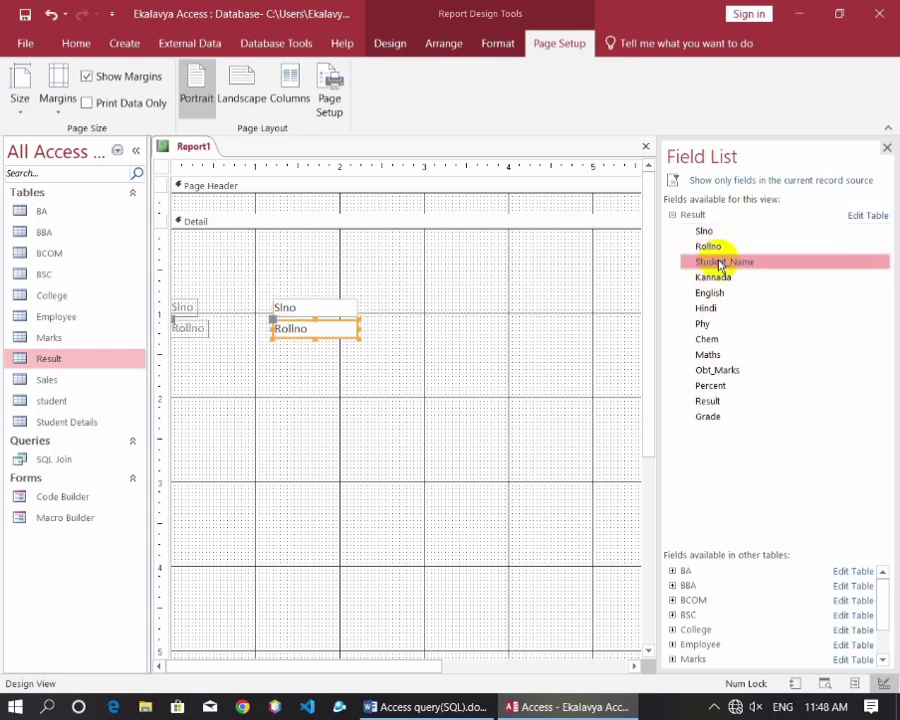
{"action": "double_click", "coordinate": [715, 277]}
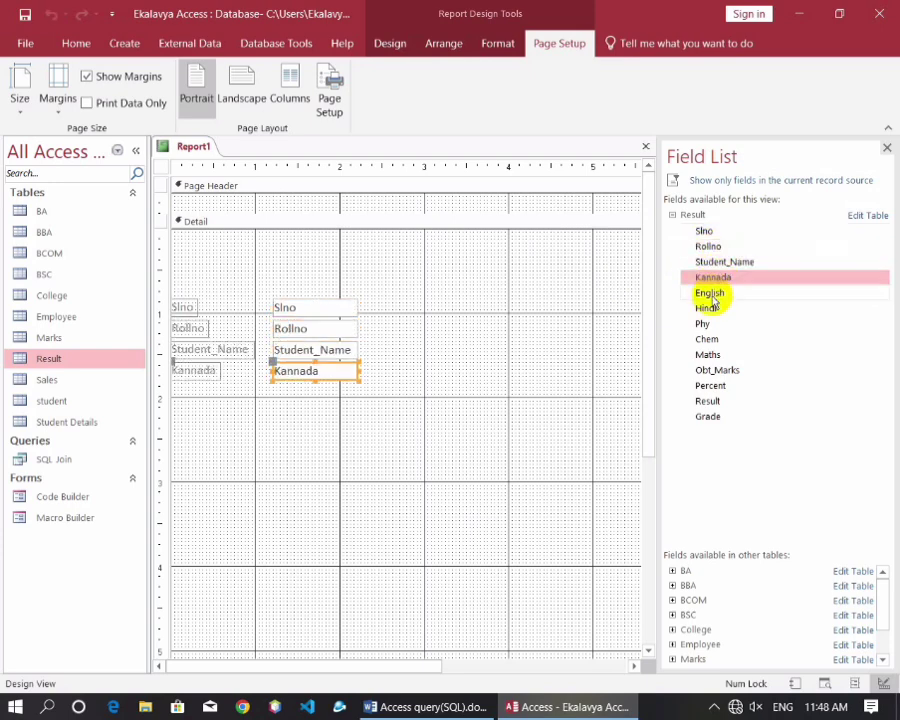
{"action": "double_click", "coordinate": [711, 294]}
{"action": "double_click", "coordinate": [707, 308]}
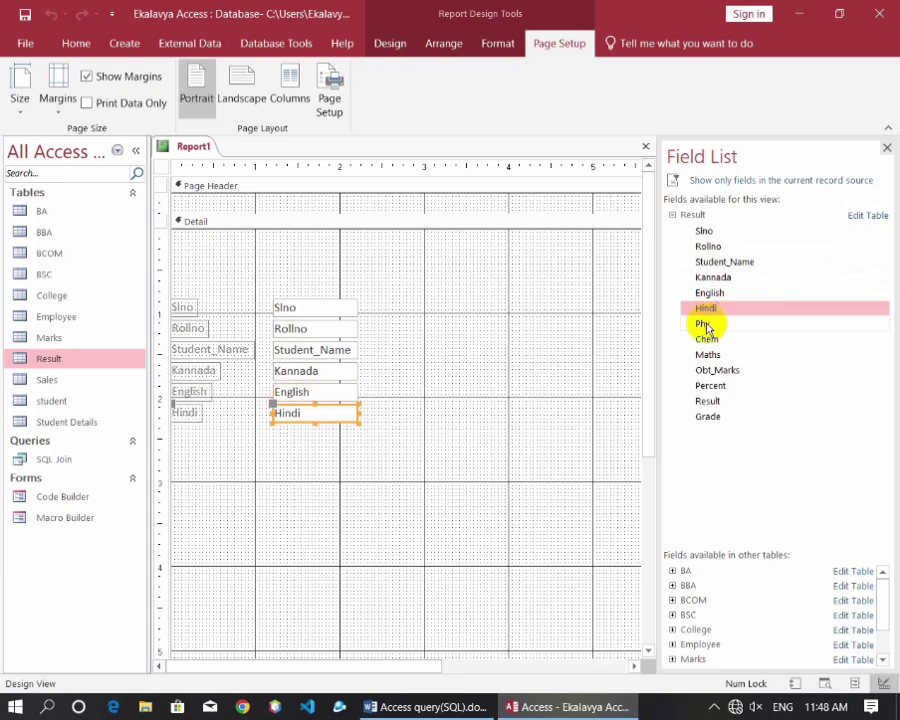
Add the Phy, Chem, Maths, Obt_Marks, Percent, Result and Grade fields below the existing ones in the Detail section
{"action": "double_click", "coordinate": [704, 324]}
{"action": "double_click", "coordinate": [706, 340]}
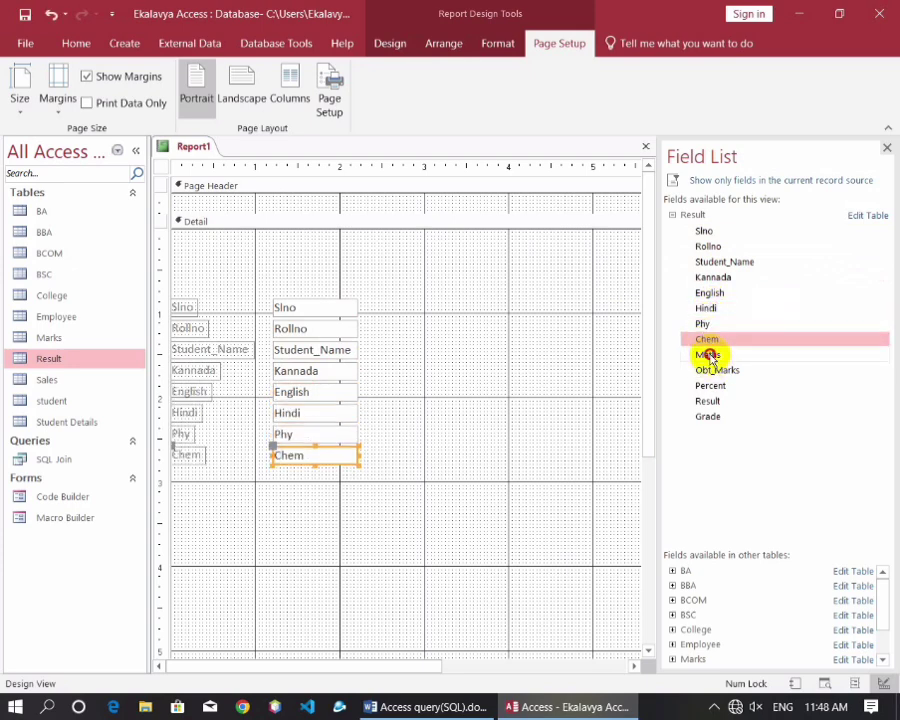
{"action": "double_click", "coordinate": [710, 354]}
{"action": "double_click", "coordinate": [717, 370]}
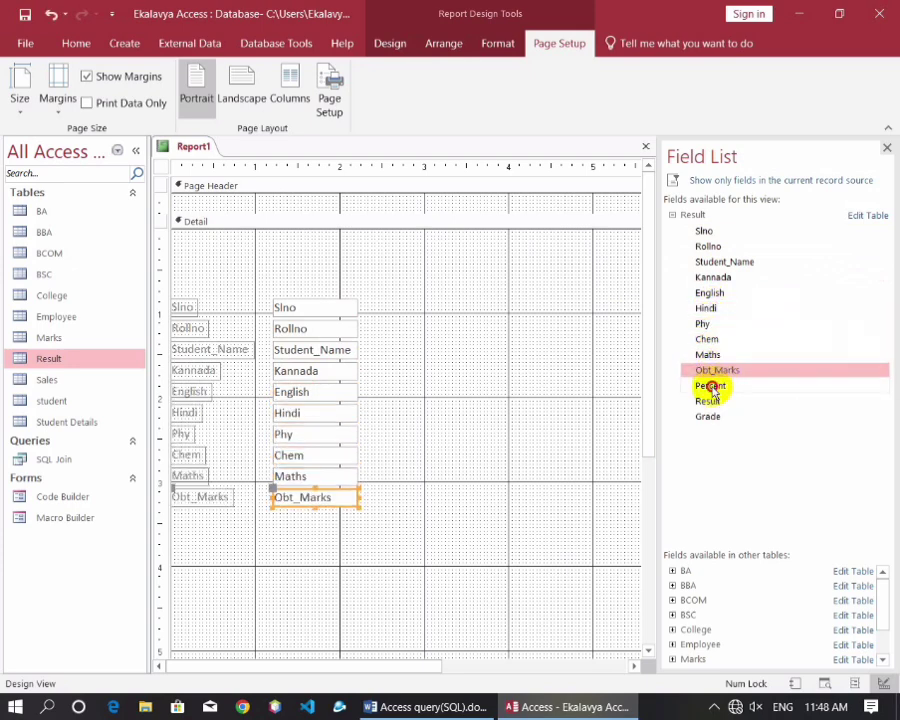
{"action": "double_click", "coordinate": [717, 386]}
{"action": "double_click", "coordinate": [710, 401]}
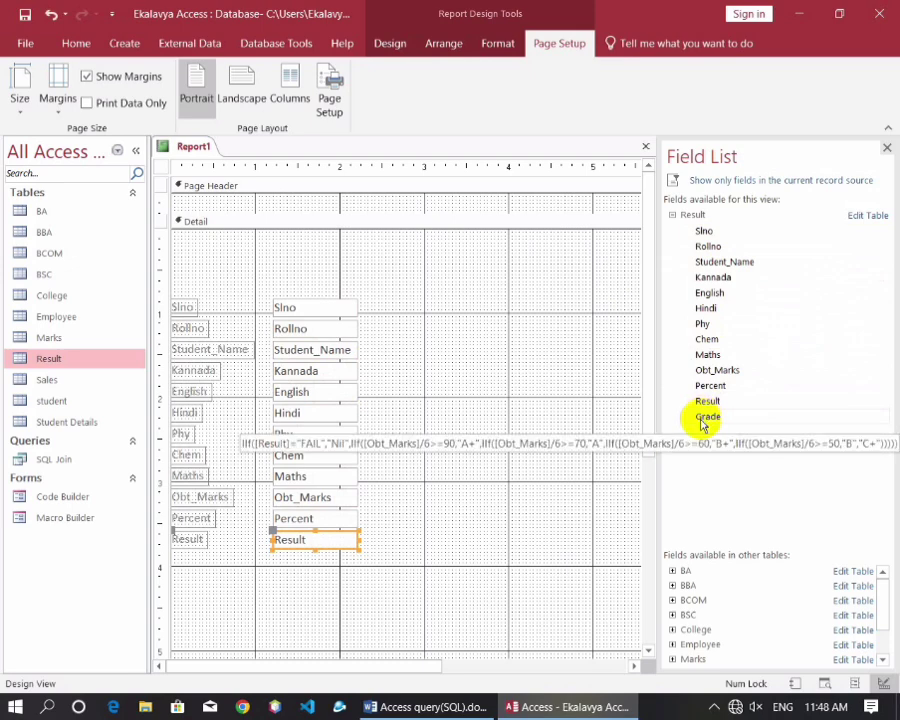
{"action": "double_click", "coordinate": [706, 416]}
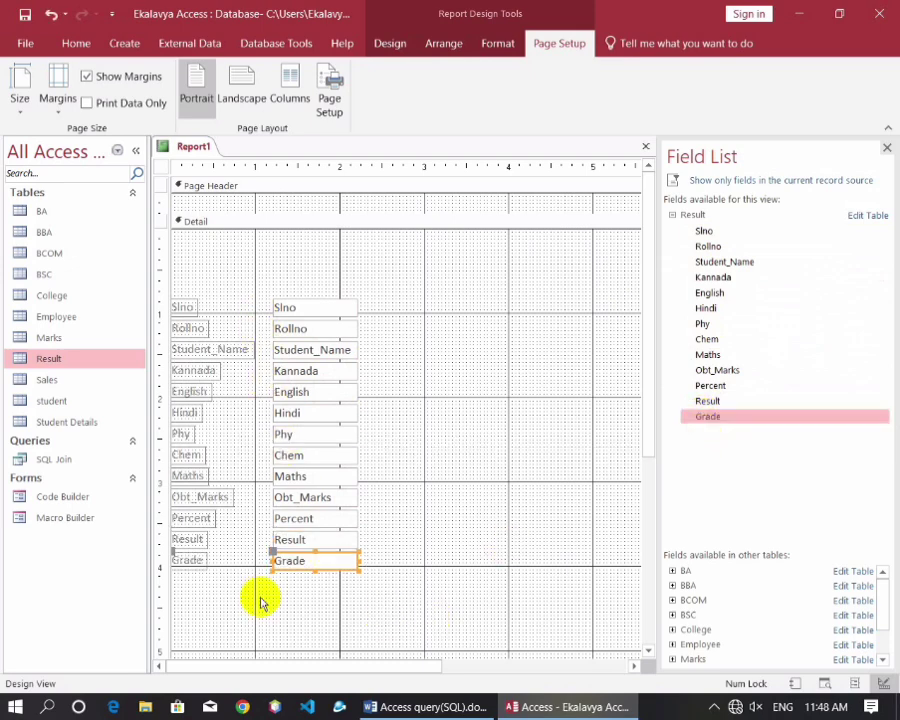
Close the field list and move all fields right so their labels start at about 1.3 inches on the ruler
{"action": "left_click", "coordinate": [672, 215]}
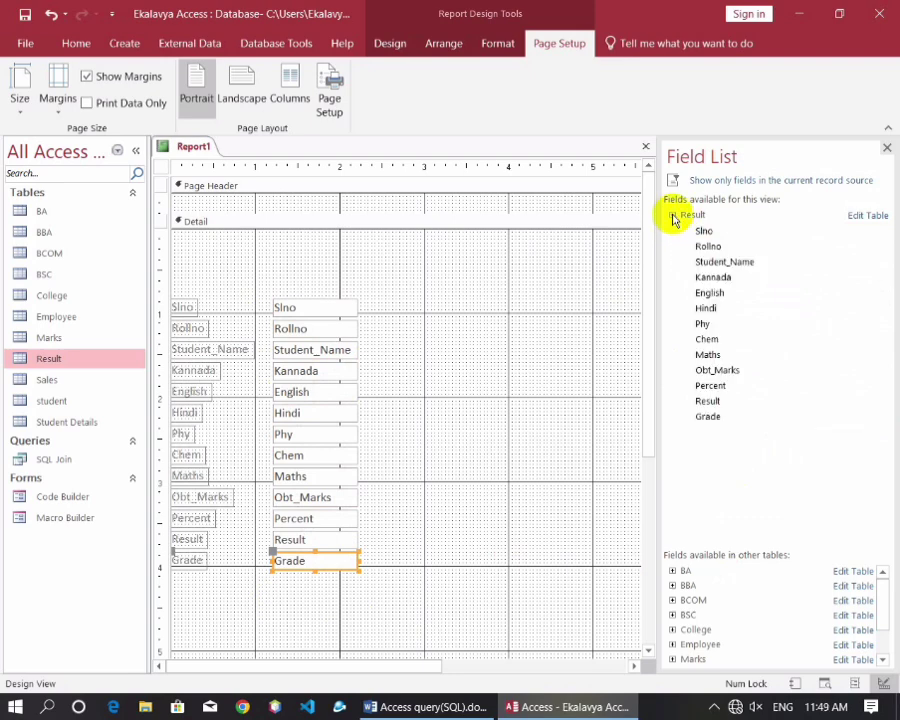
{"action": "left_click", "coordinate": [889, 148]}
{"action": "left_click_drag", "start_coordinate": [414, 603], "coordinate": [294, 303]}
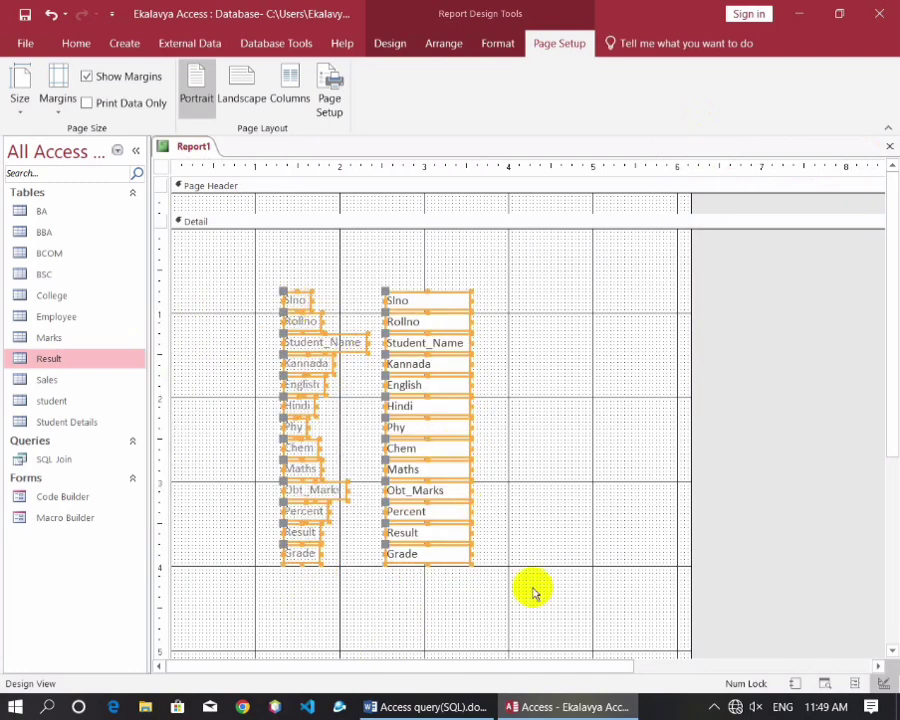
Extend all labels leftward to about 0.4 inches on the ruler and all text boxes rightward to about 4.9 inches
{"action": "left_click_drag", "start_coordinate": [315, 585], "coordinate": [261, 297]}
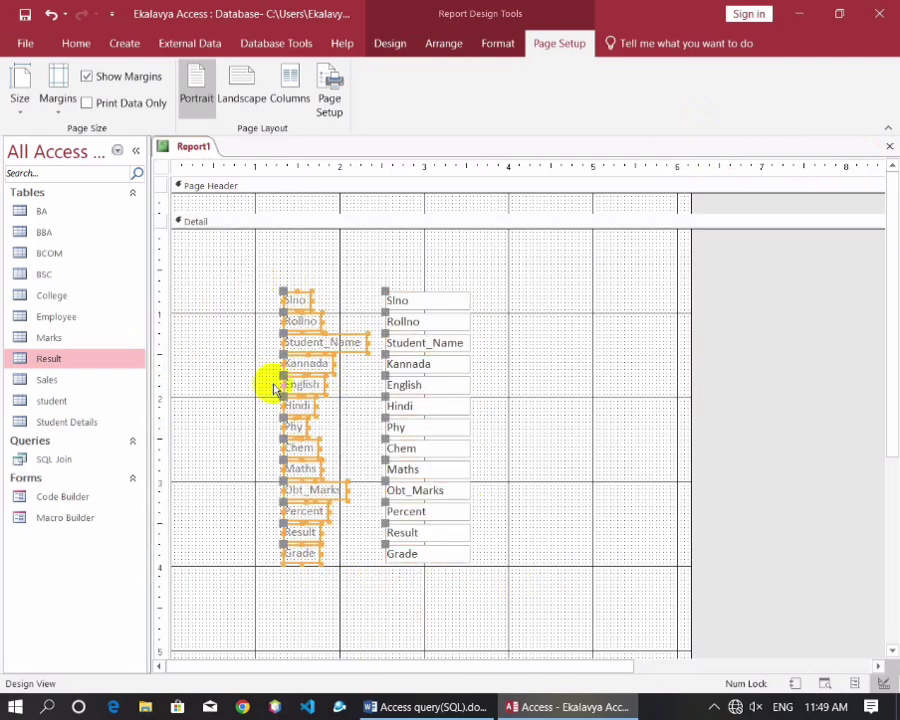
{"action": "left_click_drag", "start_coordinate": [283, 364], "coordinate": [206, 366]}
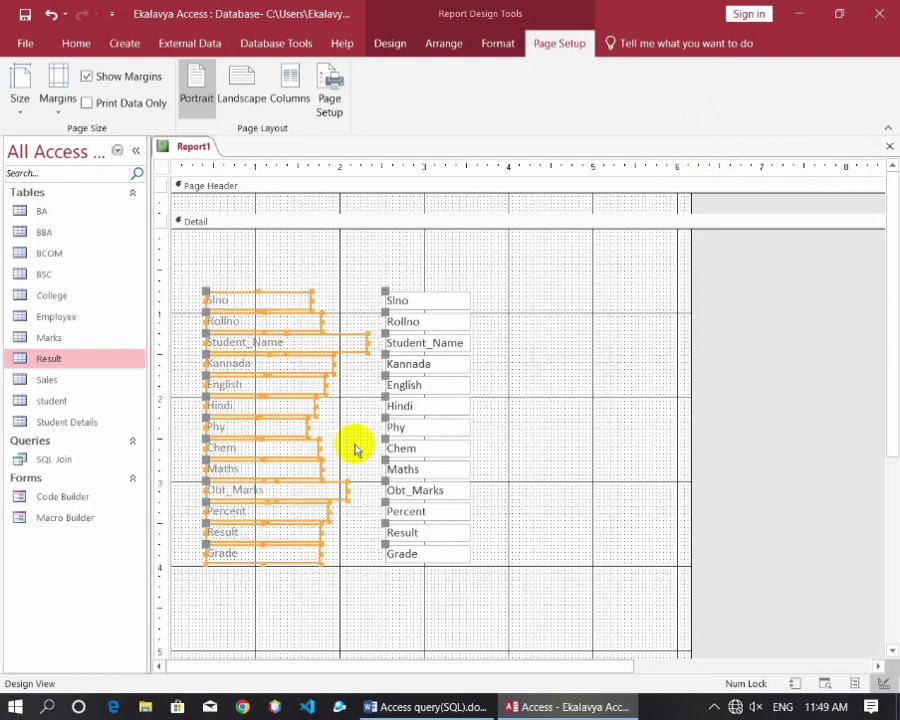
{"action": "left_click_drag", "start_coordinate": [508, 591], "coordinate": [428, 300]}
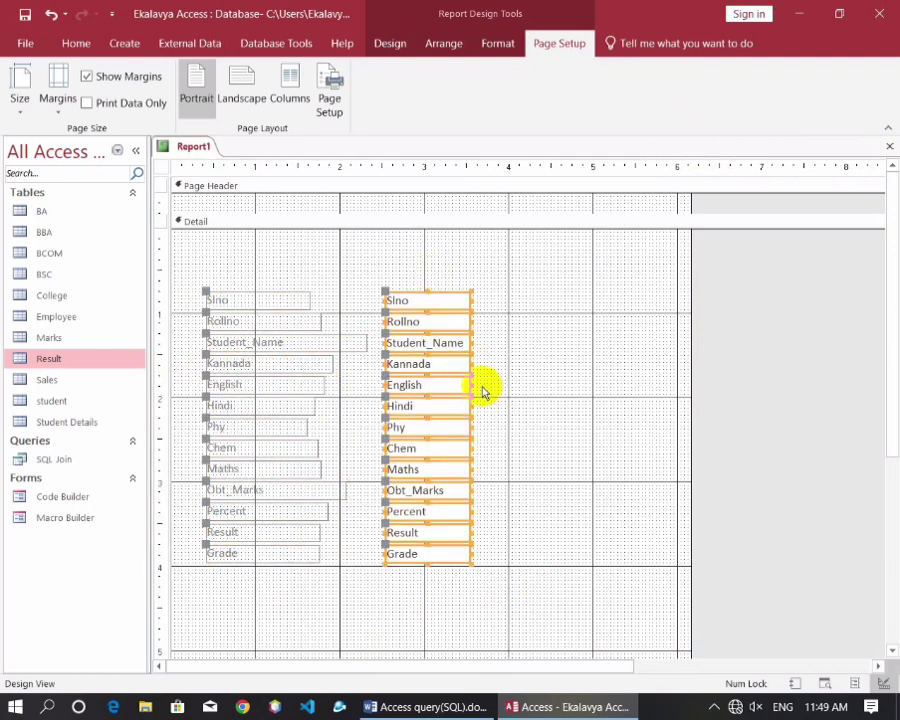
{"action": "left_click_drag", "start_coordinate": [470, 382], "coordinate": [588, 422]}
Set the font of all labels and text boxes in the Detail section to the Automatic color and size 14
{"action": "left_click_drag", "start_coordinate": [612, 605], "coordinate": [185, 271]}
{"action": "left_click", "coordinate": [624, 591]}
{"action": "left_click_drag", "start_coordinate": [624, 591], "coordinate": [655, 641]}
{"action": "left_click", "coordinate": [180, 257]}
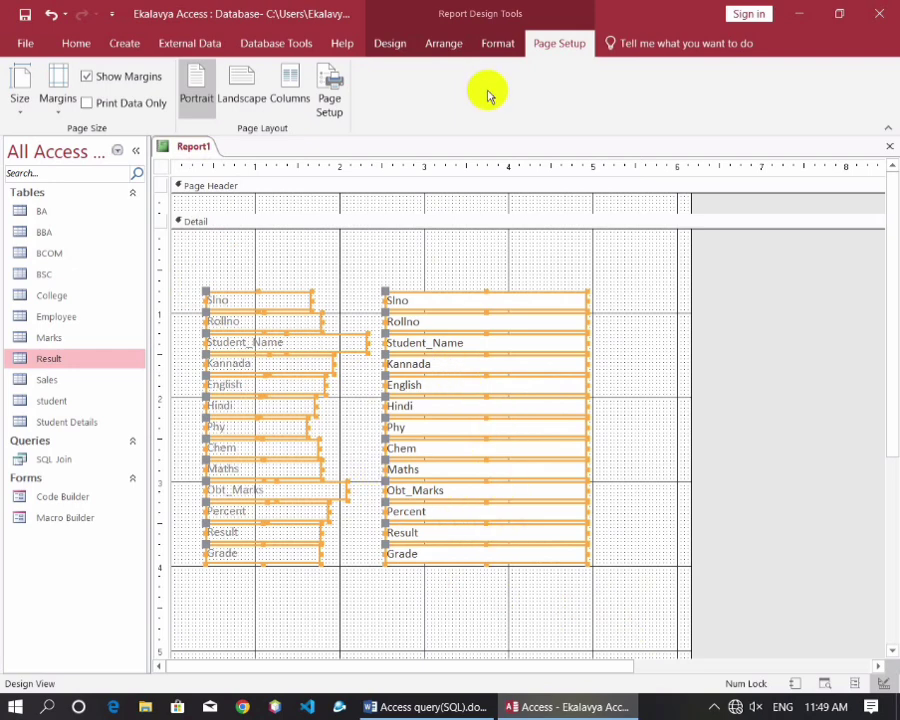
{"action": "left_click", "coordinate": [509, 48]}
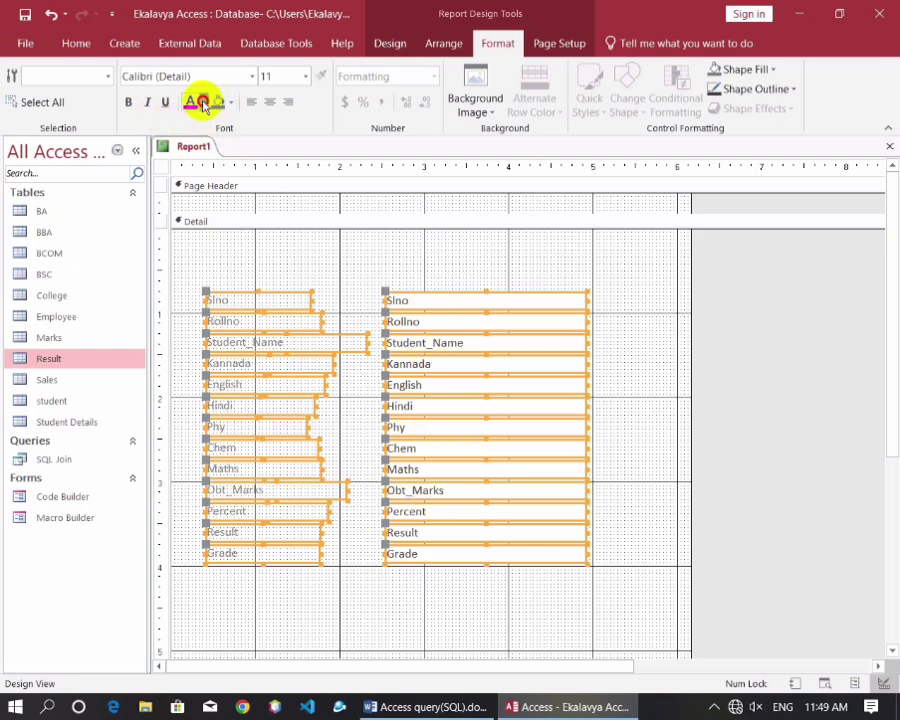
{"action": "left_click", "coordinate": [203, 104]}
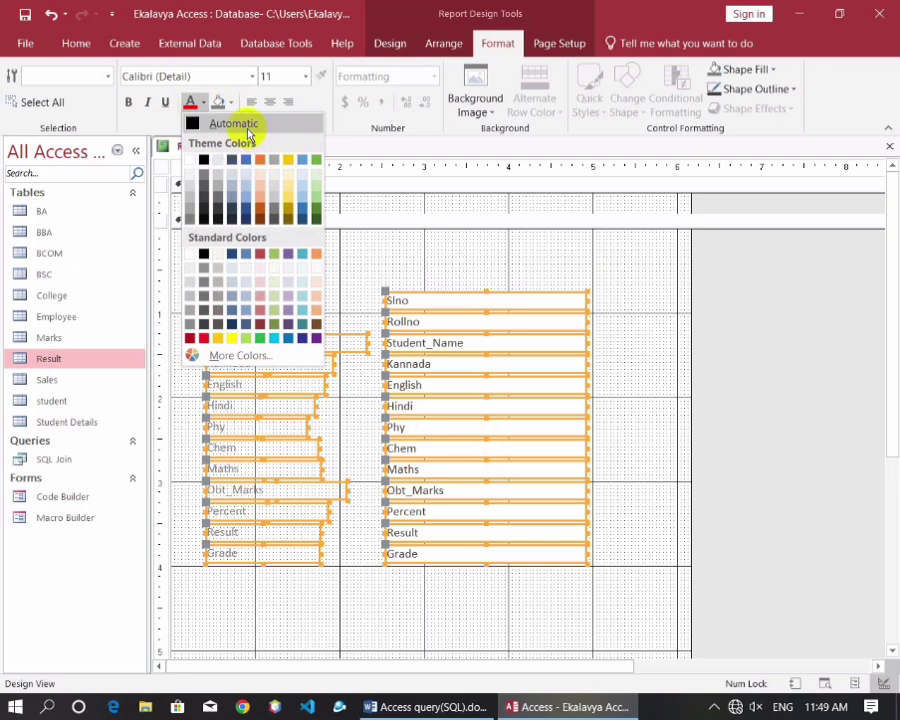
{"action": "left_click", "coordinate": [248, 128]}
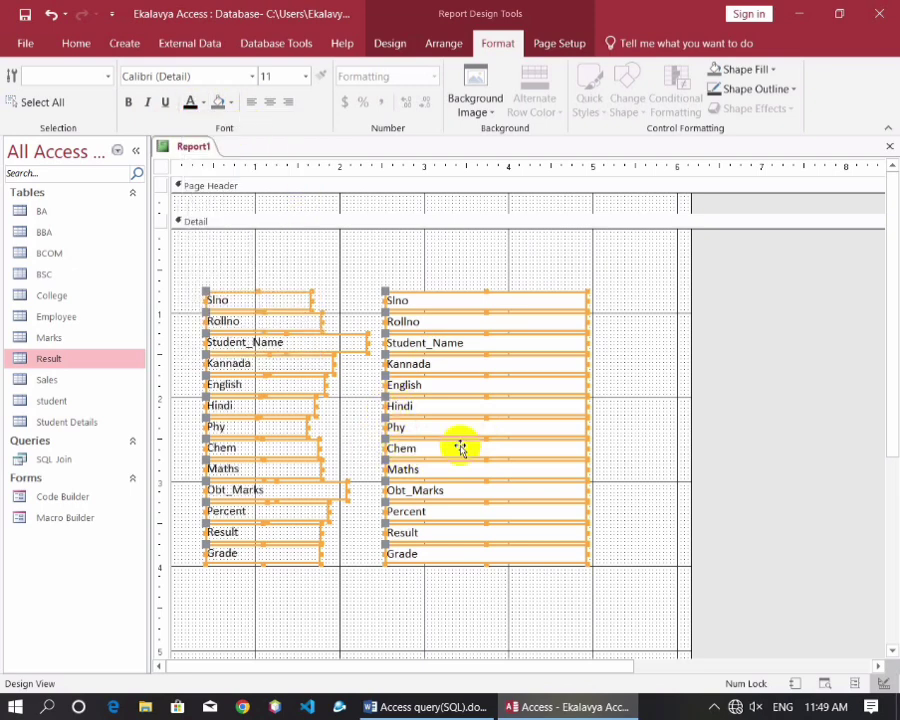
{"action": "left_click", "coordinate": [305, 76]}
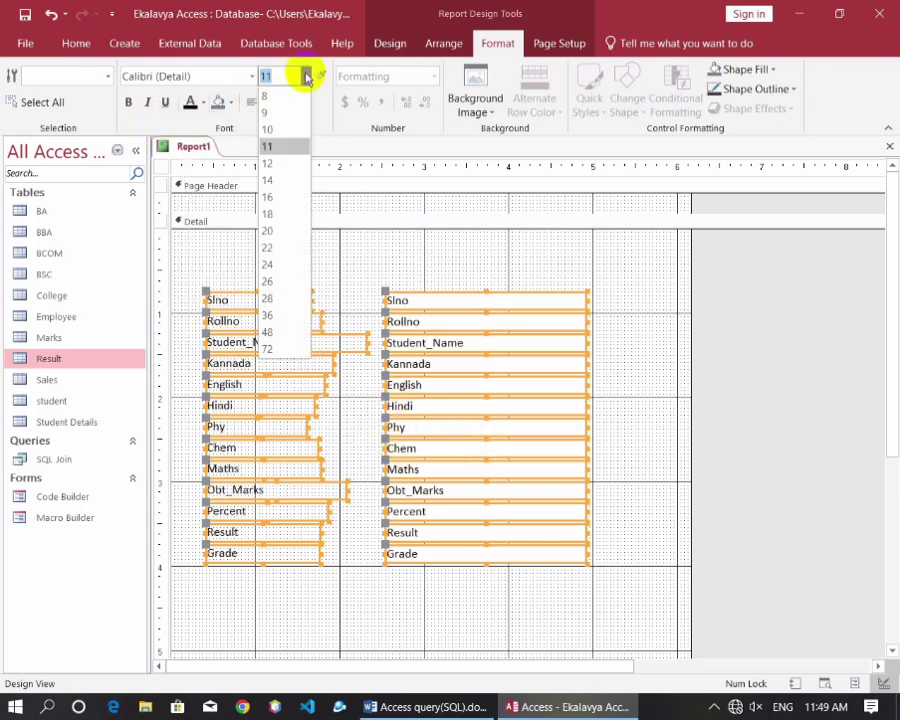
{"action": "left_click", "coordinate": [279, 180]}
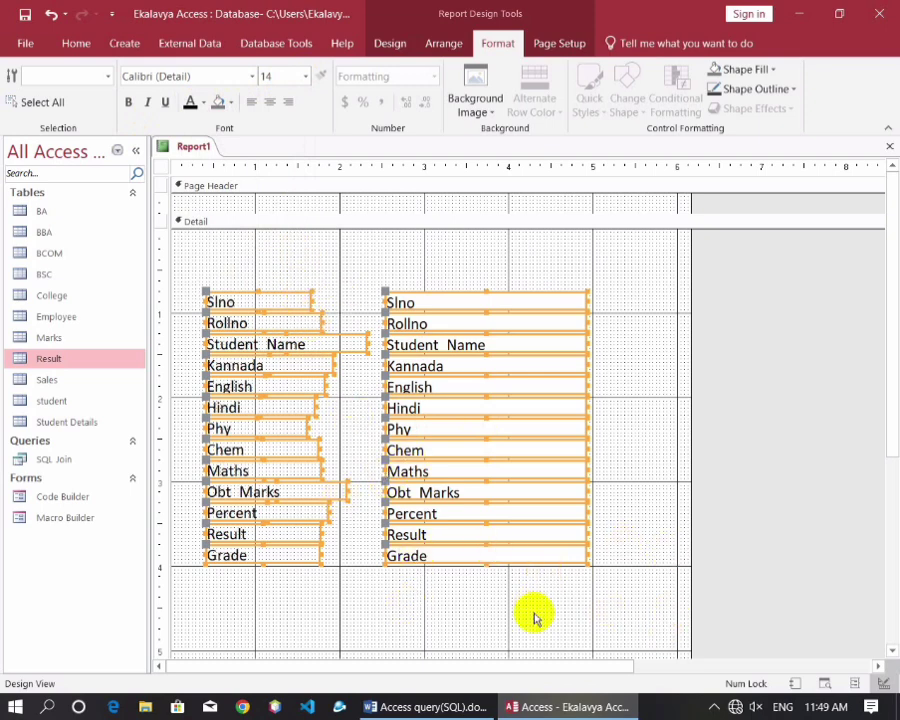
Apply a Stacked layout to all labels and text boxes to even out their size and spacing, and remove the layout grouping
{"action": "left_click", "coordinate": [570, 610]}
{"action": "left_click_drag", "start_coordinate": [626, 617], "coordinate": [201, 271]}
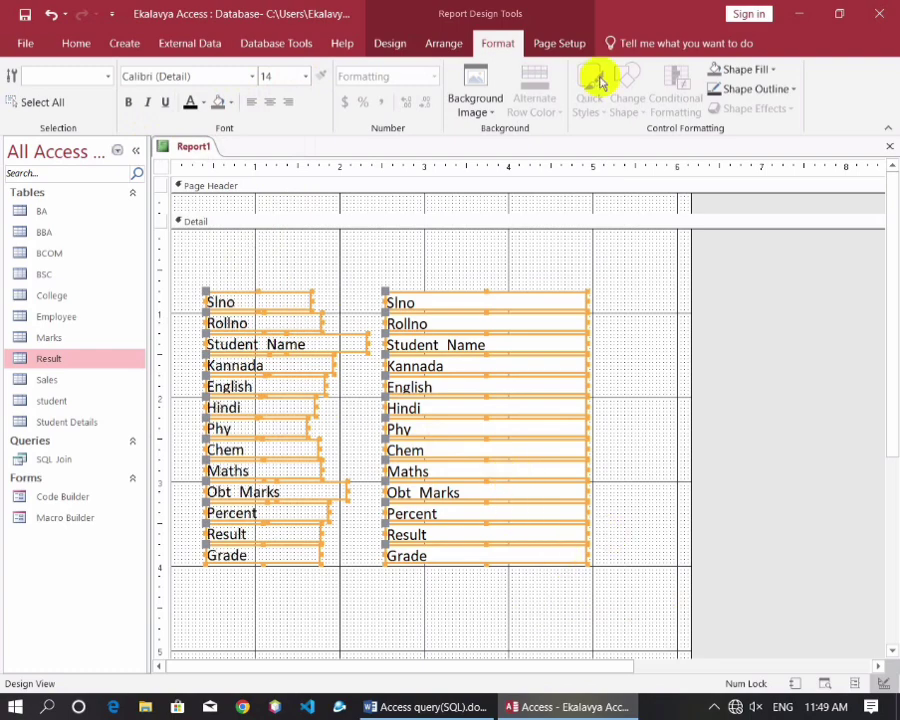
{"action": "left_click", "coordinate": [449, 47]}
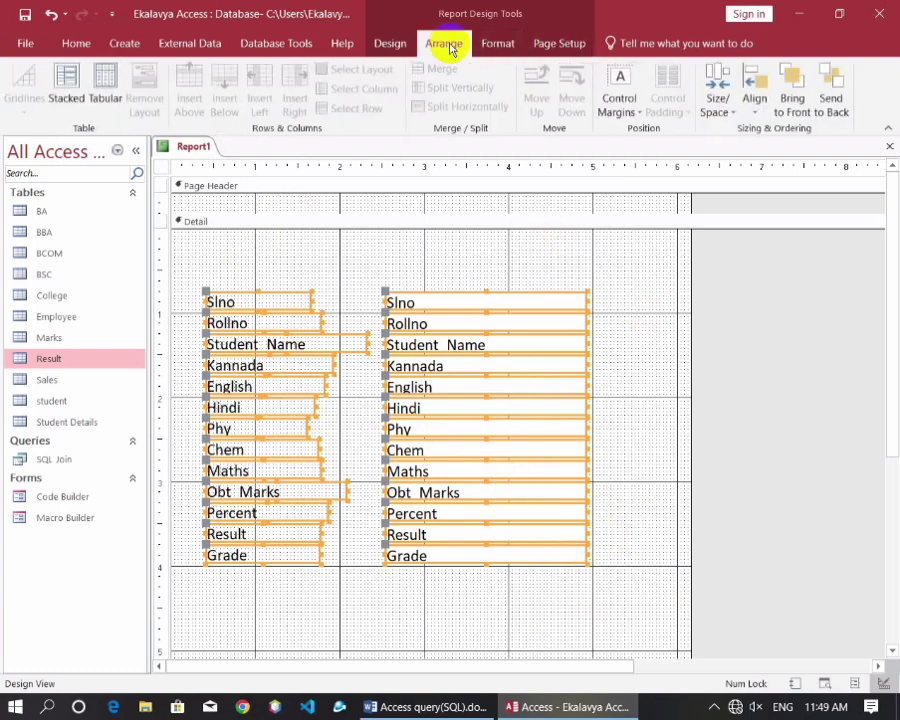
{"action": "left_click", "coordinate": [70, 88]}
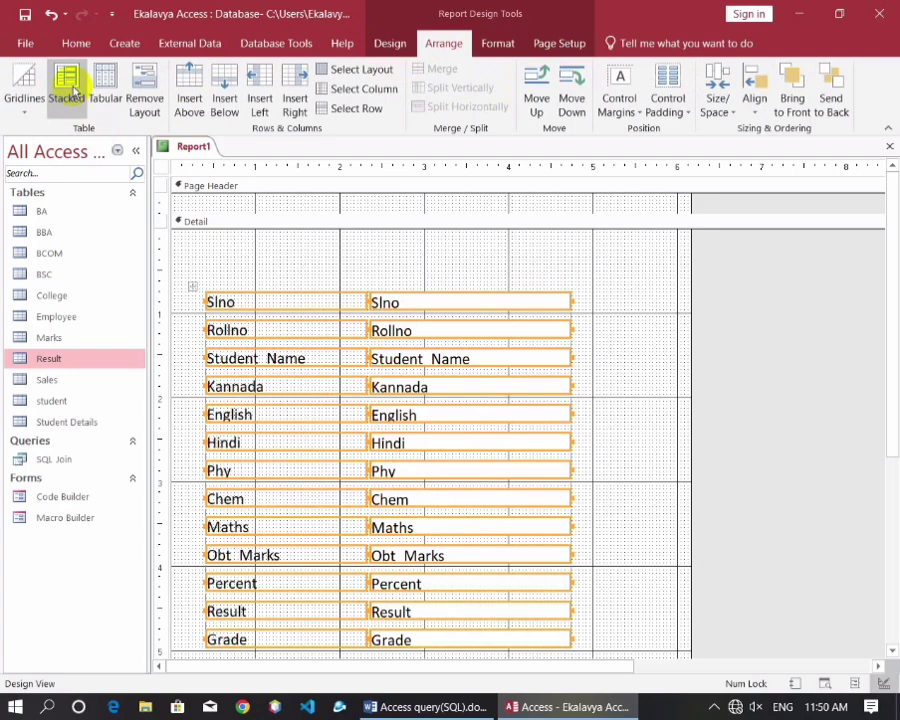
{"action": "scroll", "coordinate": [310, 410], "scroll_direction": "down", "scroll_amount": 3}
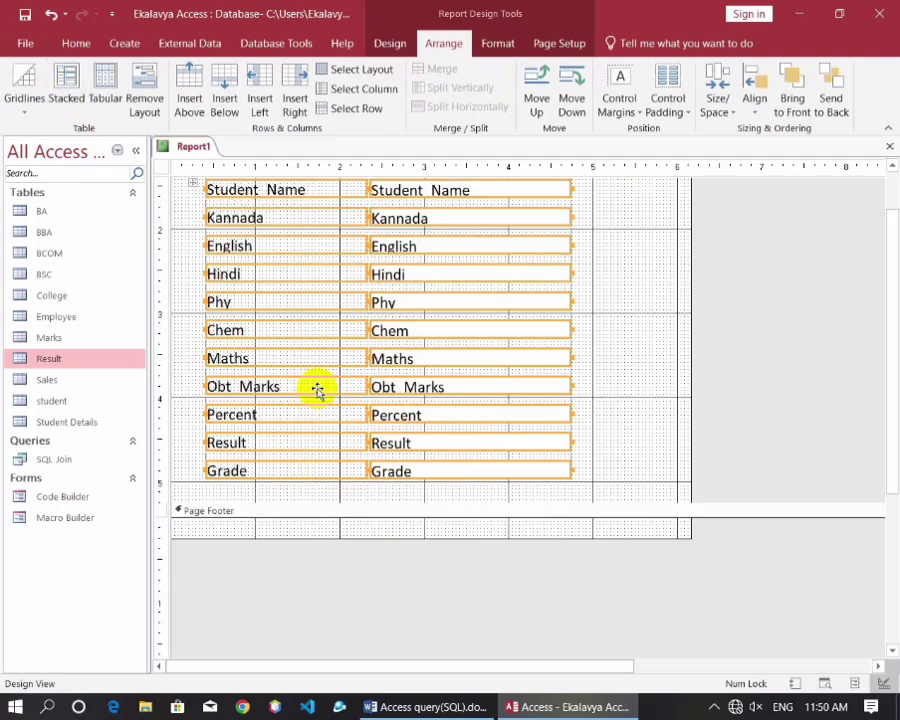
{"action": "scroll", "coordinate": [330, 391], "scroll_direction": "up", "scroll_amount": 2}
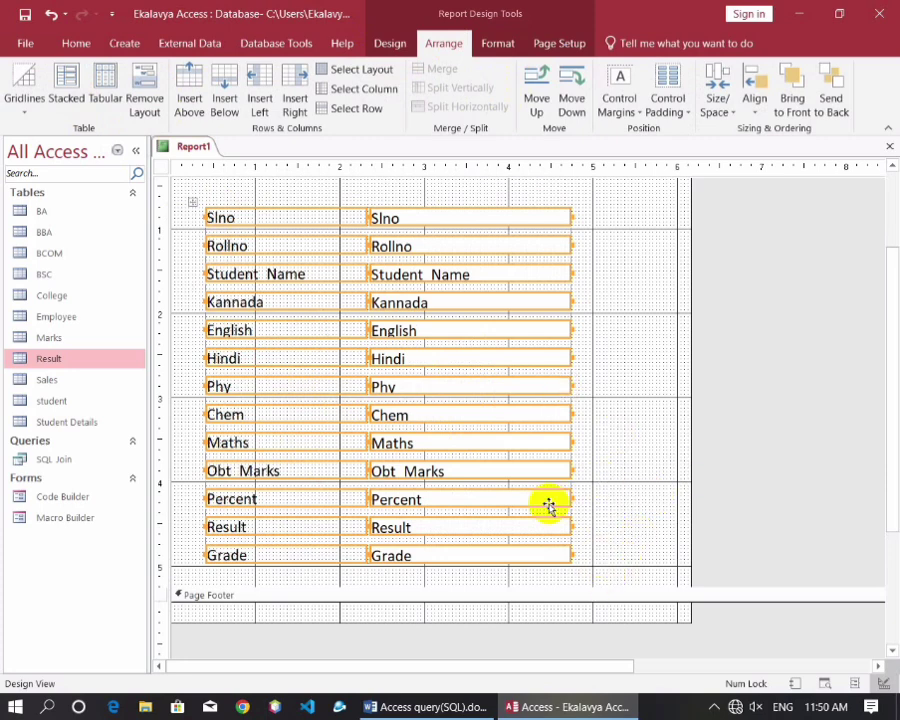
{"action": "left_click", "coordinate": [146, 94]}
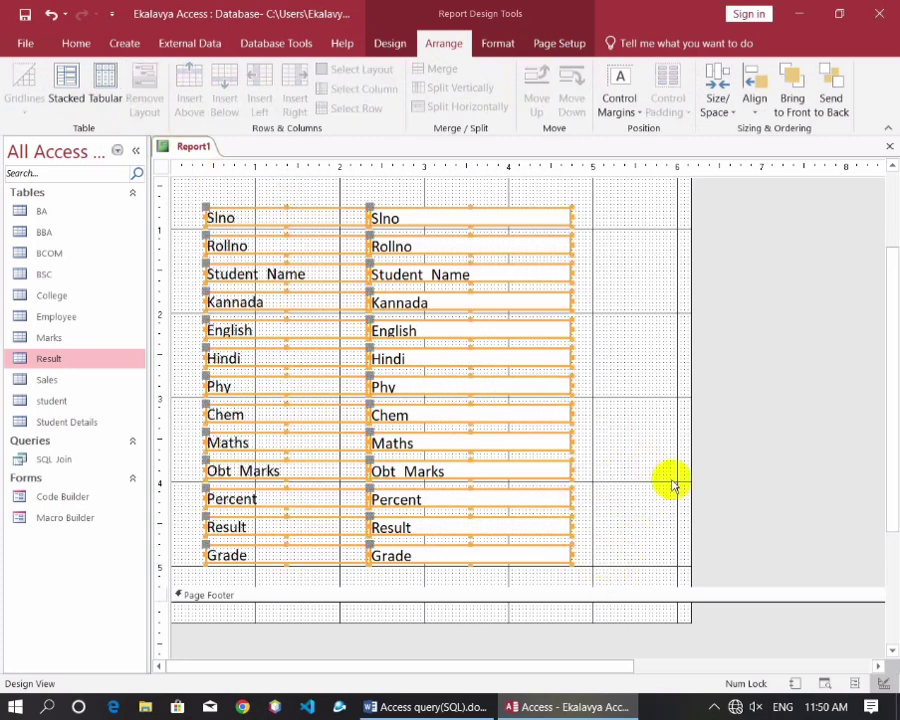
{"action": "left_click", "coordinate": [624, 430]}
Widen the Student_Name text box to about 6.1 inches on the ruler and narrow the Slno and Rollno text boxes to about 4 inches
{"action": "left_click", "coordinate": [542, 274]}
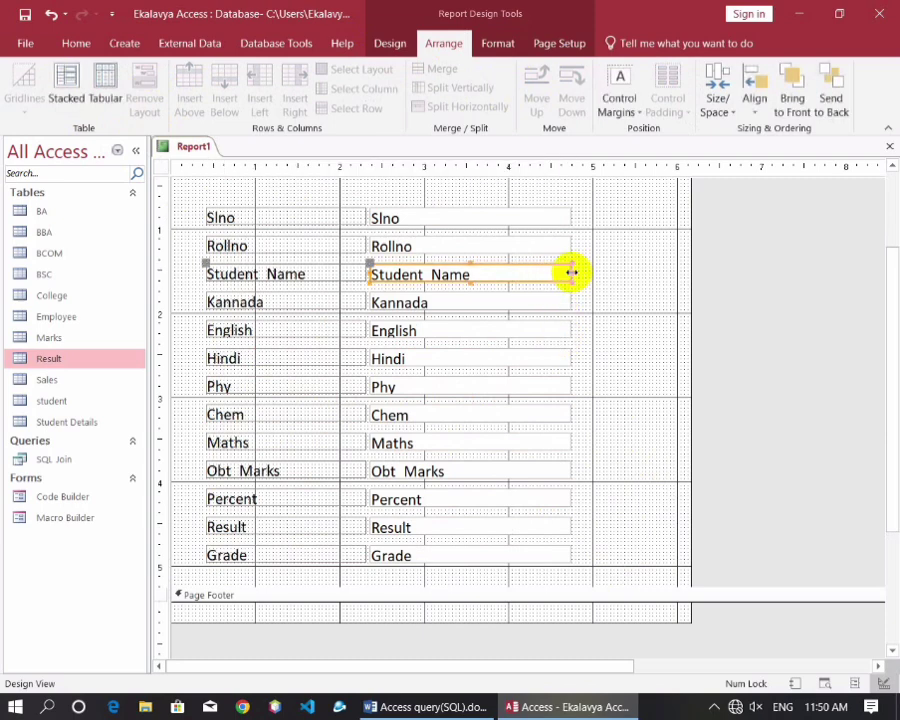
{"action": "left_click_drag", "start_coordinate": [572, 272], "coordinate": [685, 283]}
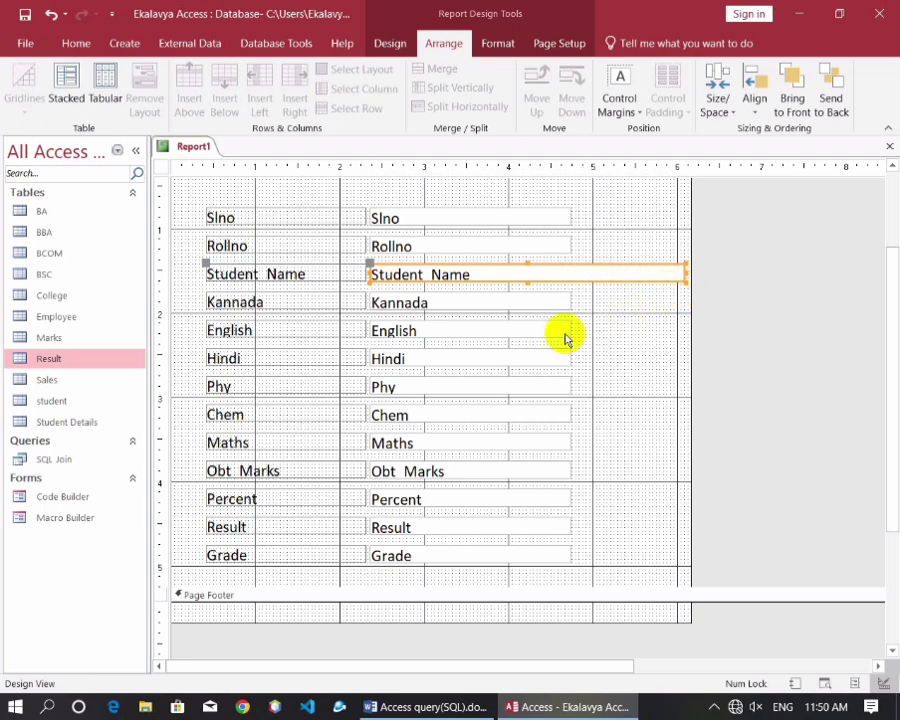
{"action": "left_click_drag", "start_coordinate": [590, 256], "coordinate": [516, 191]}
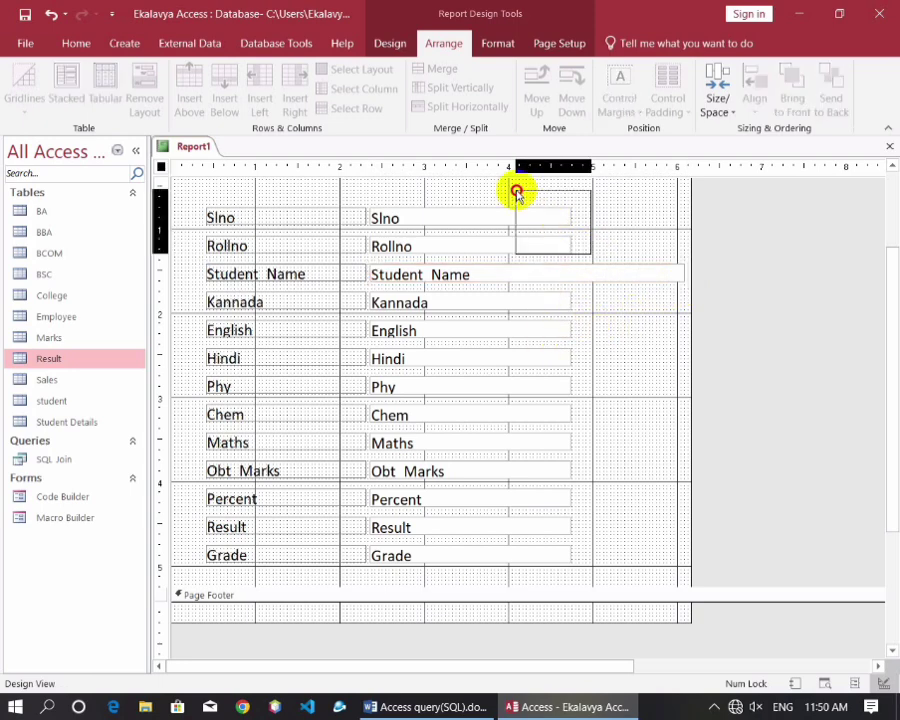
{"action": "left_click_drag", "start_coordinate": [573, 214], "coordinate": [514, 216]}
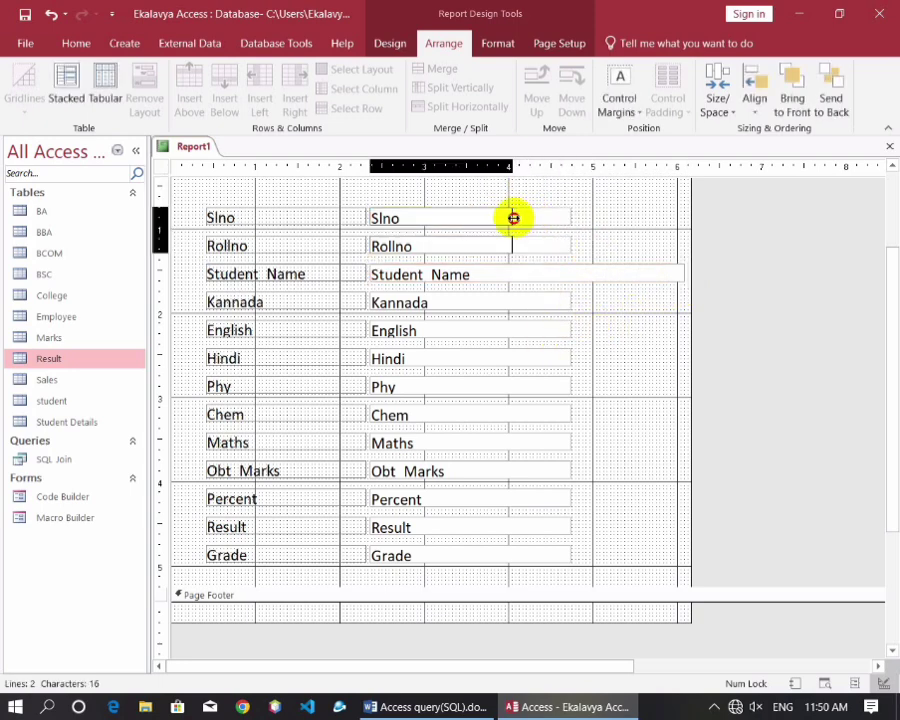
Narrow the text boxes from Kannada down to Grade so they end at about 4 inches on the ruler
{"action": "left_click_drag", "start_coordinate": [593, 566], "coordinate": [506, 284]}
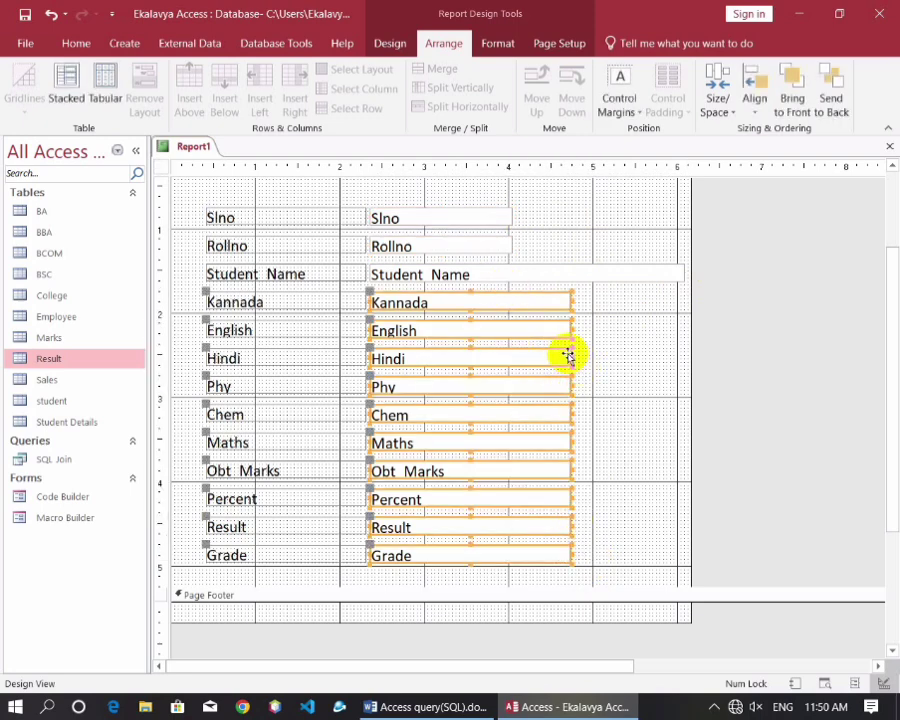
{"action": "left_click_drag", "start_coordinate": [571, 355], "coordinate": [510, 372]}
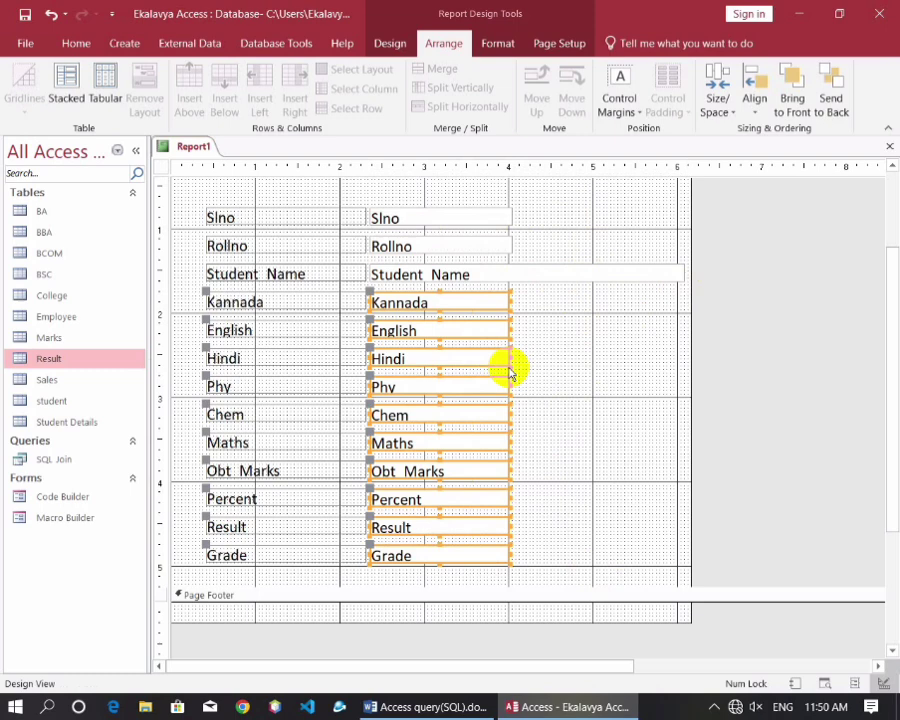
{"action": "left_click", "coordinate": [612, 437]}
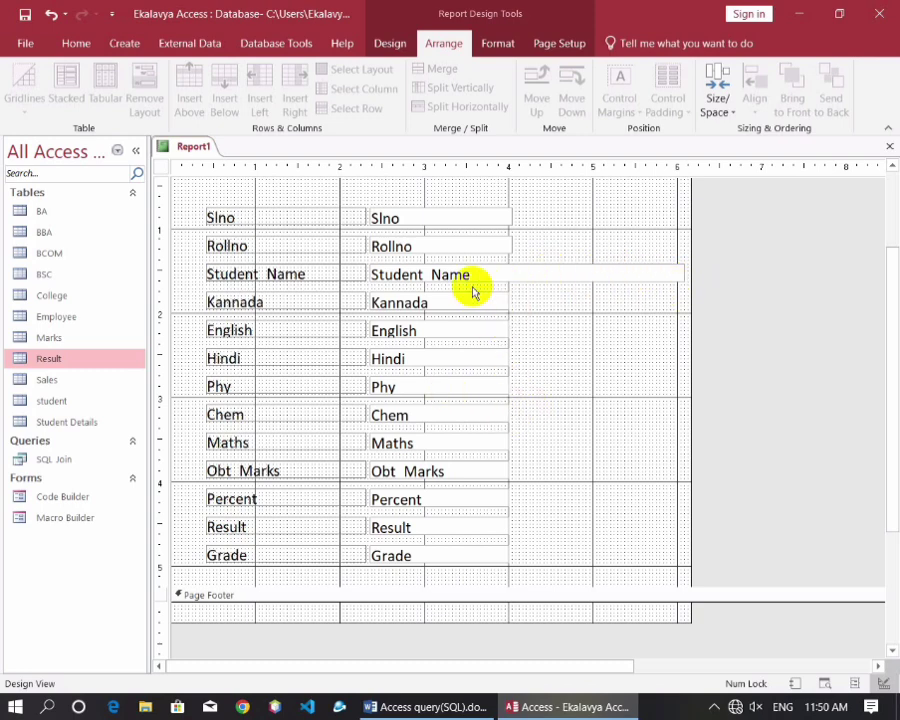
{"action": "left_click_drag", "start_coordinate": [548, 567], "coordinate": [75, 193]}
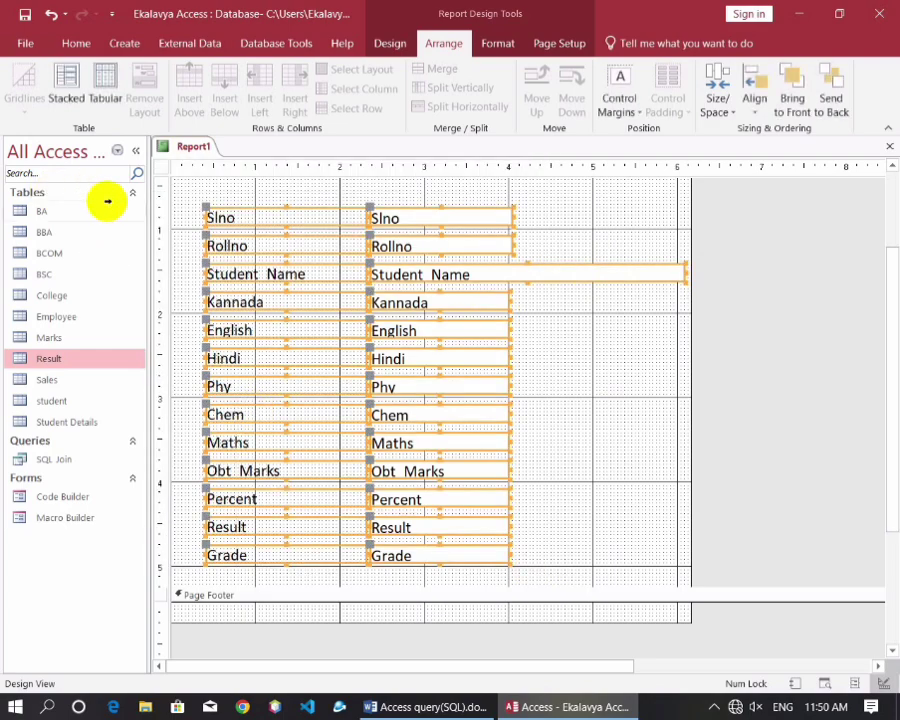
{"action": "left_click", "coordinate": [573, 407]}
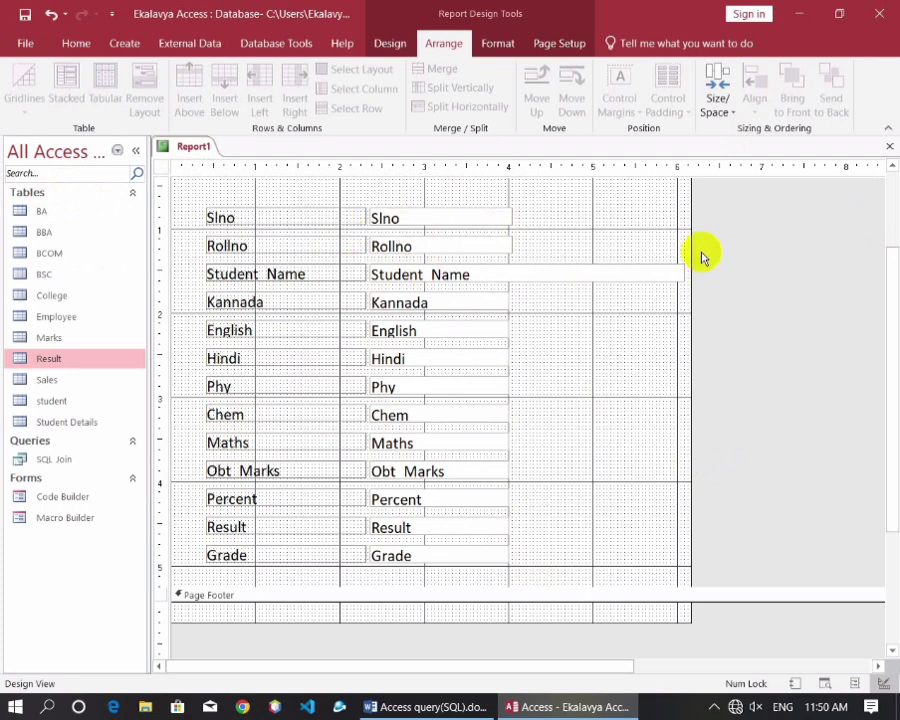
Close the report and save its design under the name Print
{"action": "left_click", "coordinate": [890, 148]}
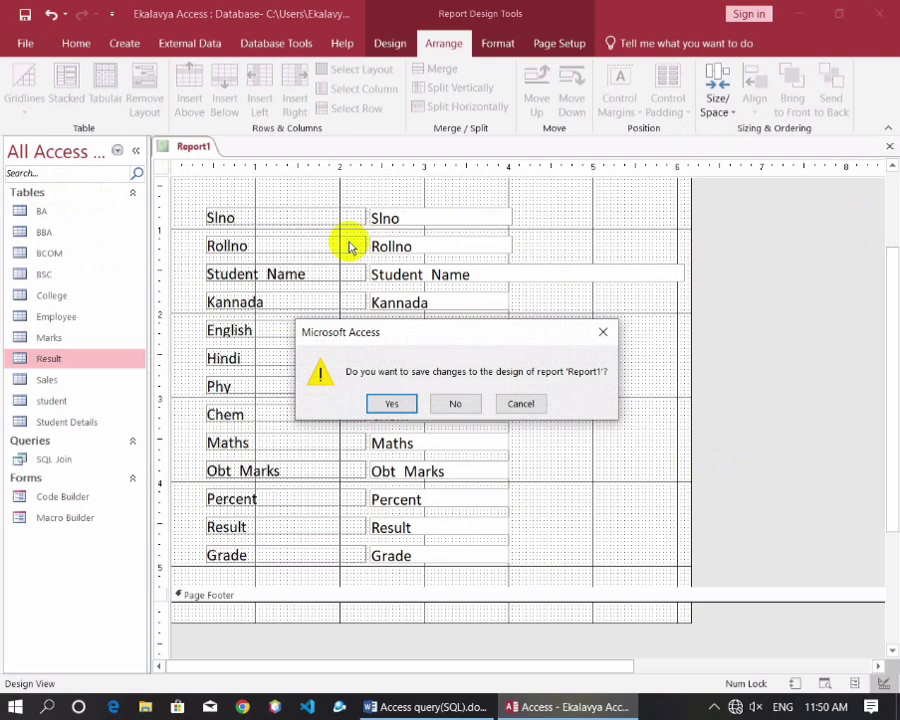
{"action": "left_click", "coordinate": [398, 405]}
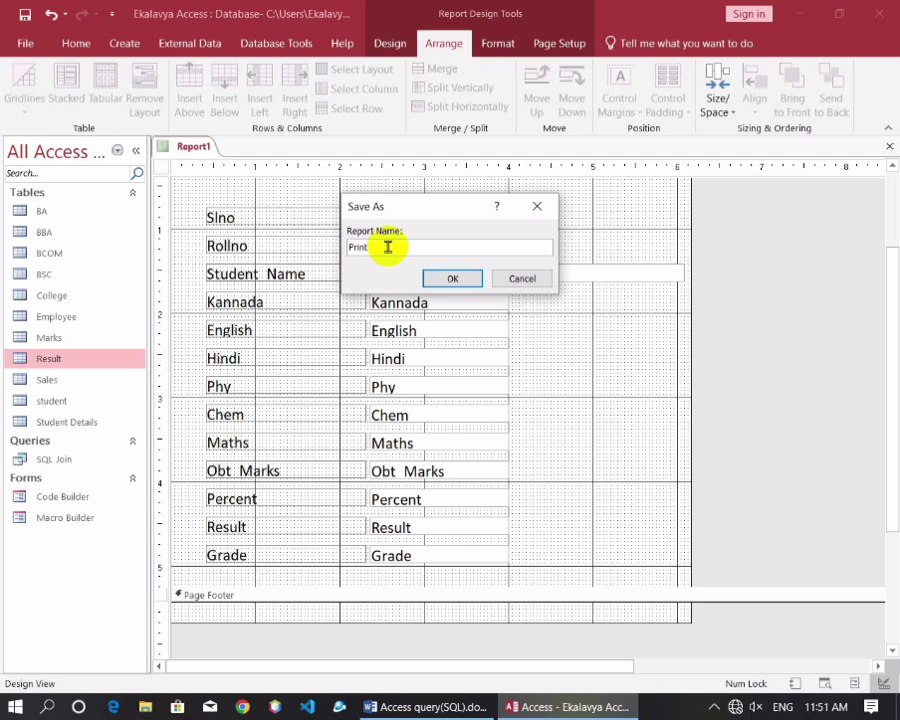
{"action": "left_click", "coordinate": [458, 281]}
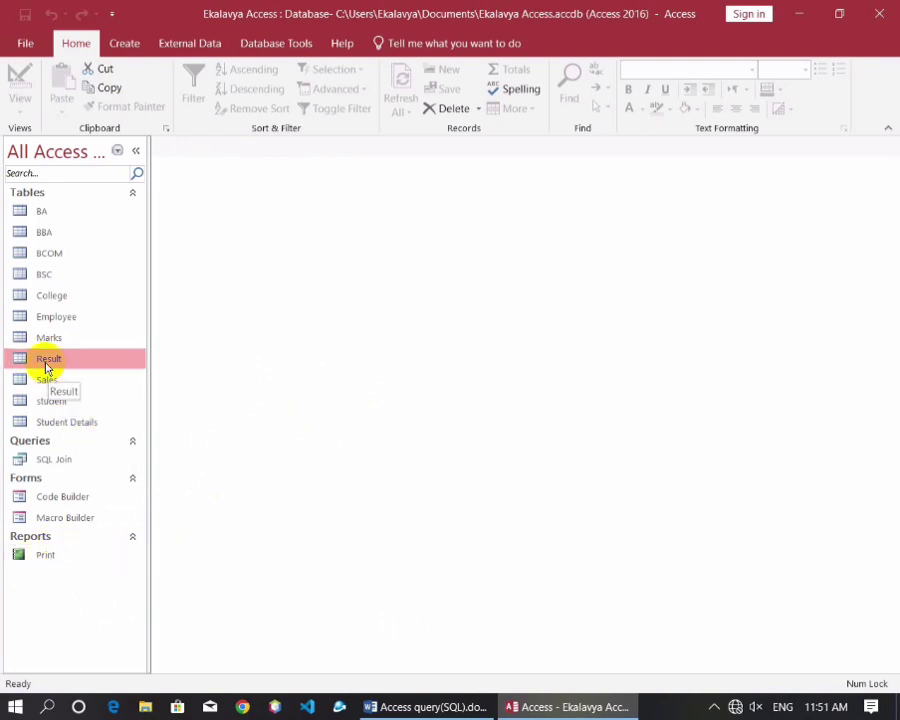
Create a form from the Result table and switch it to Design View
{"action": "left_click", "coordinate": [125, 45]}
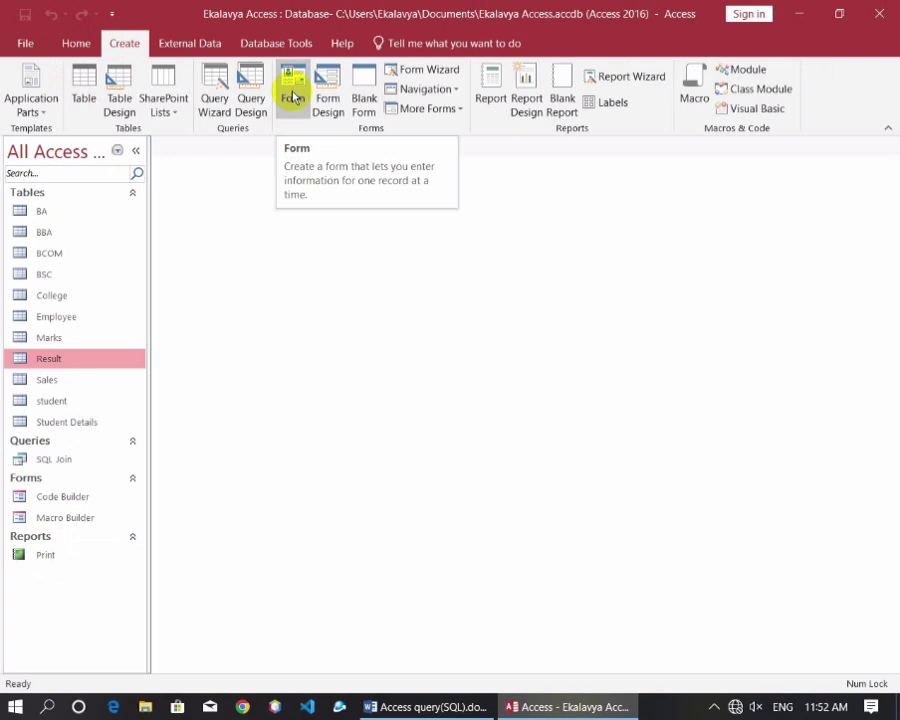
{"action": "left_click", "coordinate": [293, 97]}
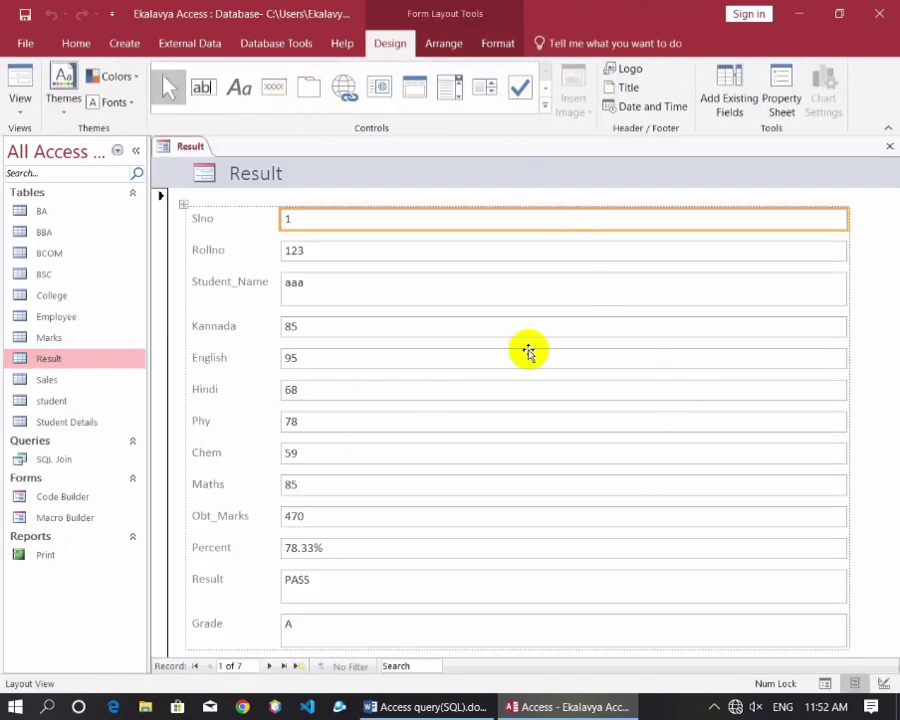
{"action": "left_click", "coordinate": [17, 116]}
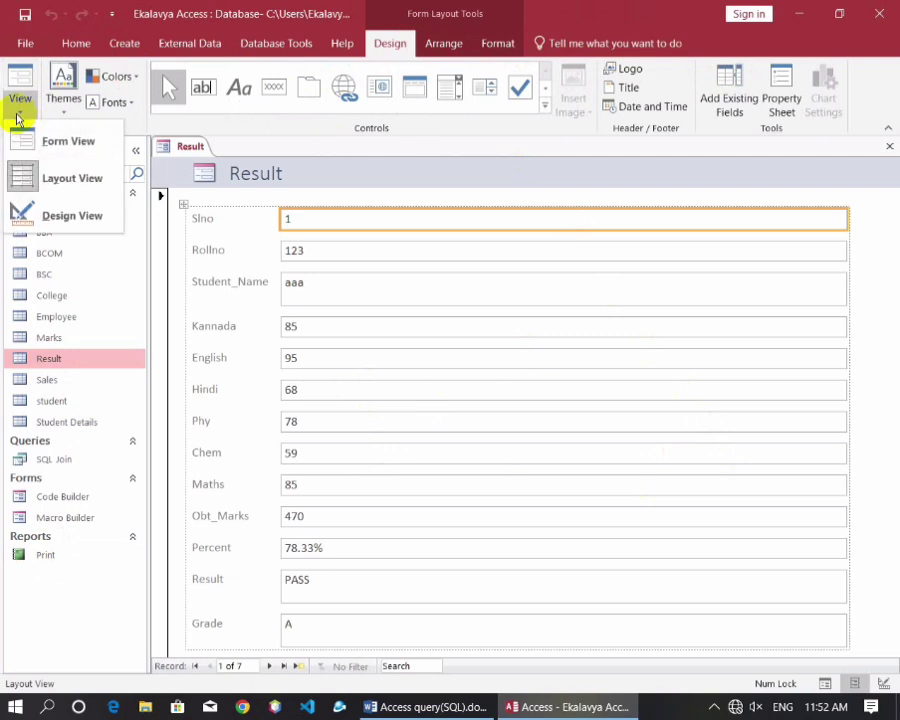
{"action": "left_click", "coordinate": [68, 217]}
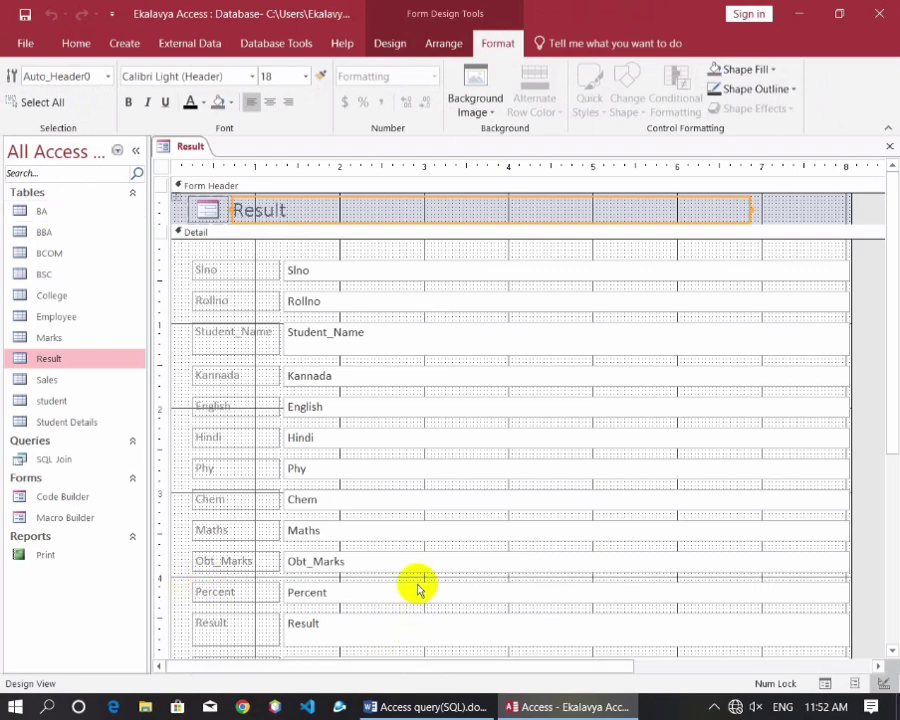
Narrow the form's column of text boxes so it ends at about 4.3 inches on the ruler
{"action": "scroll", "coordinate": [390, 580], "scroll_direction": "down", "scroll_amount": 3}
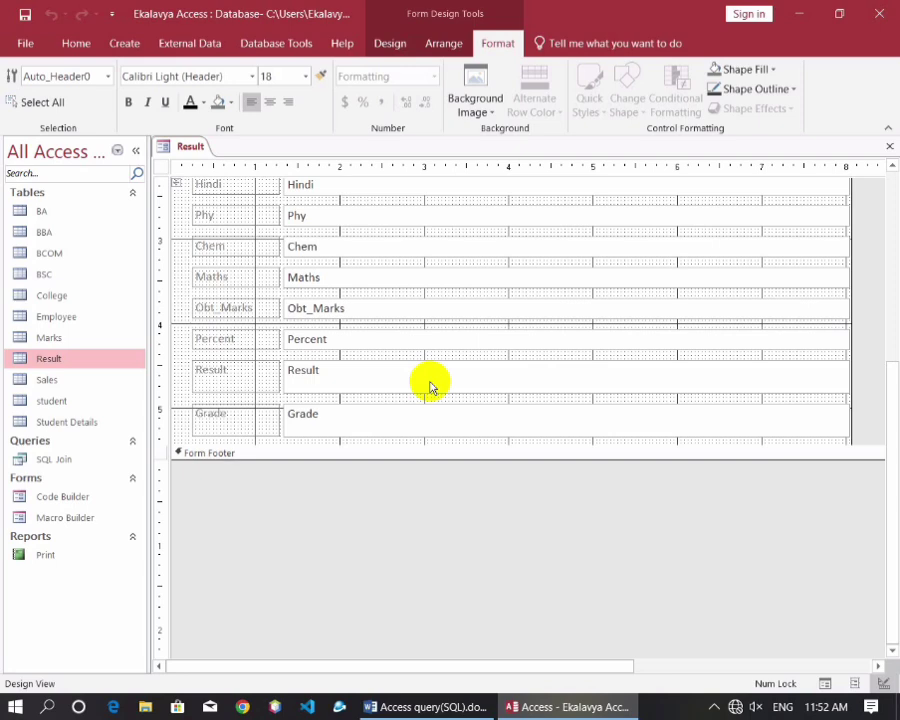
{"action": "scroll", "coordinate": [482, 513], "scroll_direction": "up", "scroll_amount": 3}
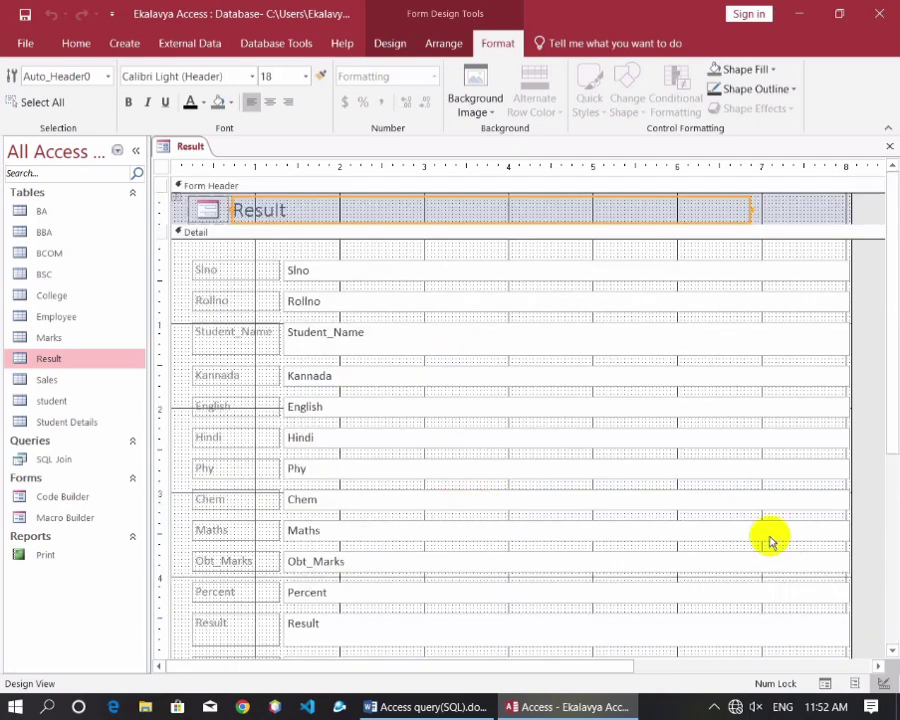
{"action": "left_click", "coordinate": [572, 272]}
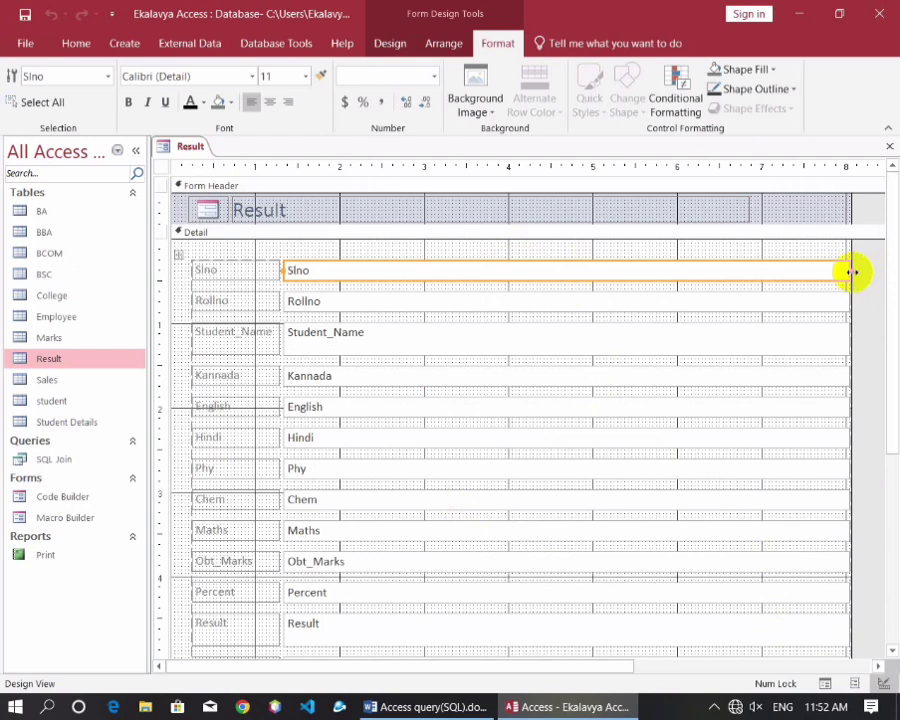
{"action": "left_click_drag", "start_coordinate": [850, 270], "coordinate": [533, 317]}
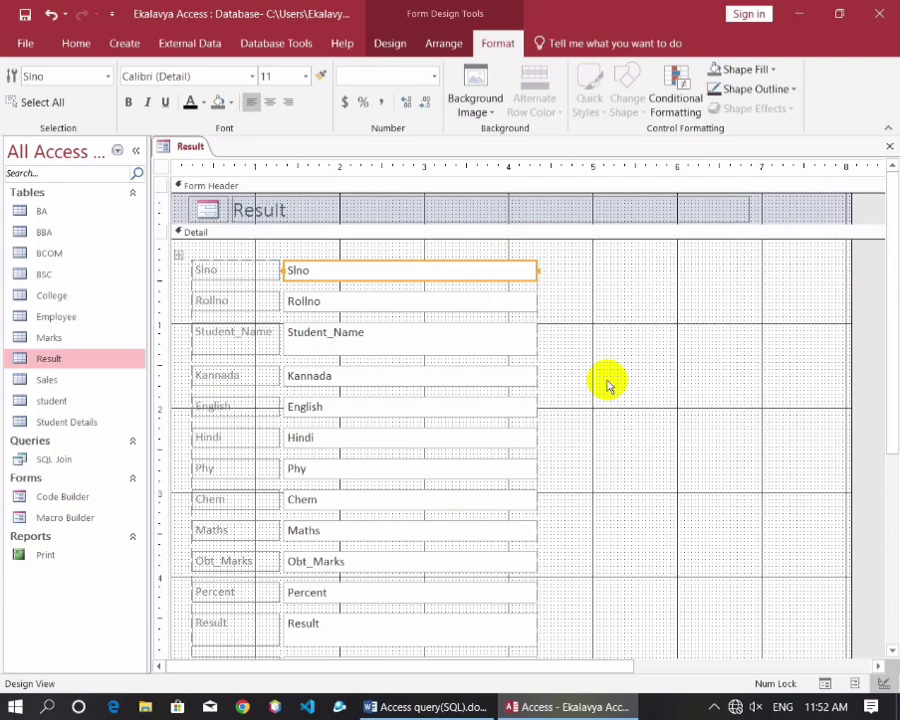
Narrow the form's text boxes to about 2 inches wide and move the field layout to start about 2.5 inches across and 1.3 inches down
{"action": "left_click", "coordinate": [180, 256]}
{"action": "left_click_drag", "start_coordinate": [182, 258], "coordinate": [264, 242]}
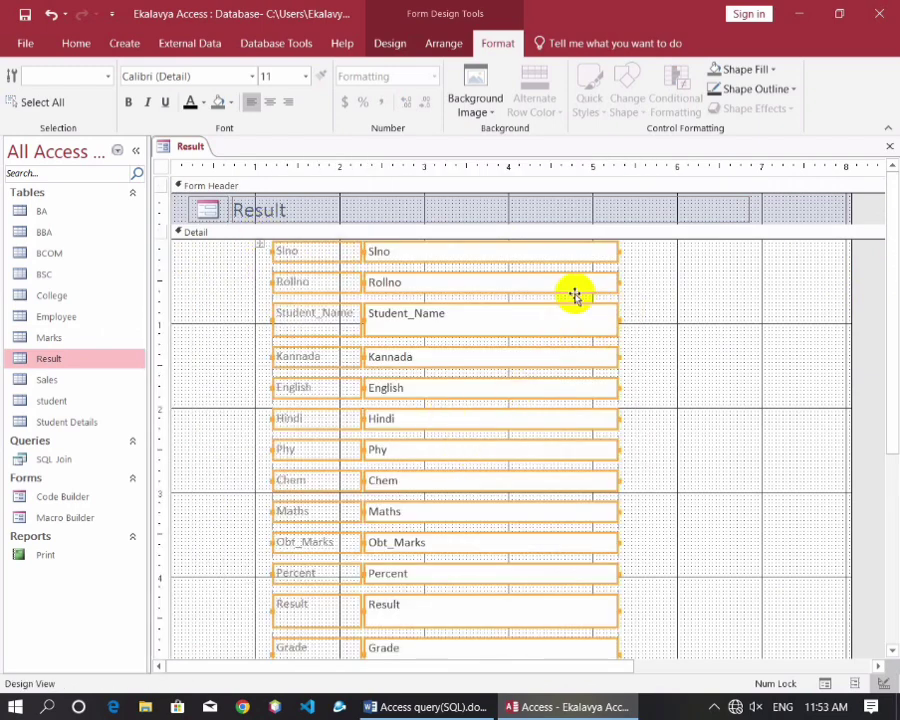
{"action": "left_click_drag", "start_coordinate": [618, 251], "coordinate": [536, 269]}
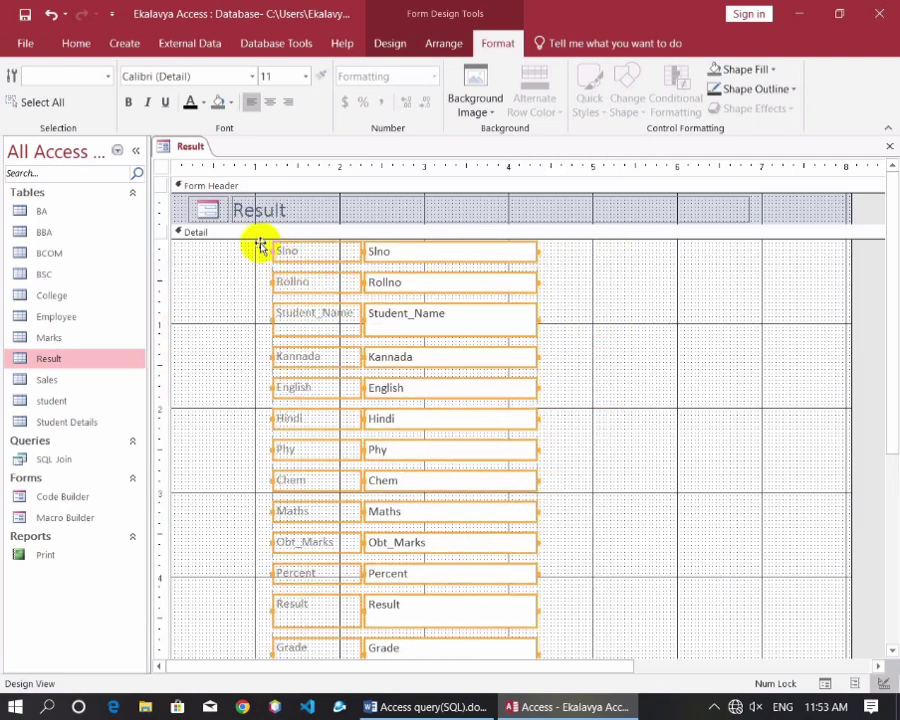
{"action": "left_click_drag", "start_coordinate": [256, 244], "coordinate": [368, 354]}
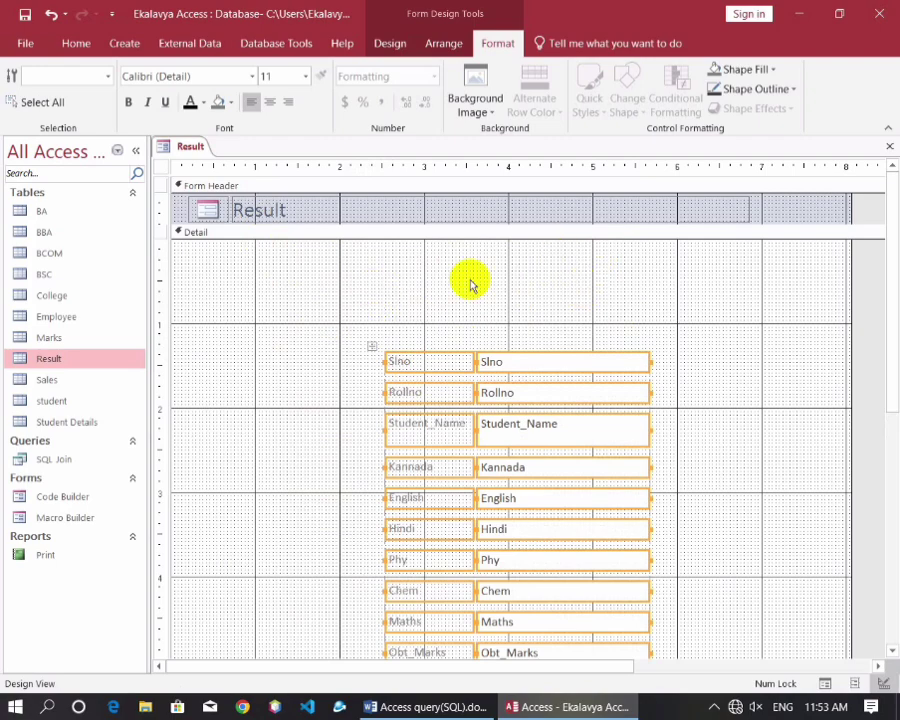
Move the form's field layout to start about 2.3 inches across and 1.6 inches down in the Detail section
{"action": "left_click", "coordinate": [489, 307]}
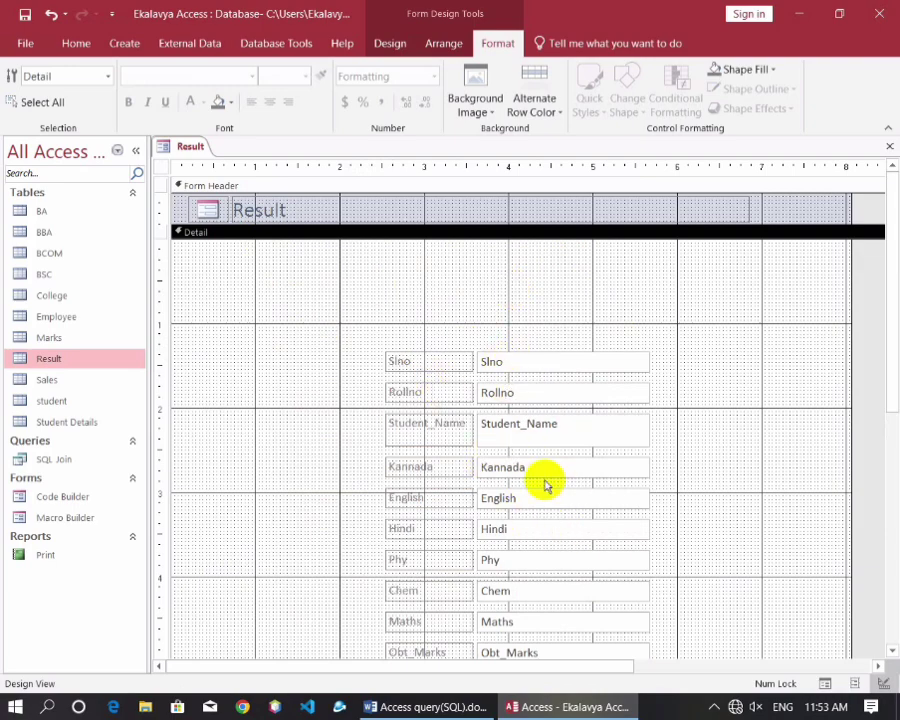
{"action": "left_click", "coordinate": [430, 366]}
{"action": "left_click_drag", "start_coordinate": [370, 346], "coordinate": [353, 370]}
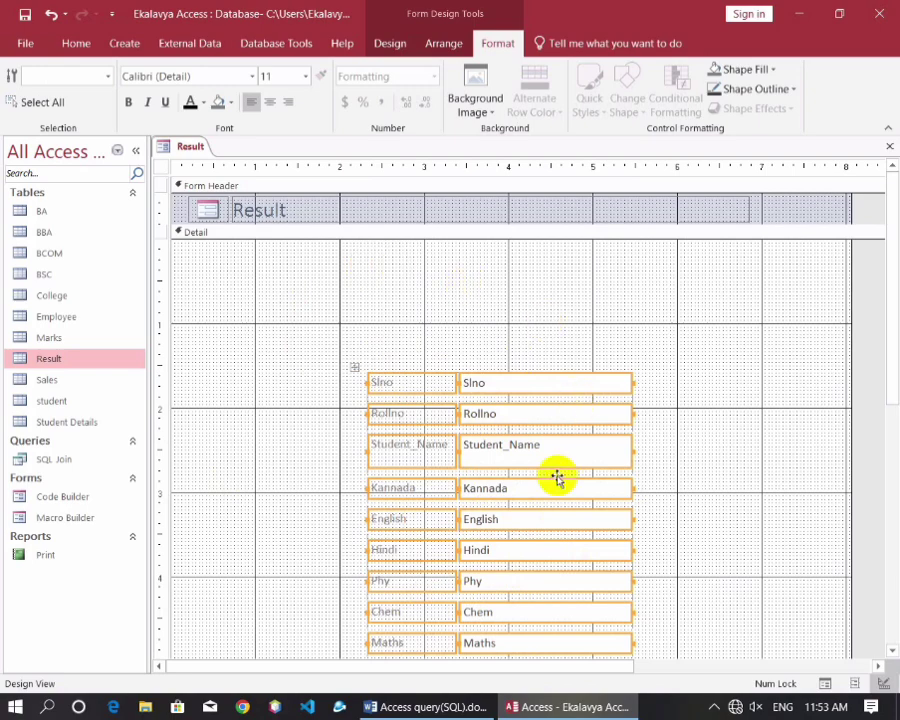
{"action": "left_click", "coordinate": [476, 231]}
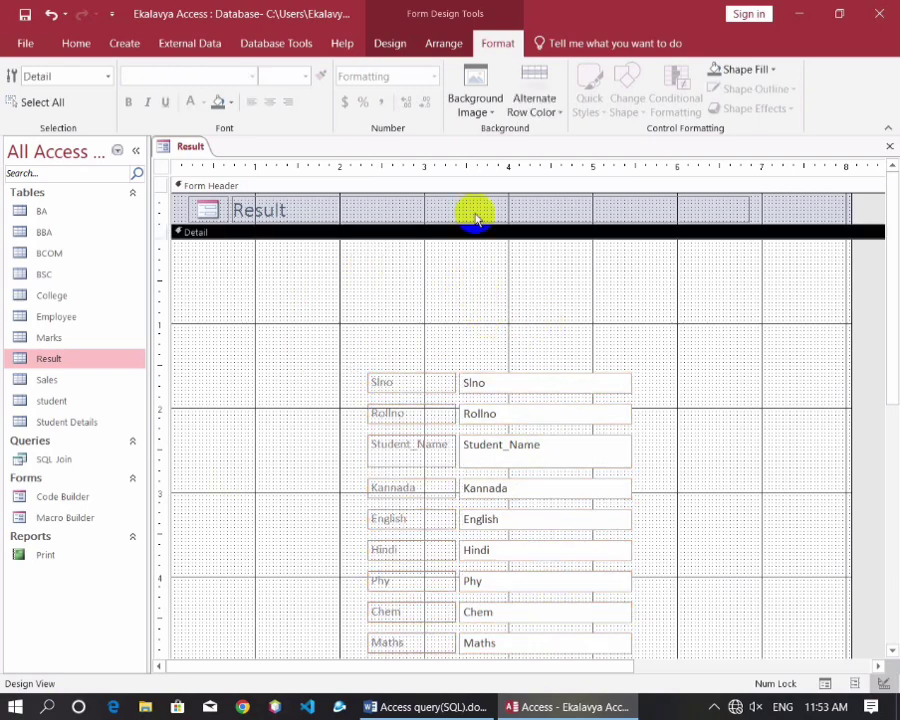
Draw a combo box about 2 by 0.75 inches above the fields and set it to find a record by the selected value
{"action": "left_click", "coordinate": [397, 50]}
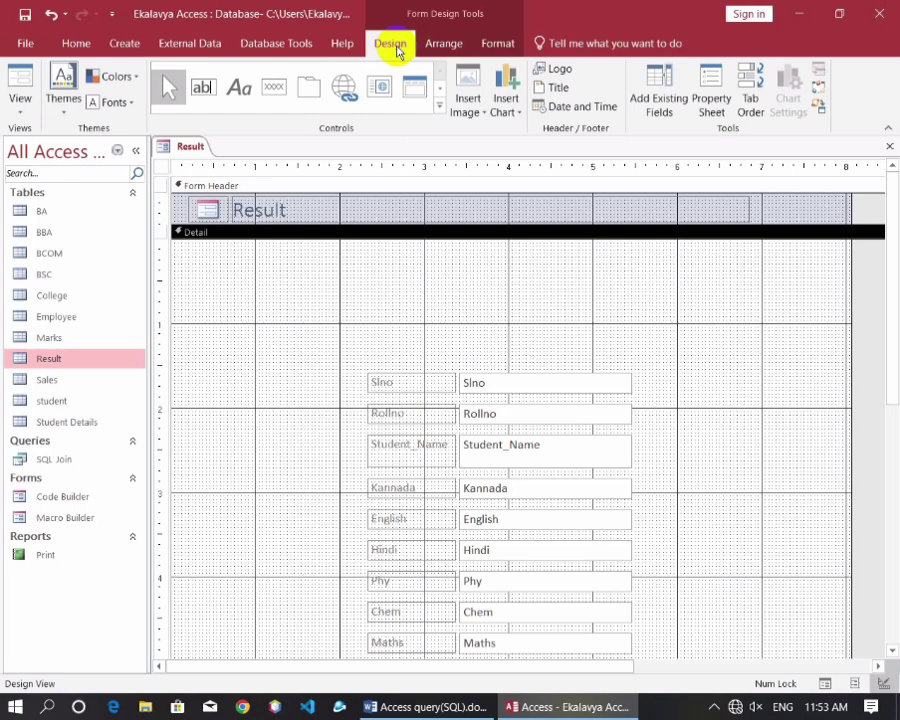
{"action": "left_click", "coordinate": [439, 105]}
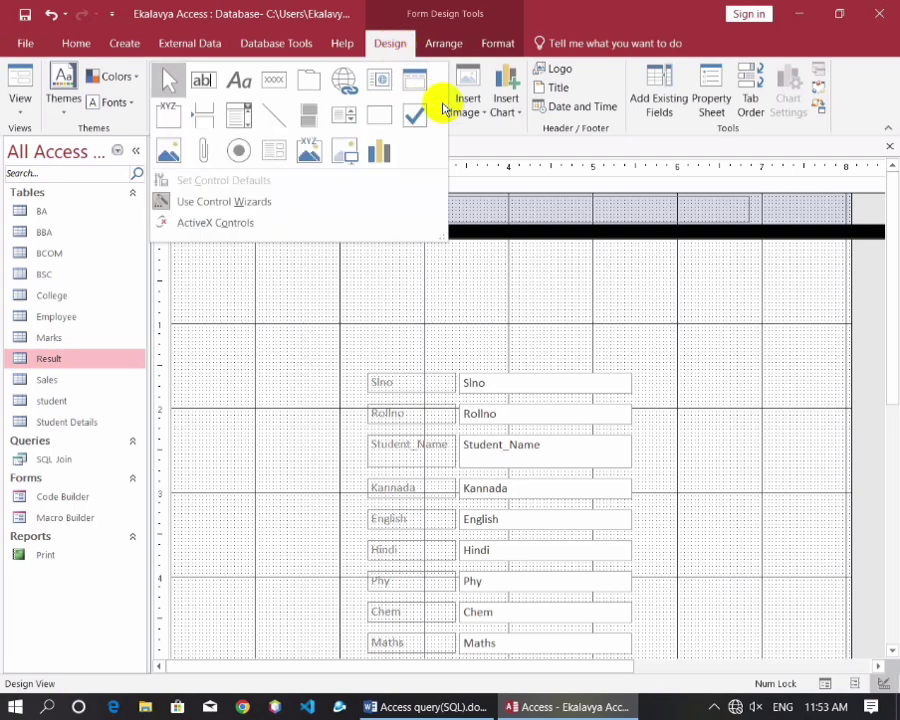
{"action": "left_click", "coordinate": [241, 117]}
{"action": "left_click_drag", "start_coordinate": [441, 261], "coordinate": [615, 316]}
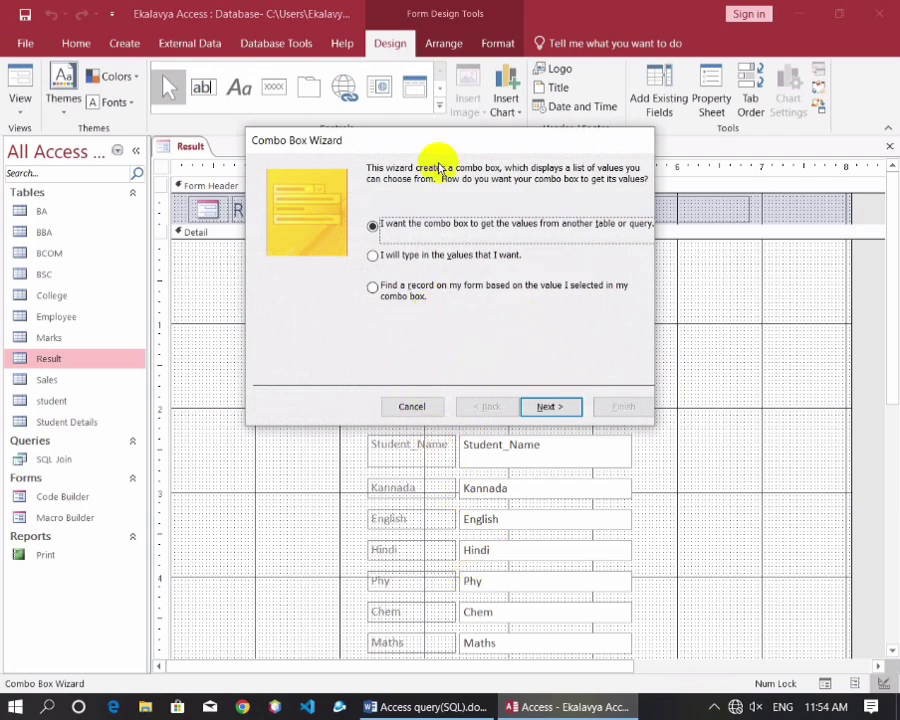
{"action": "left_click", "coordinate": [373, 288]}
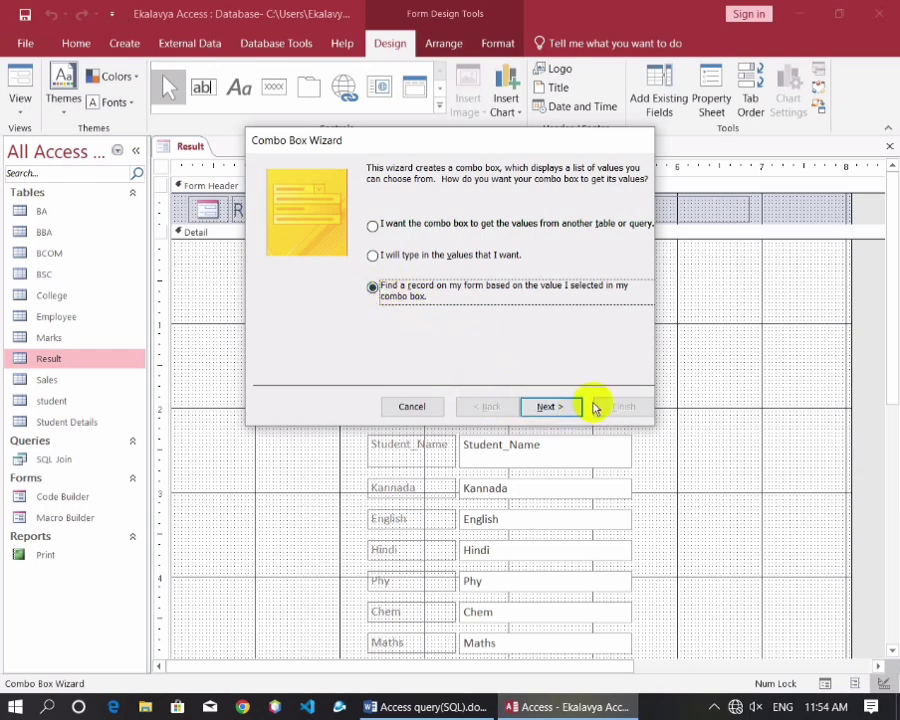
{"action": "left_click", "coordinate": [566, 409]}
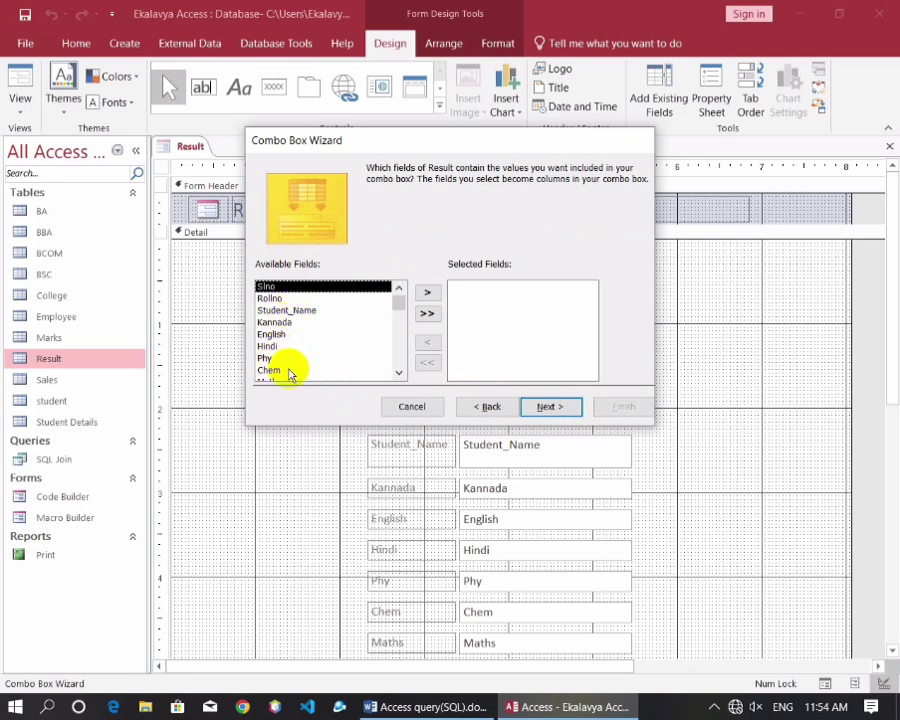
Include only the Rollno field in the combo box and accept the default column width
{"action": "left_click", "coordinate": [264, 298]}
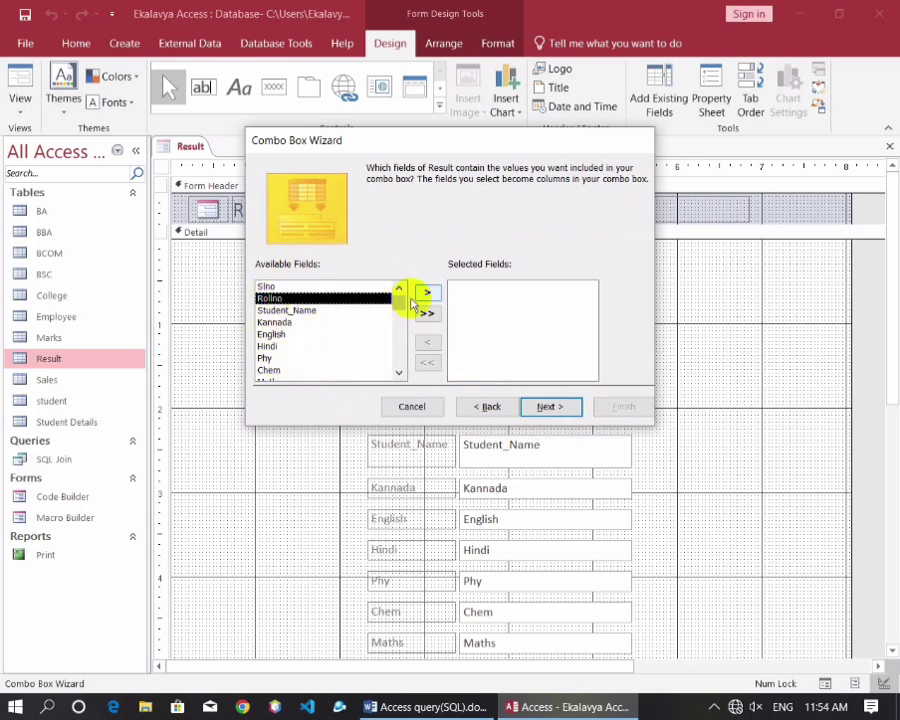
{"action": "left_click", "coordinate": [268, 299]}
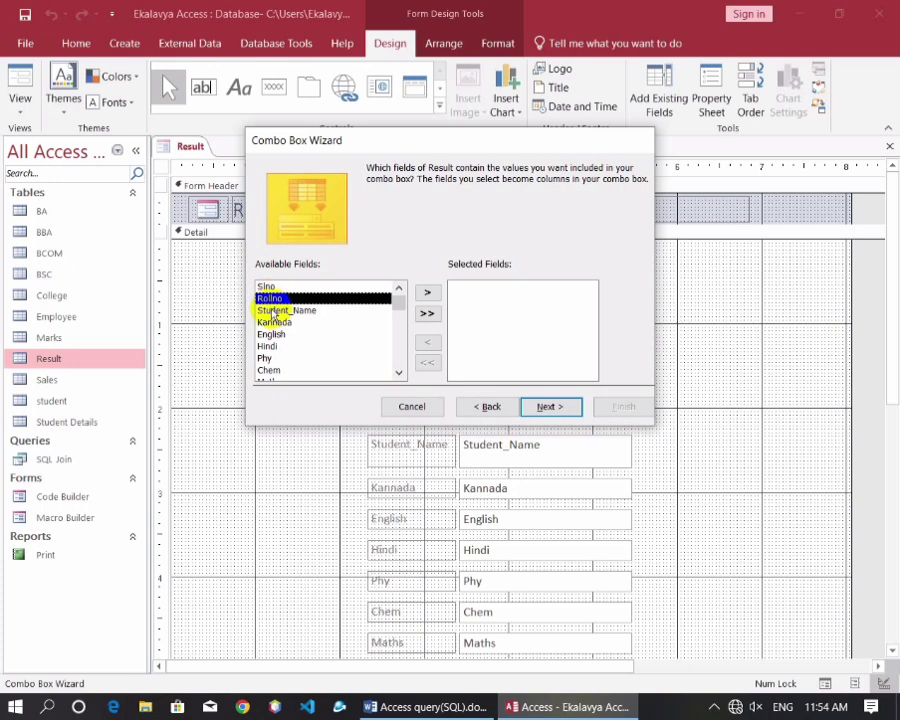
{"action": "left_click", "coordinate": [428, 293]}
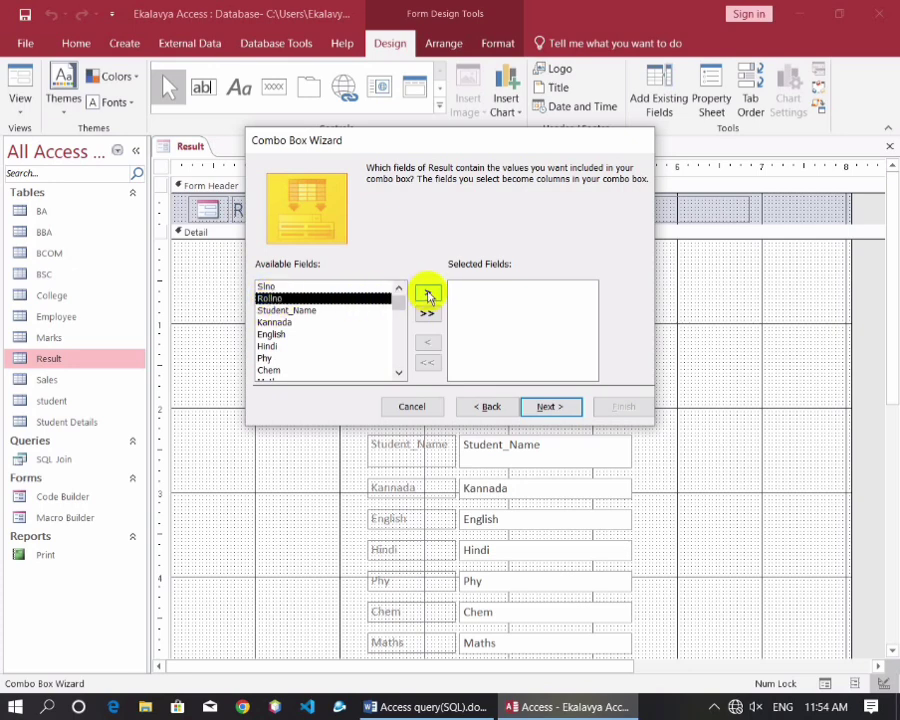
{"action": "left_click", "coordinate": [428, 294]}
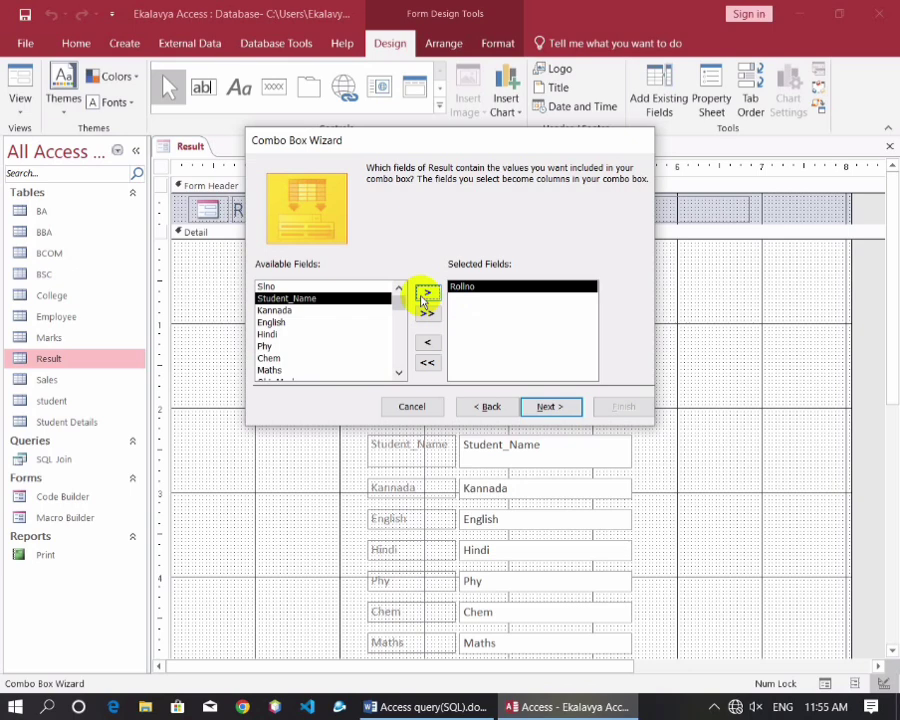
{"action": "left_click", "coordinate": [551, 407]}
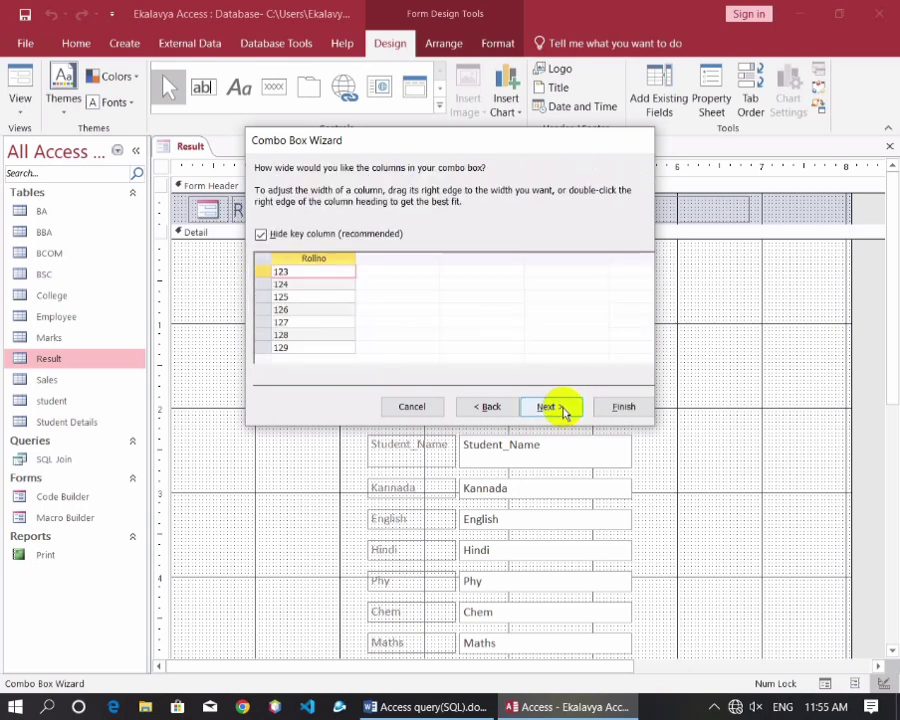
{"action": "left_click", "coordinate": [562, 408]}
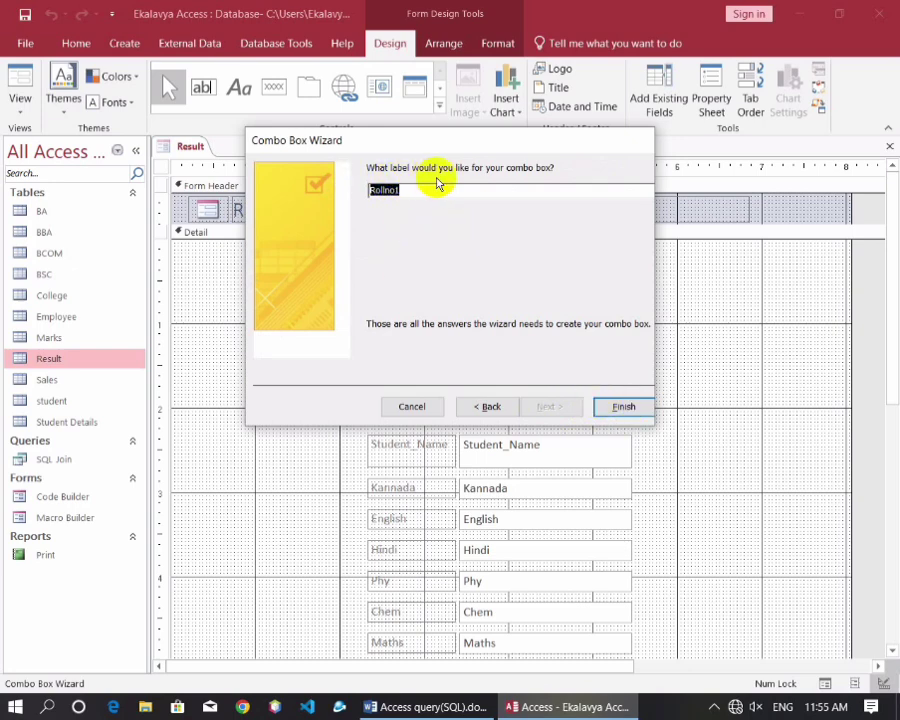
Label the combo box "Enter Roll Number" and finish the wizard
{"action": "key", "text": "Home"}
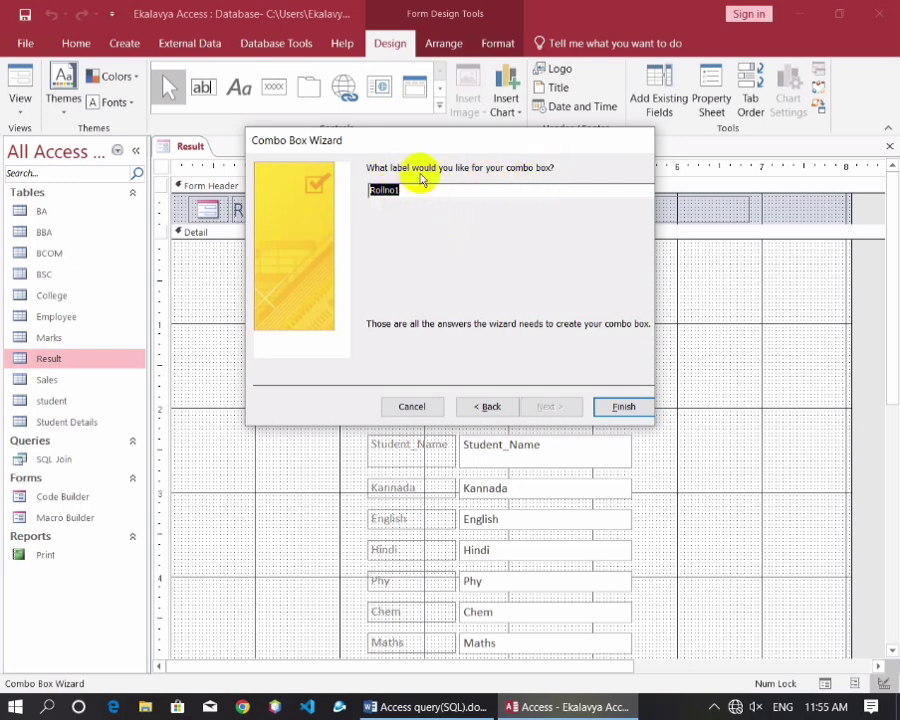
{"action": "left_click_drag", "start_coordinate": [422, 141], "coordinate": [497, 359]}
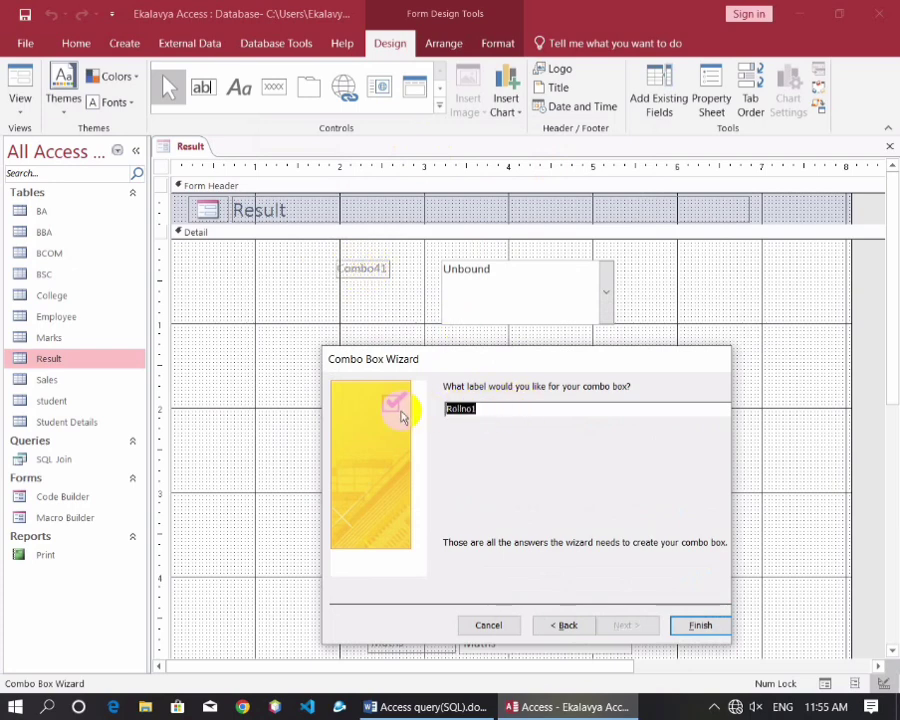
{"action": "type", "text": "Enter Roll Number"}
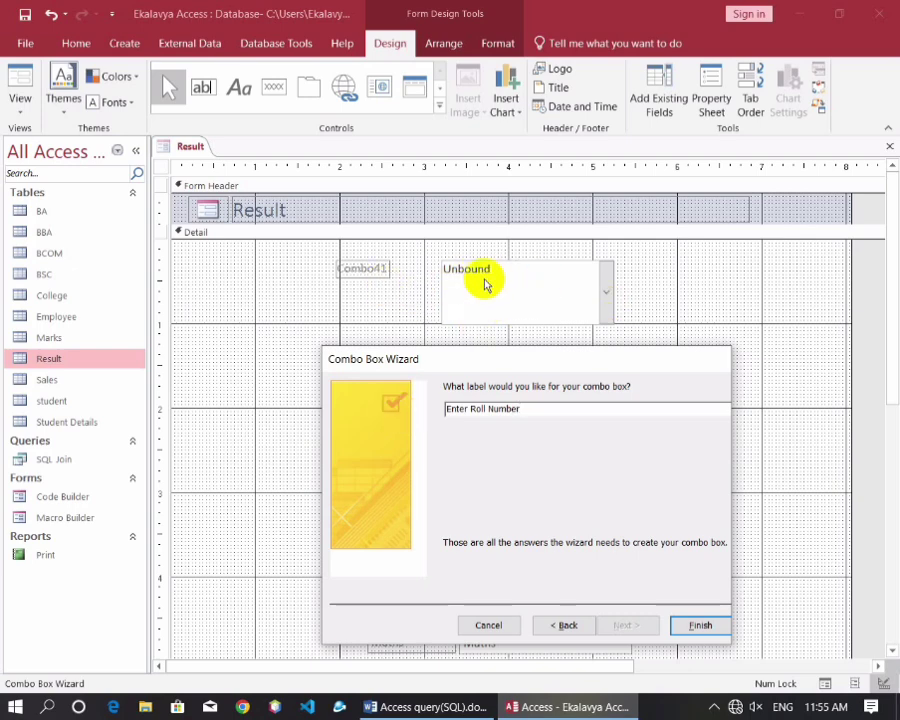
{"action": "left_click", "coordinate": [673, 624]}
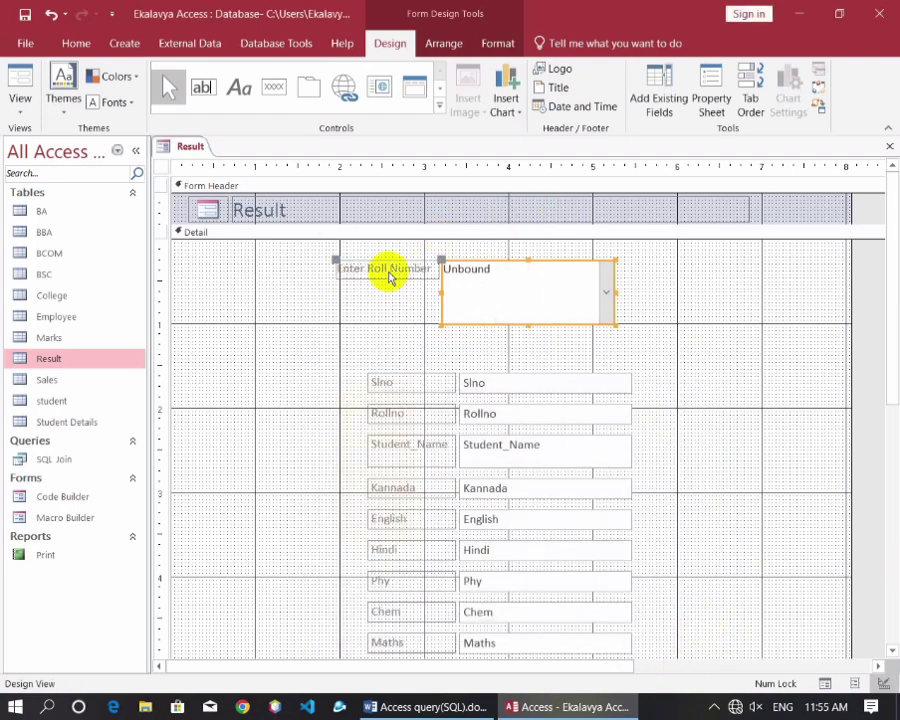
Make the combo box and its label bold at font size 16
{"action": "left_click_drag", "start_coordinate": [659, 331], "coordinate": [375, 218]}
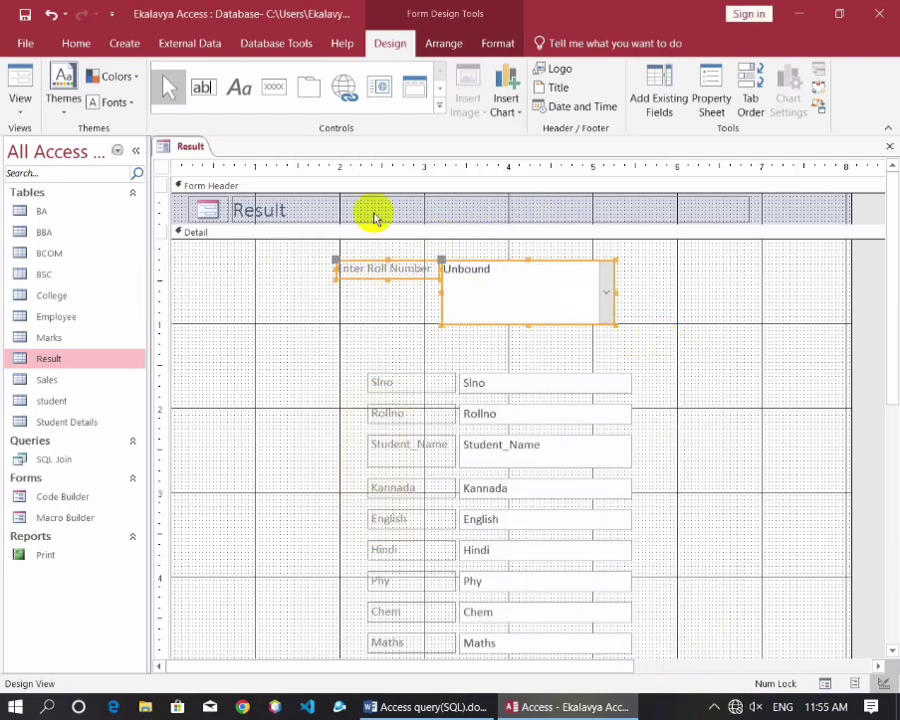
{"action": "left_click", "coordinate": [500, 43]}
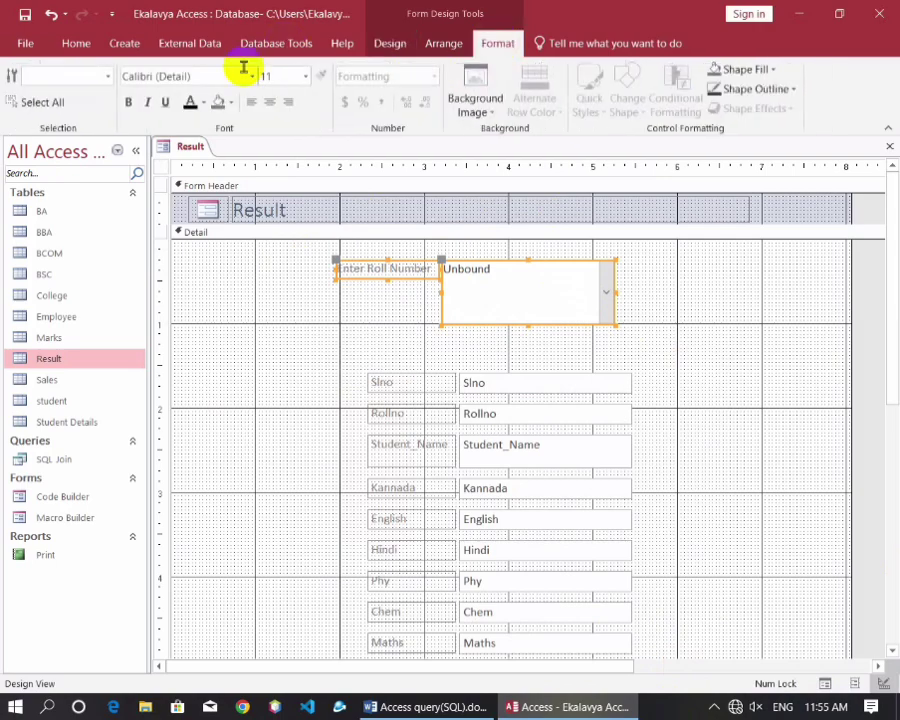
{"action": "left_click", "coordinate": [128, 101]}
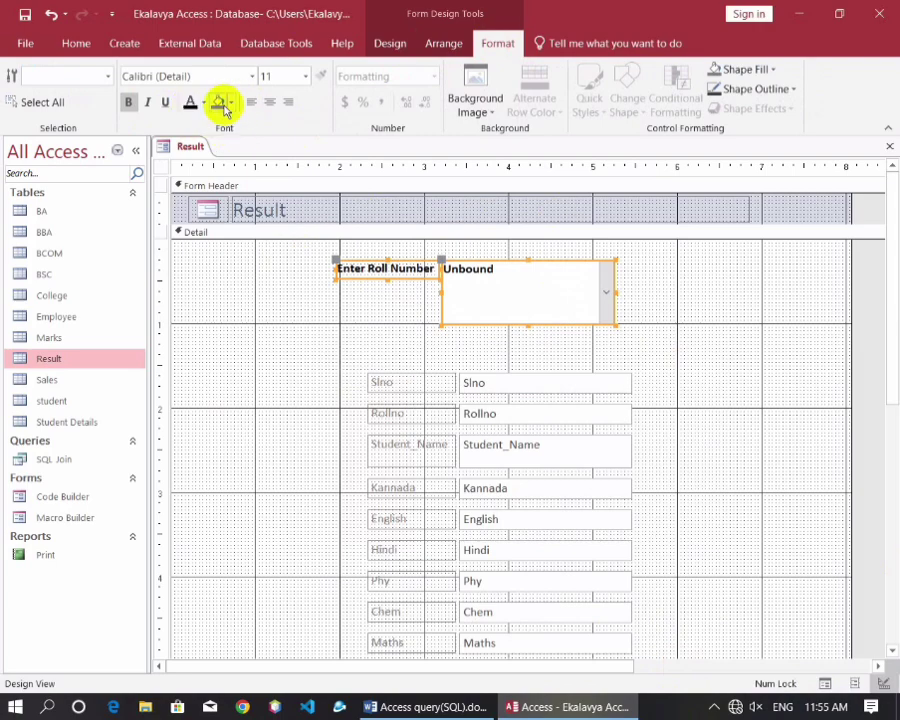
{"action": "left_click", "coordinate": [305, 76]}
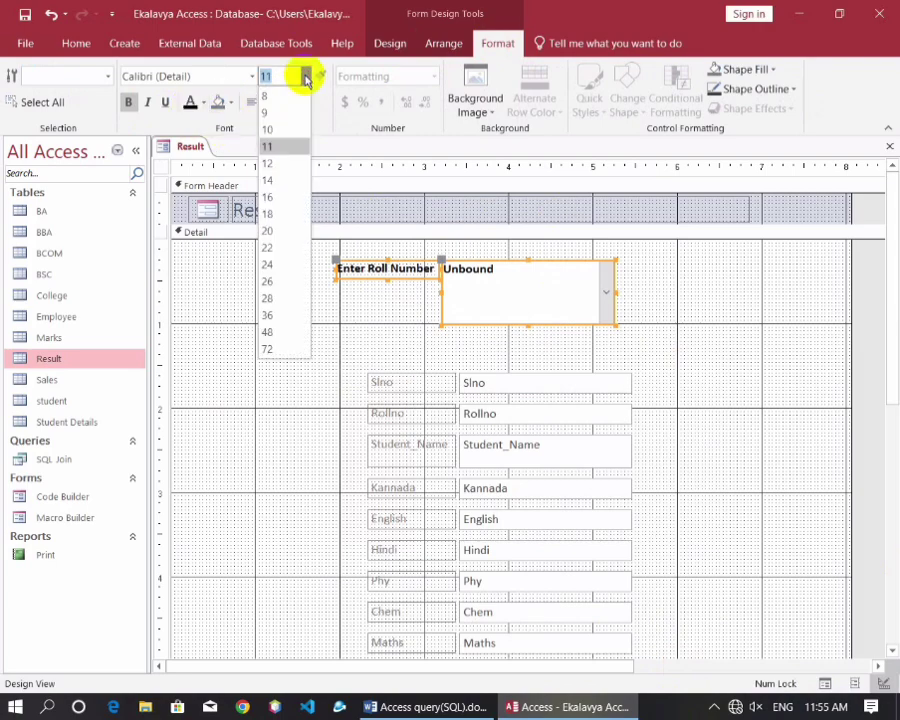
{"action": "left_click", "coordinate": [273, 198]}
{"action": "left_click", "coordinate": [410, 308]}
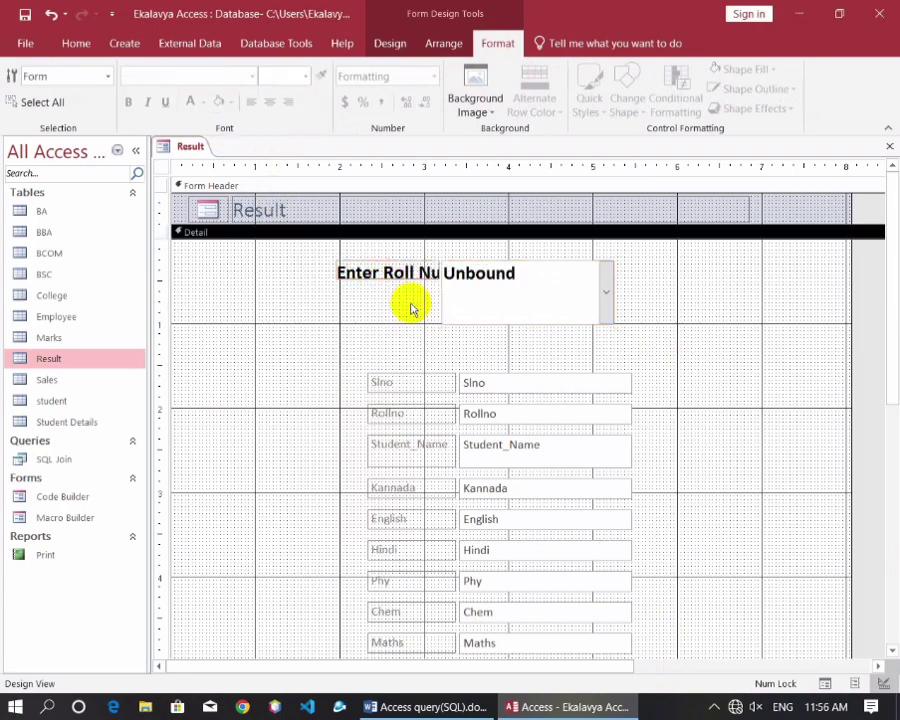
Enlarge the Enter Roll Number label to about 2.3 by 0.45 inches and append a spaced colon to its text
{"action": "left_click", "coordinate": [398, 277]}
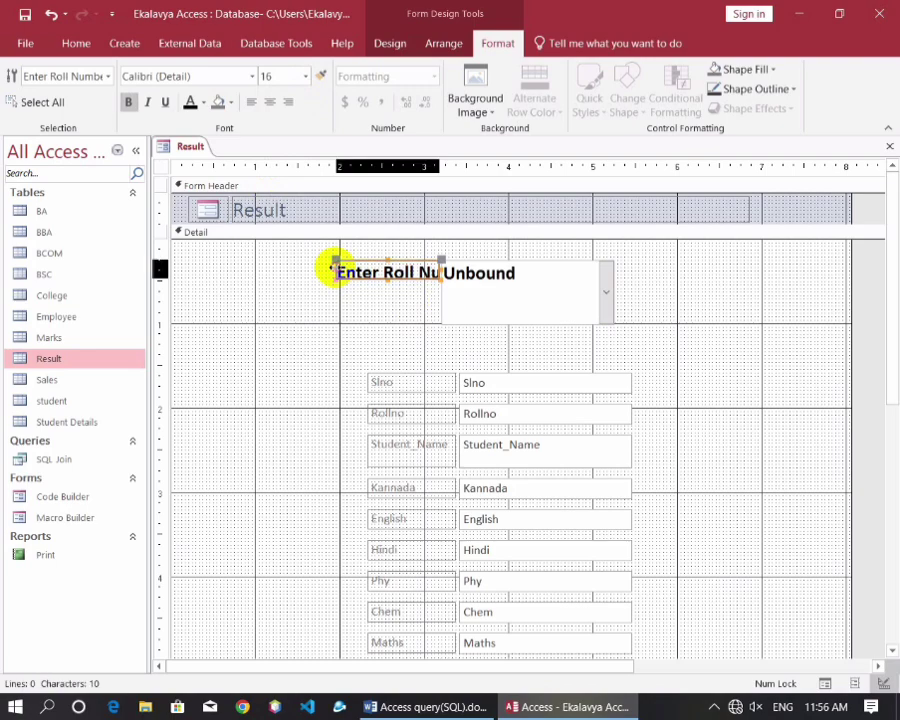
{"action": "left_click_drag", "start_coordinate": [334, 266], "coordinate": [243, 268]}
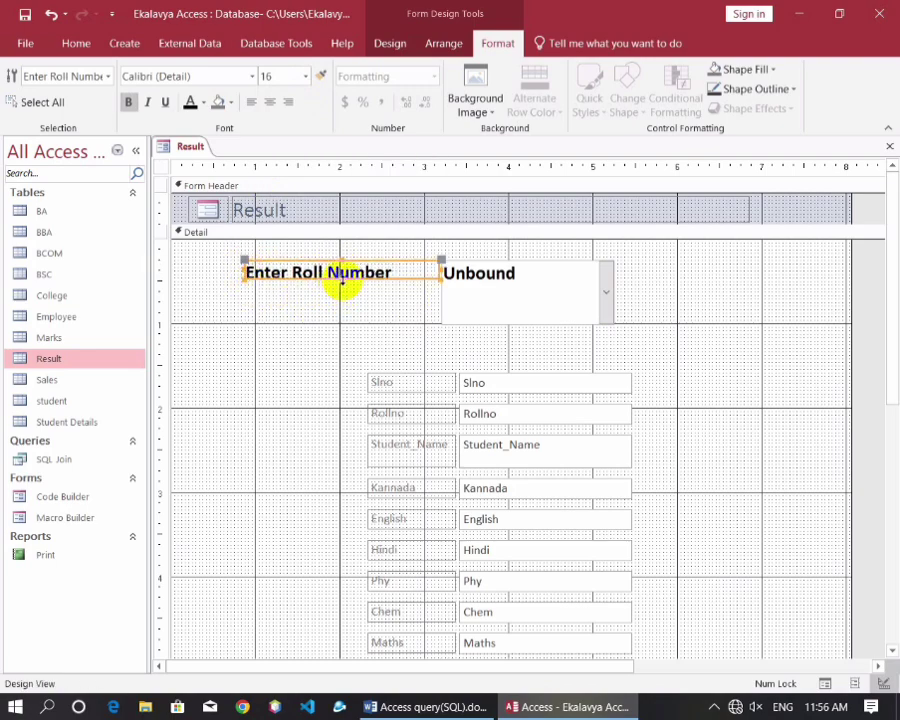
{"action": "left_click_drag", "start_coordinate": [341, 279], "coordinate": [346, 298]}
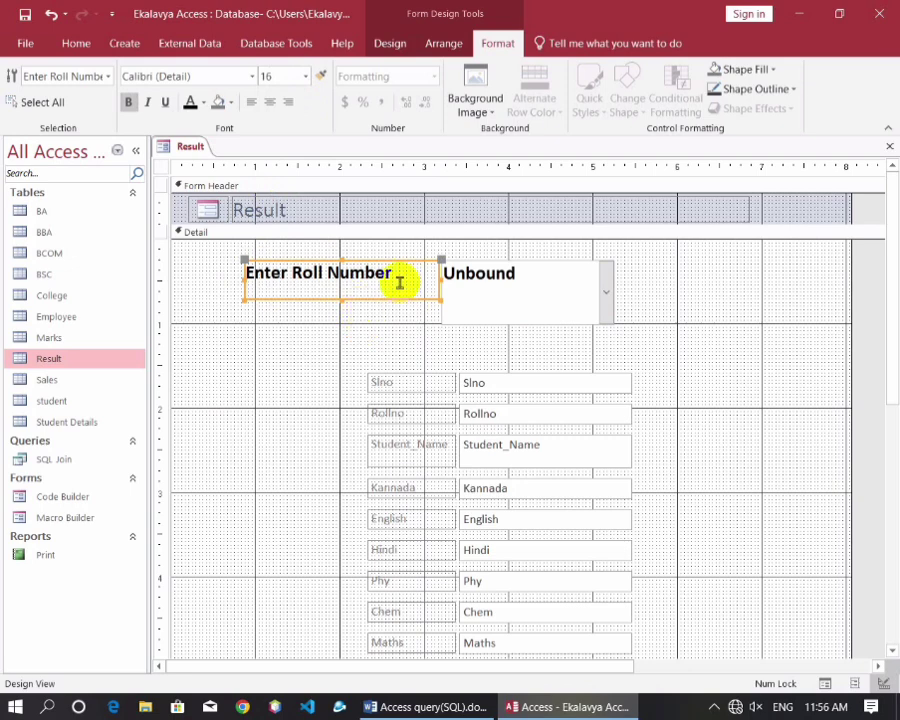
{"action": "left_click", "coordinate": [400, 282]}
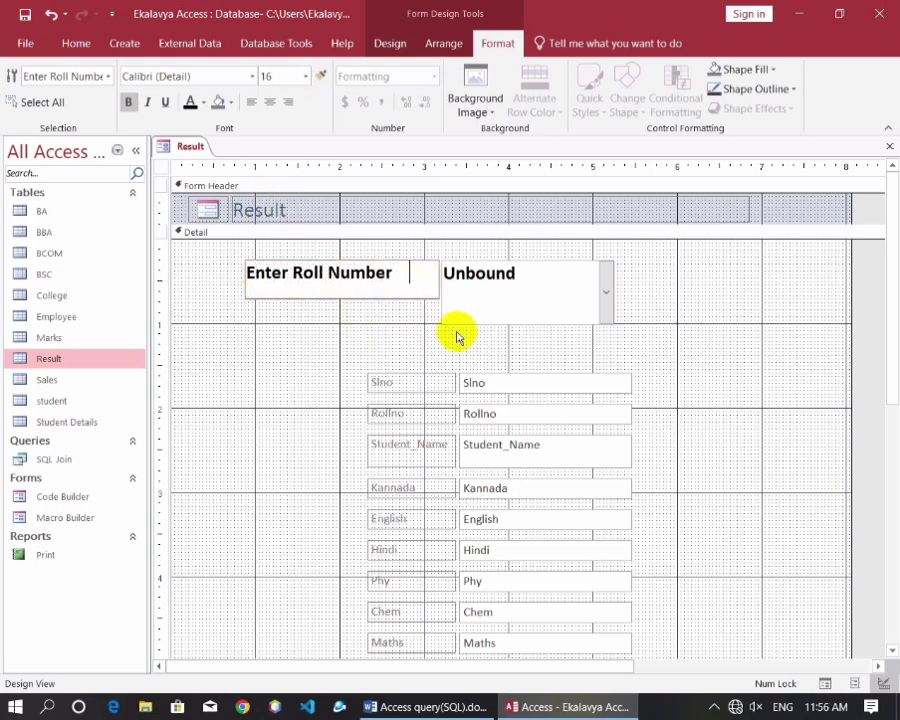
{"action": "left_click", "coordinate": [430, 341]}
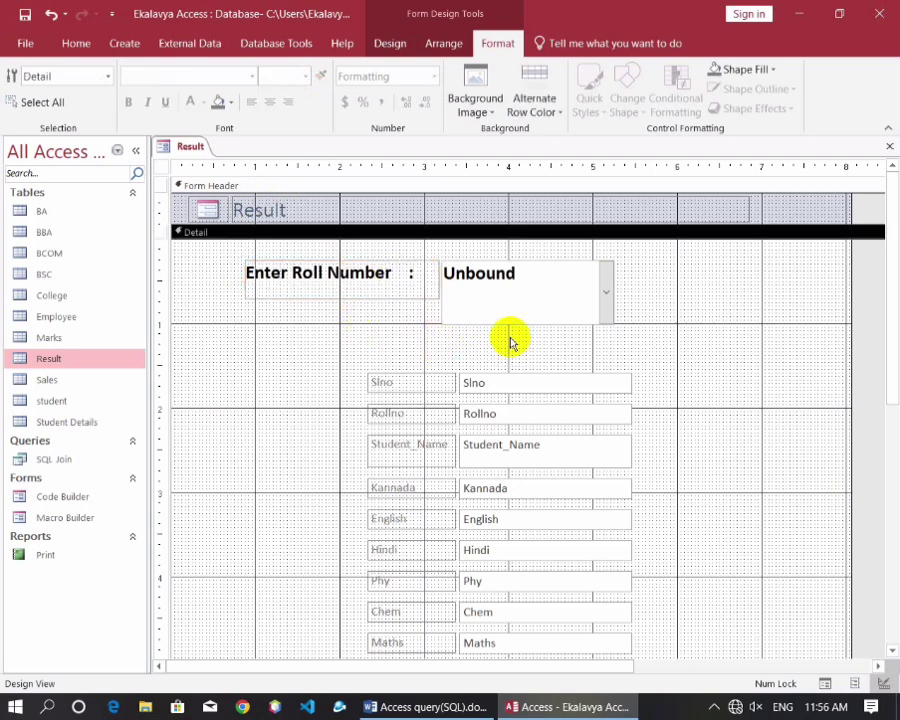
Set the font color of the Enter Roll Number label to the standard purple
{"action": "left_click_drag", "start_coordinate": [617, 338], "coordinate": [230, 262]}
{"action": "left_click", "coordinate": [203, 103]}
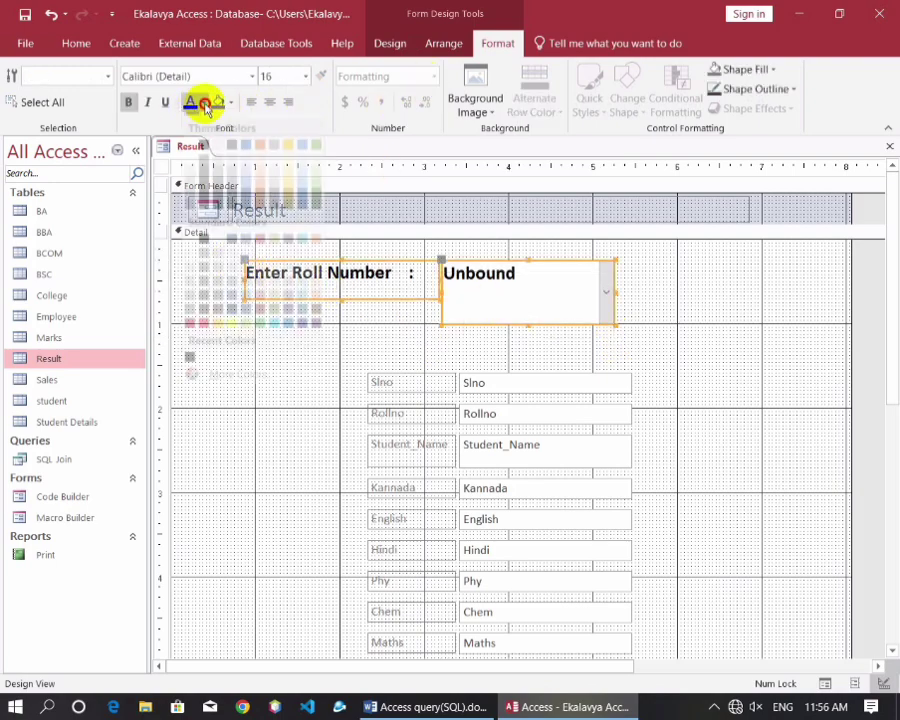
{"action": "left_click_drag", "start_coordinate": [384, 333], "coordinate": [340, 240]}
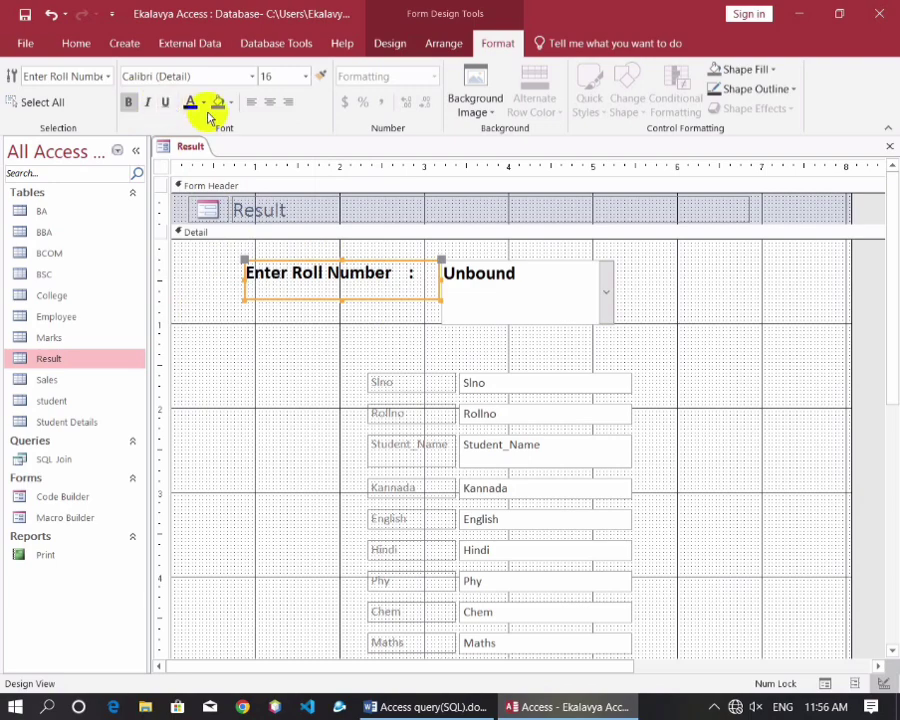
{"action": "left_click", "coordinate": [205, 102]}
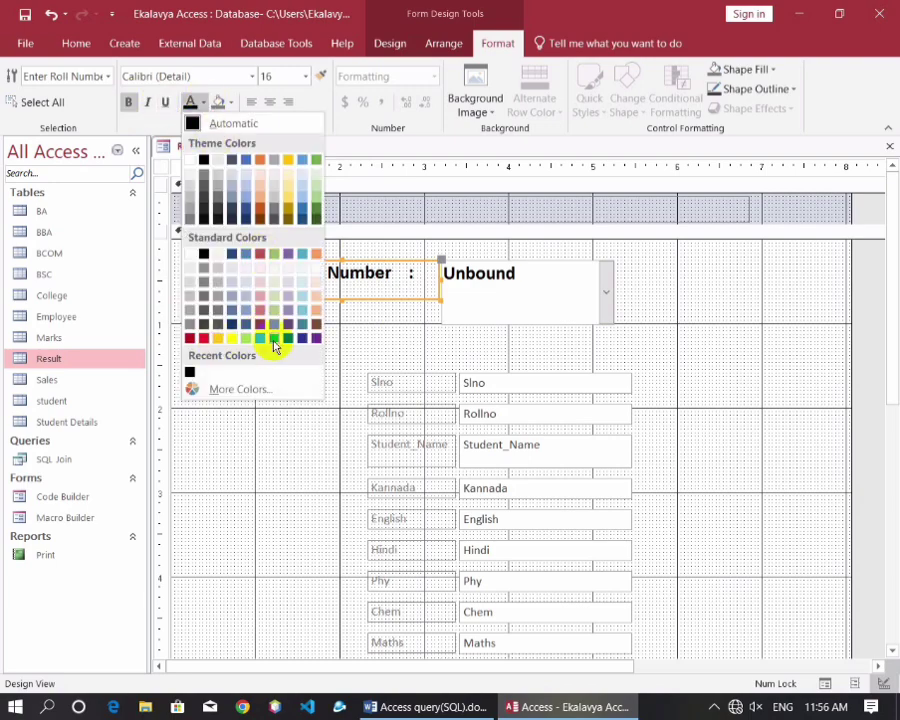
{"action": "left_click", "coordinate": [315, 337]}
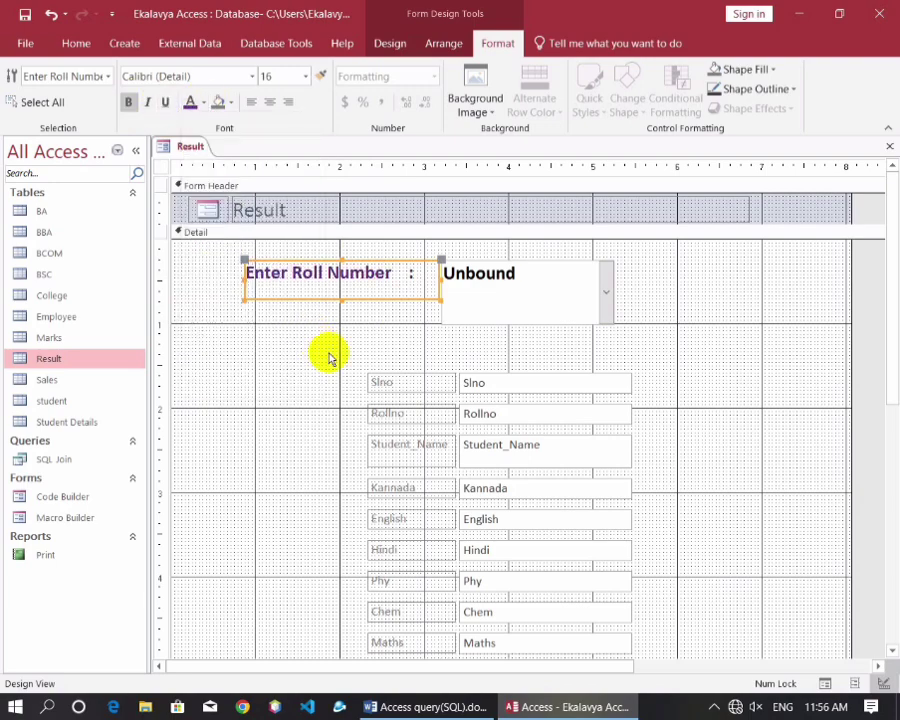
{"action": "left_click", "coordinate": [330, 358]}
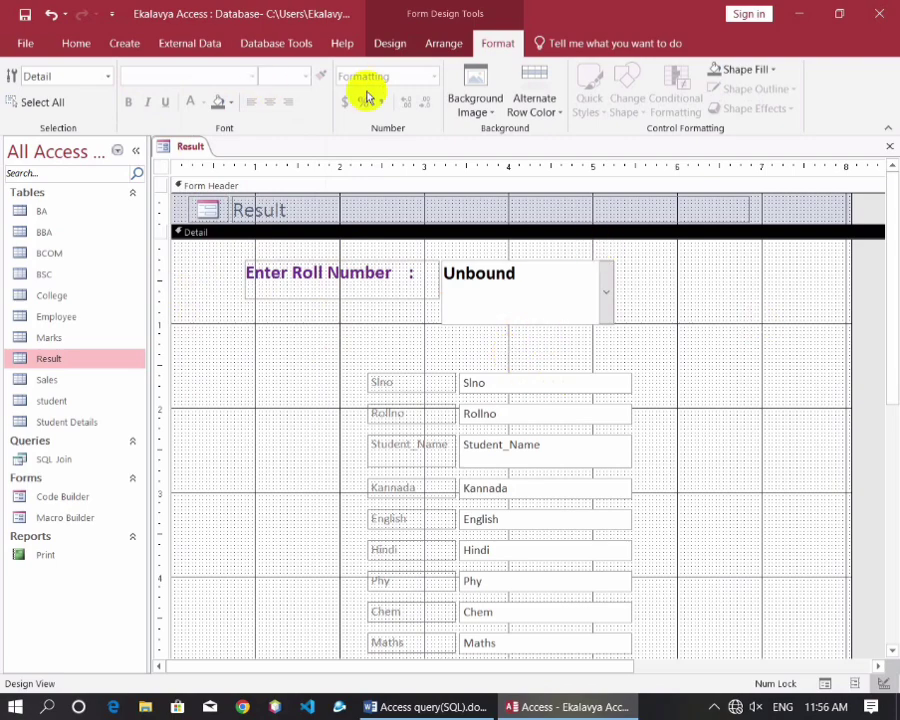
Add a button about 0.9 by 0.6 inches beside the roll number combo box, cancelling its command wizard
{"action": "left_click", "coordinate": [393, 46]}
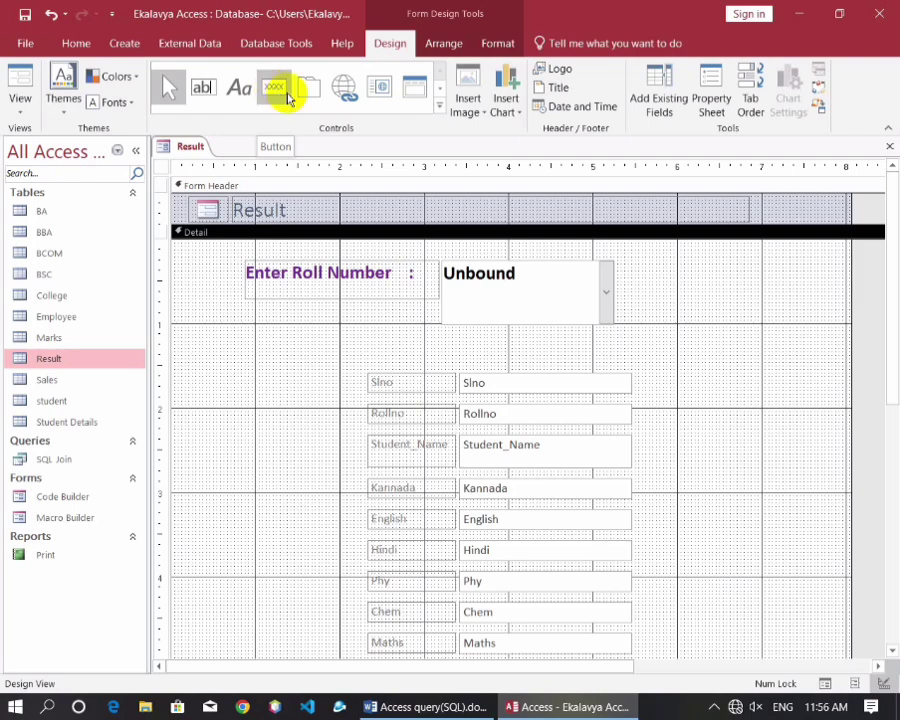
{"action": "left_click", "coordinate": [273, 89]}
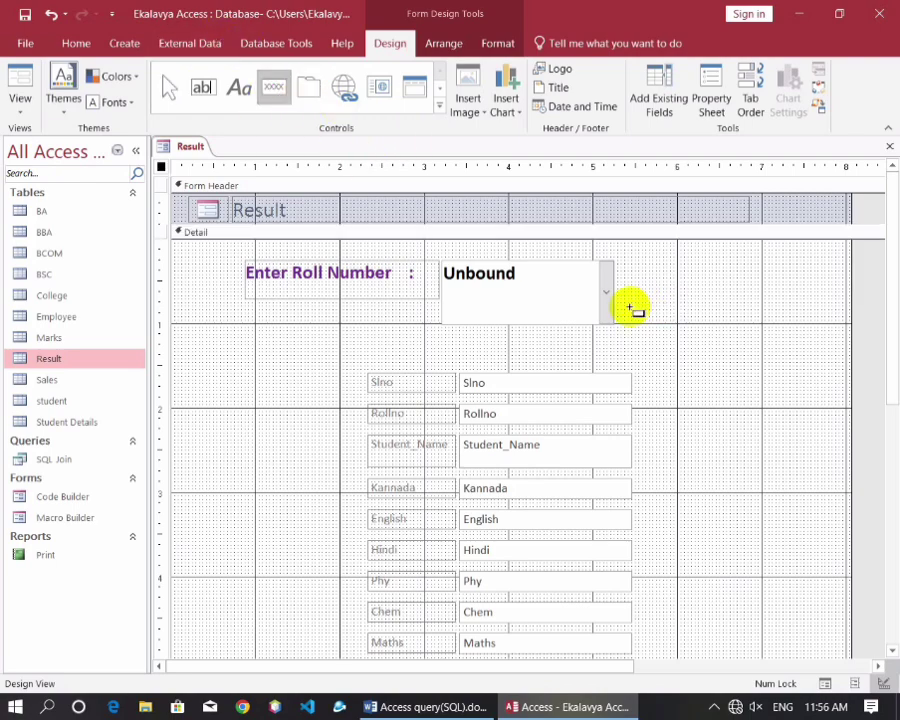
{"action": "left_click_drag", "start_coordinate": [621, 267], "coordinate": [697, 318]}
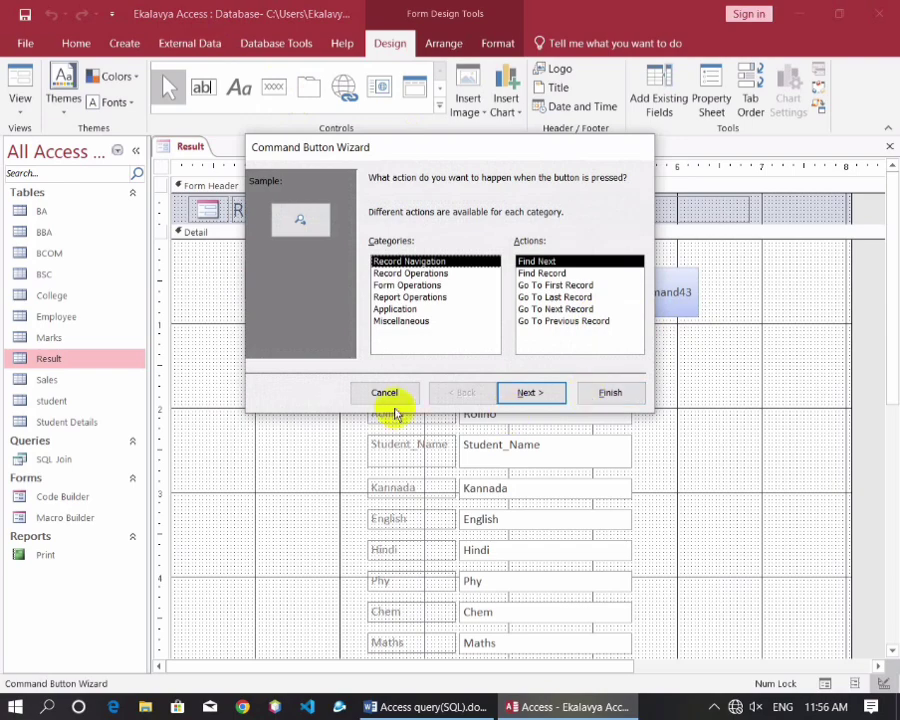
{"action": "left_click", "coordinate": [390, 396]}
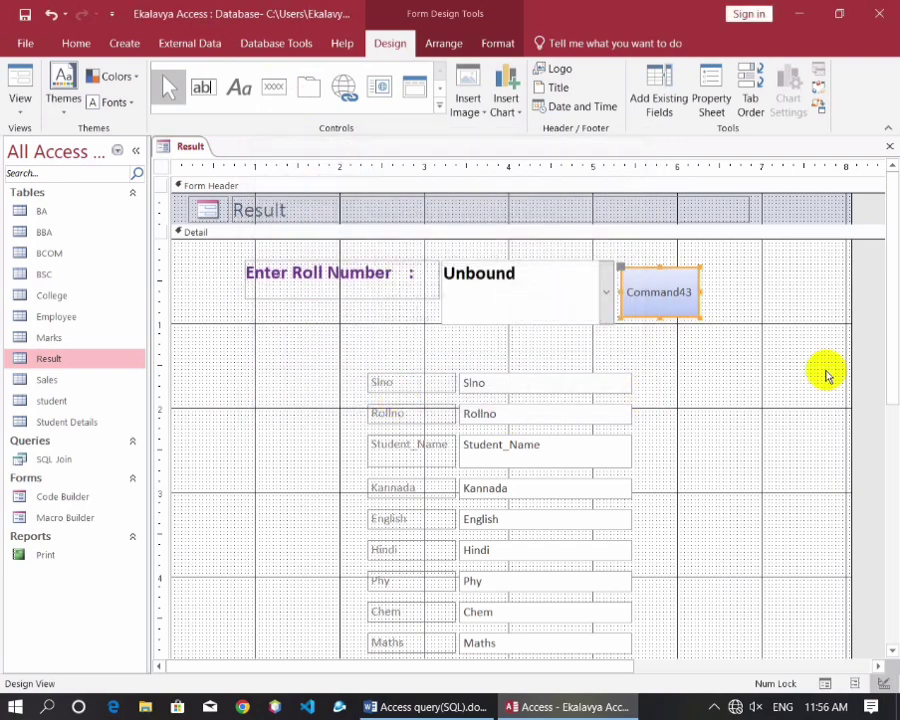
Widen the new button to about 1.1 inches and change its caption to Search
{"action": "left_click_drag", "start_coordinate": [697, 292], "coordinate": [622, 293]}
{"action": "left_click", "coordinate": [706, 296]}
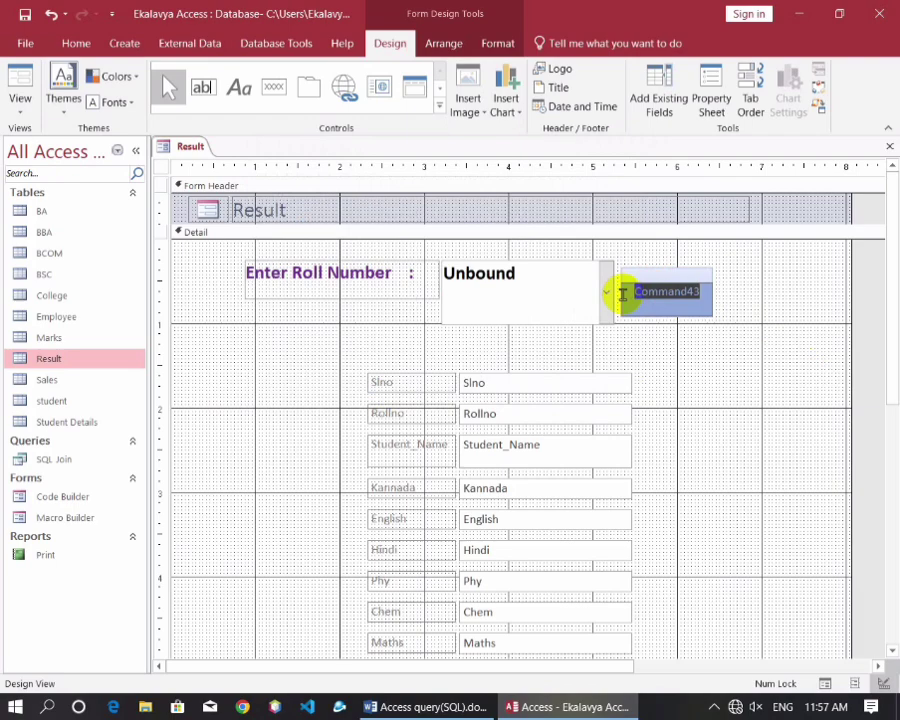
{"action": "type", "text": "Search"}
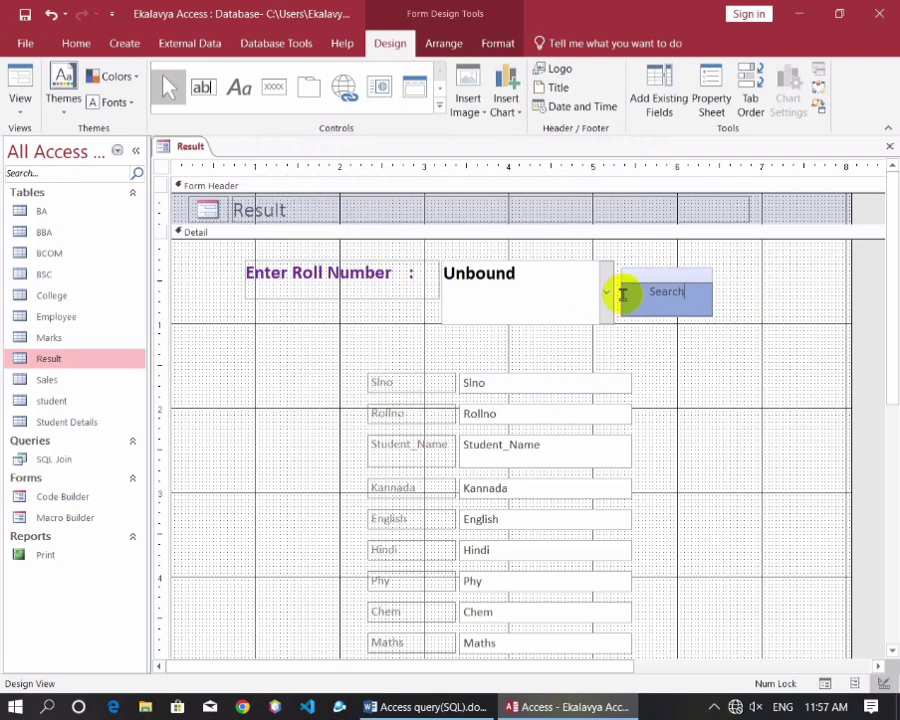
{"action": "left_click", "coordinate": [674, 330]}
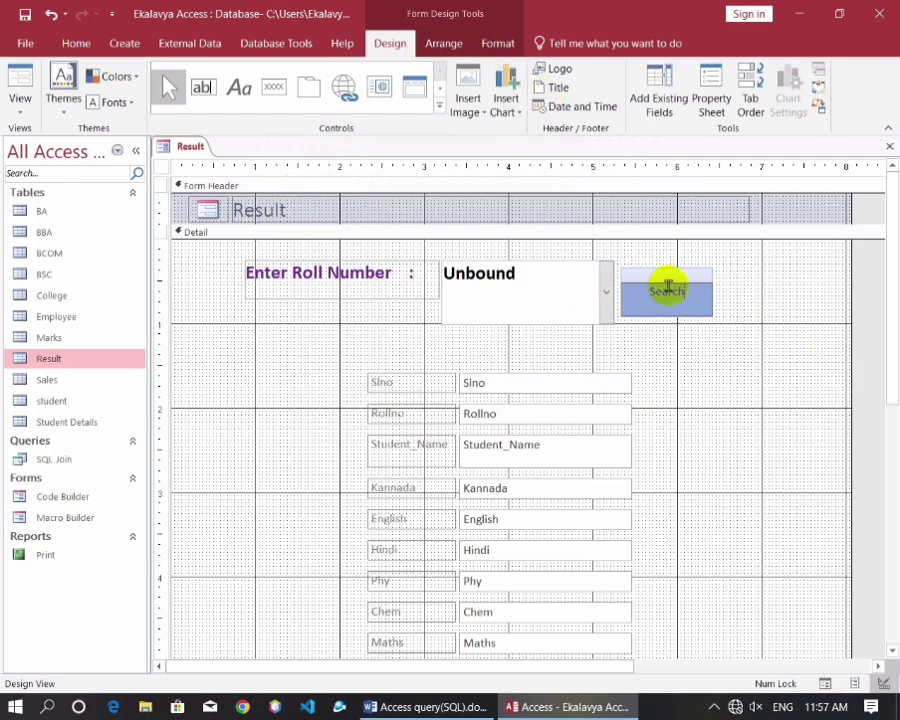
Make the Search button's text bold and dark green at font size 18
{"action": "left_click", "coordinate": [680, 290]}
{"action": "left_click", "coordinate": [483, 45]}
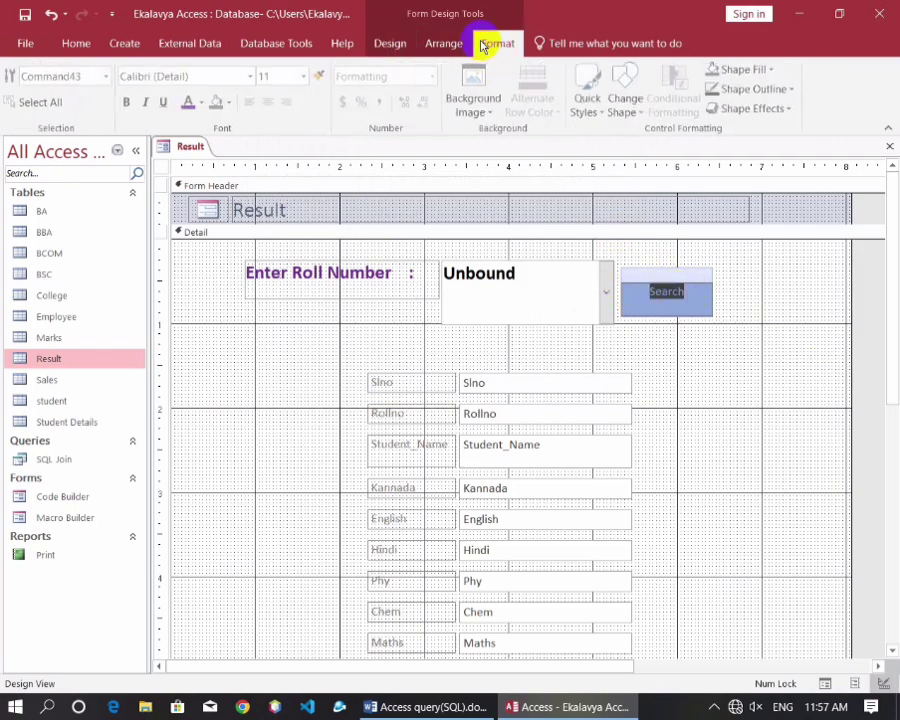
{"action": "left_click", "coordinate": [203, 102]}
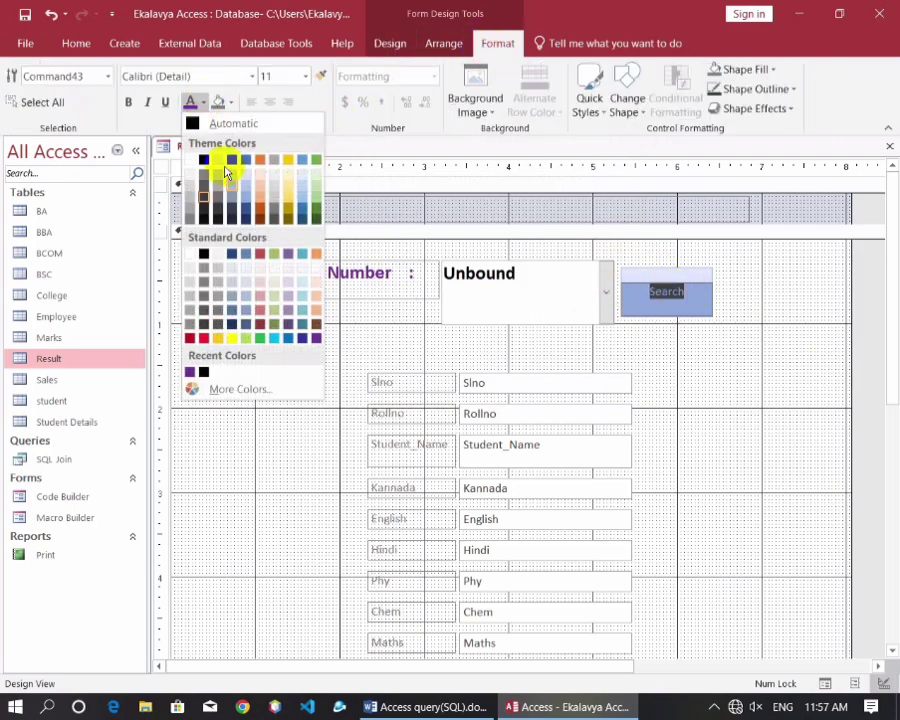
{"action": "left_click", "coordinate": [318, 222]}
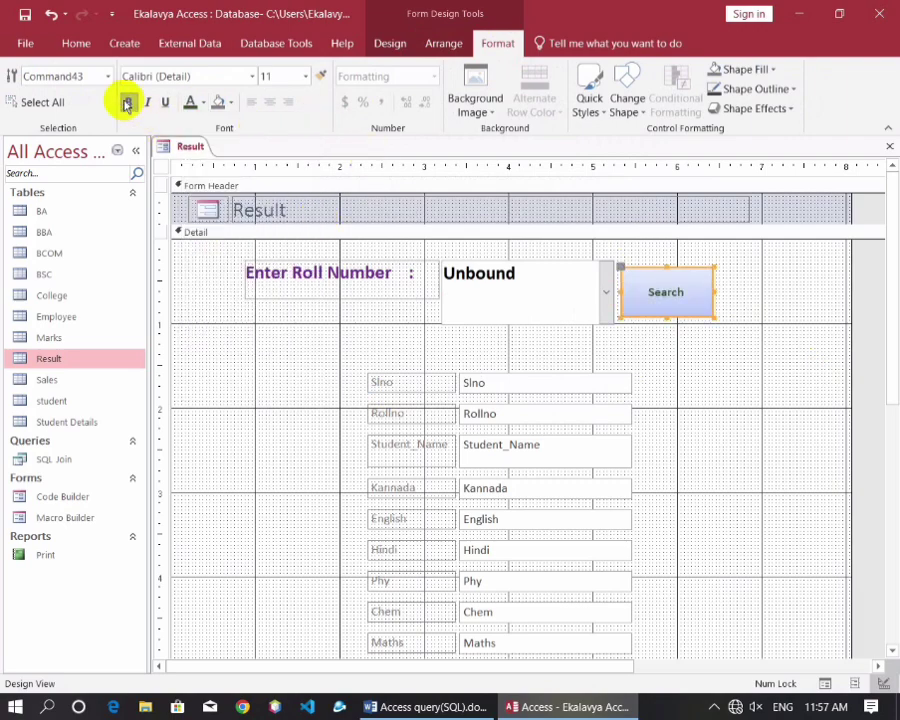
{"action": "left_click", "coordinate": [306, 76]}
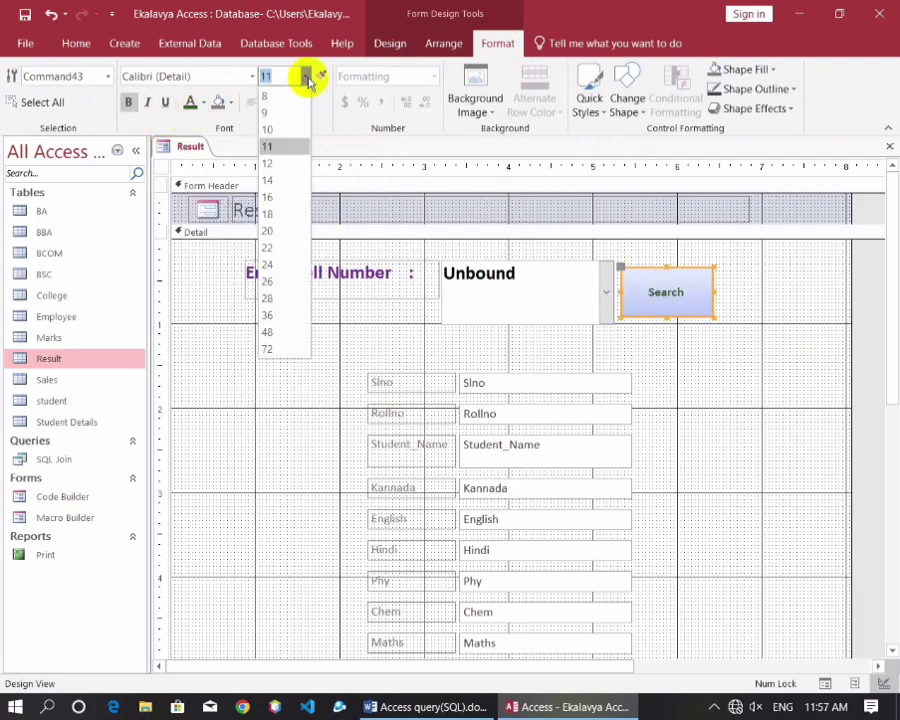
{"action": "left_click", "coordinate": [280, 213]}
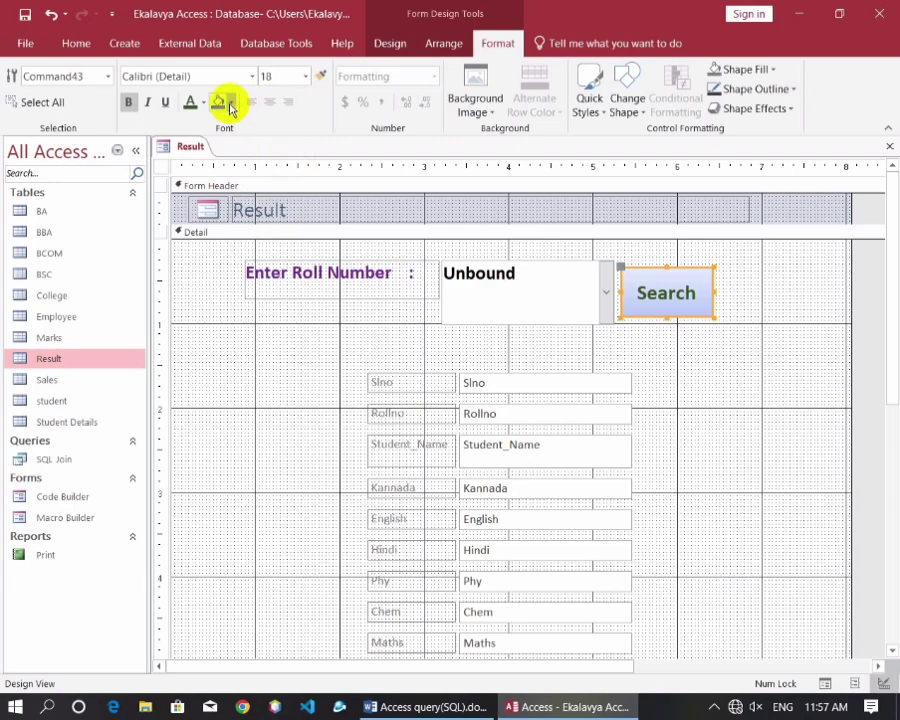
Try dark blue, black and light blue-gray background fills on the Search button
{"action": "left_click", "coordinate": [203, 102]}
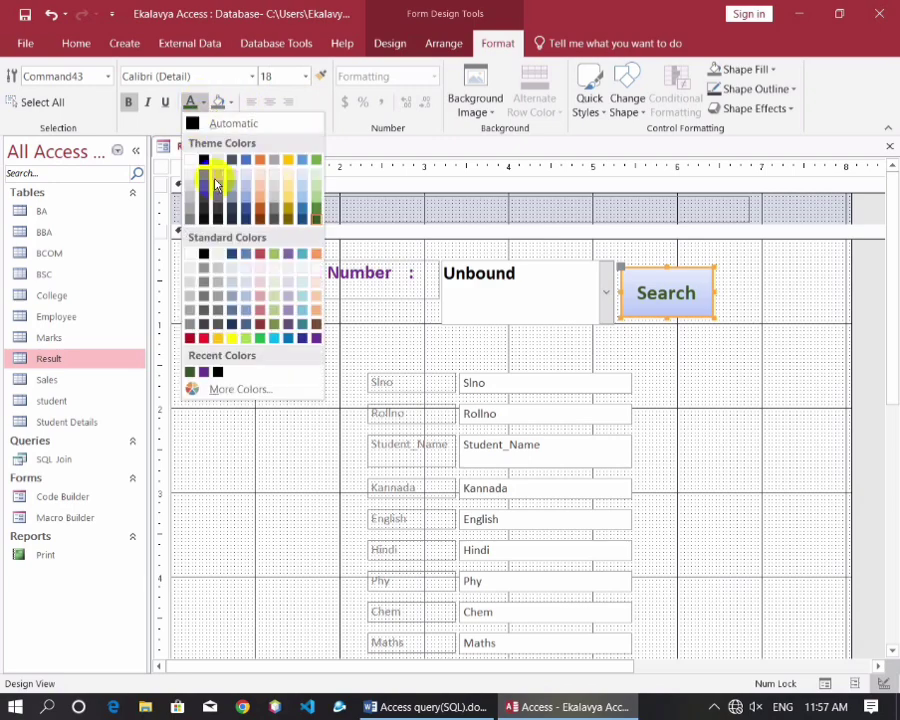
{"action": "left_click", "coordinate": [231, 102]}
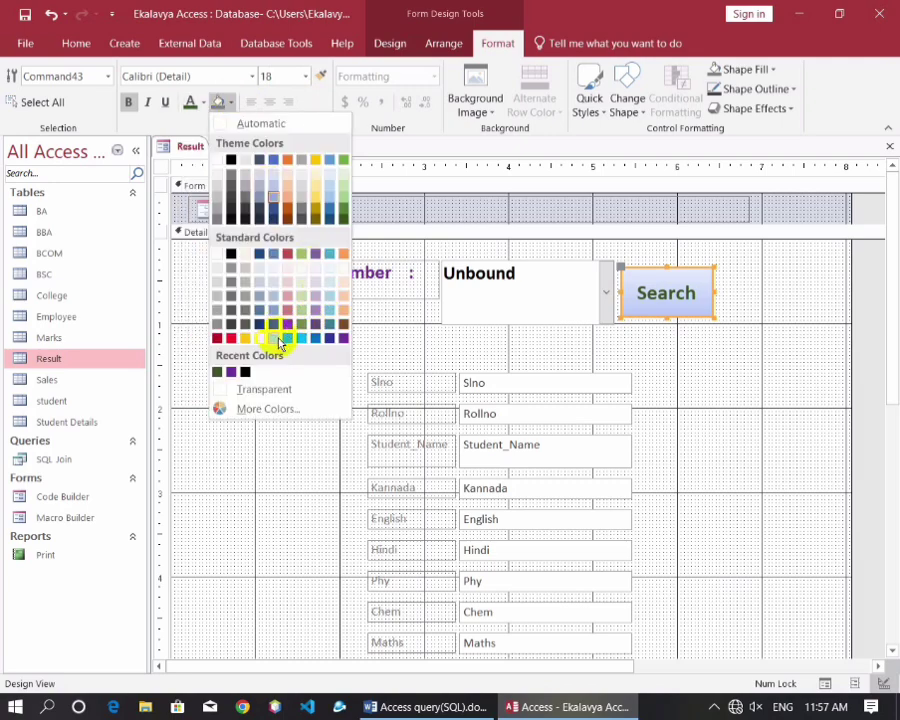
{"action": "left_click", "coordinate": [328, 340]}
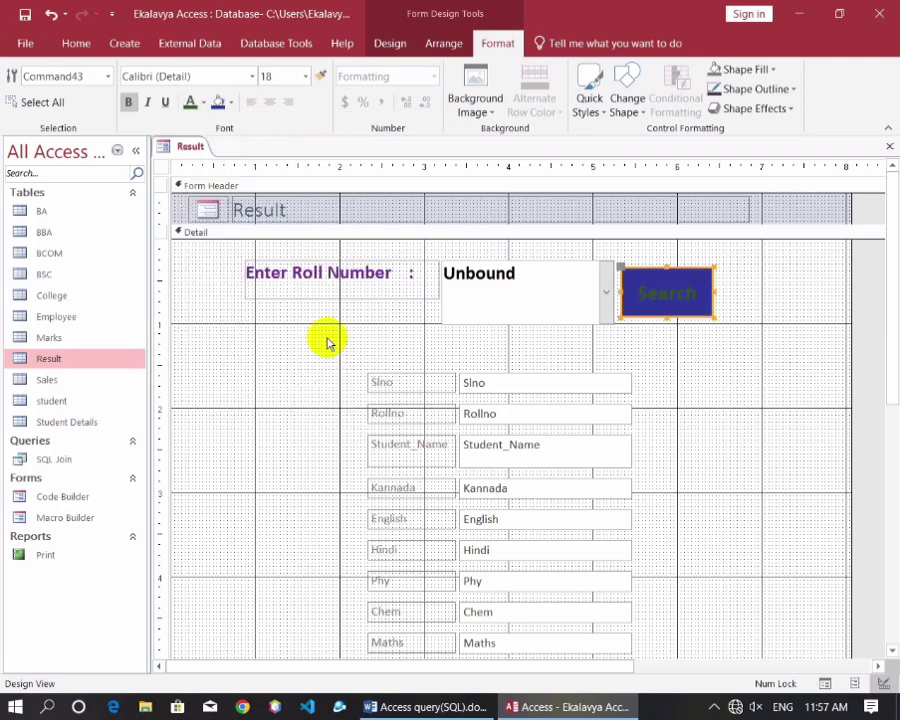
{"action": "left_click", "coordinate": [230, 103]}
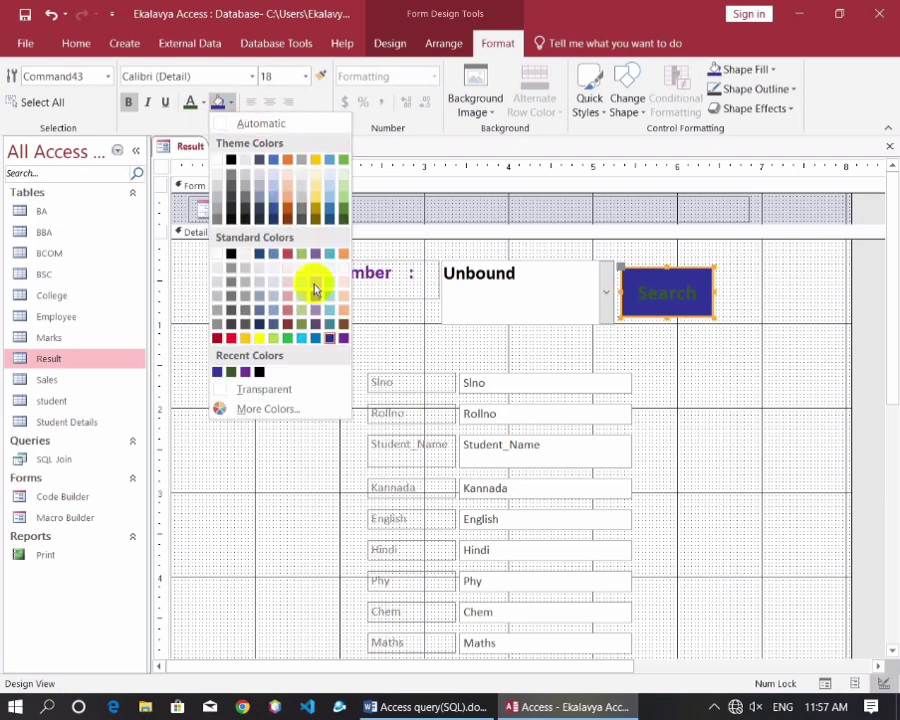
{"action": "left_click", "coordinate": [229, 257]}
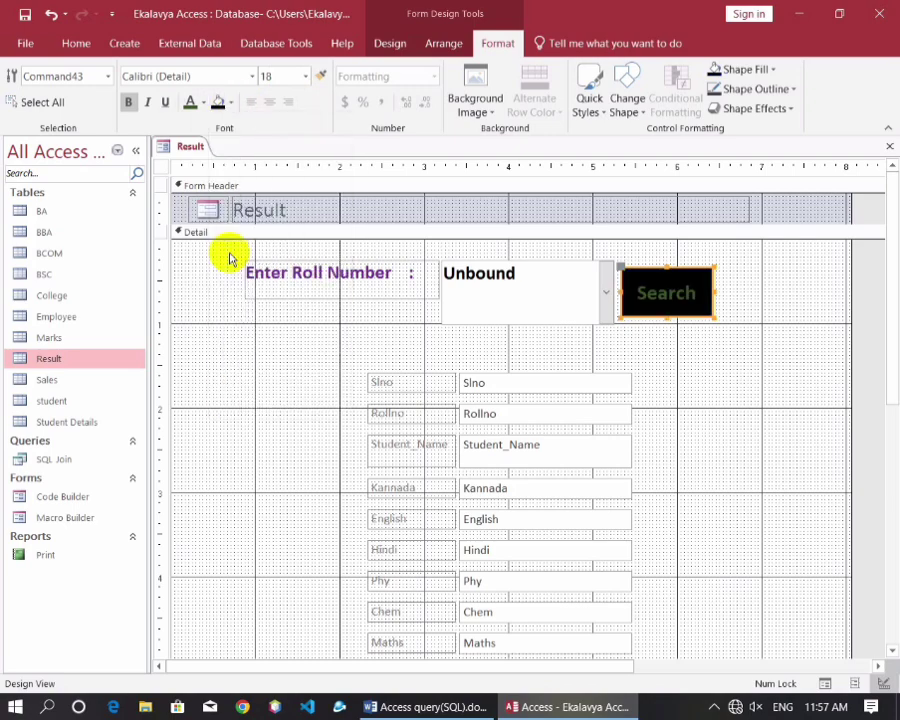
{"action": "left_click", "coordinate": [231, 103]}
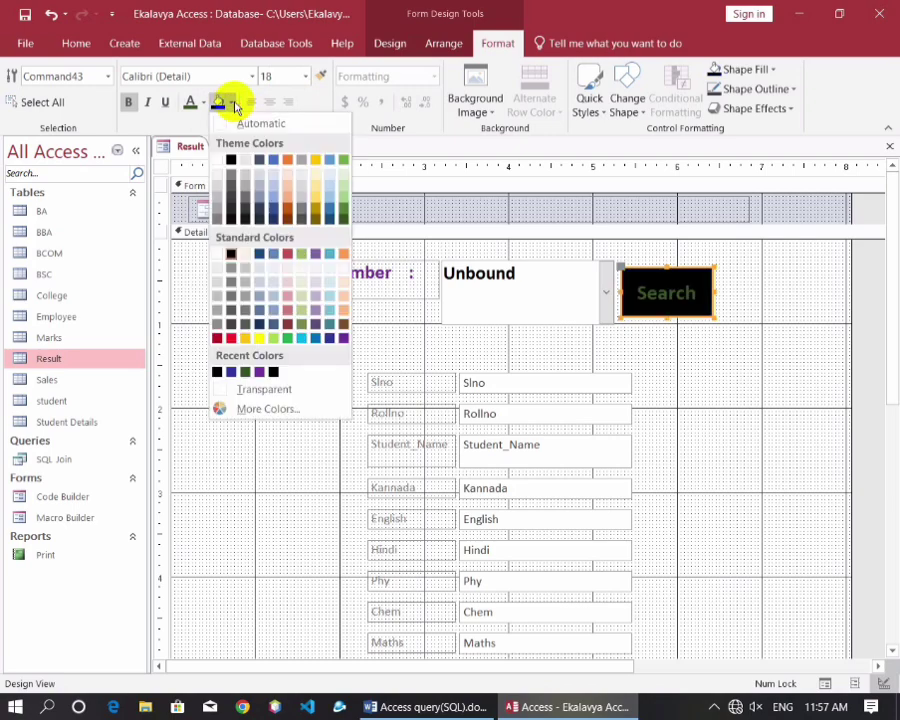
{"action": "left_click", "coordinate": [259, 269]}
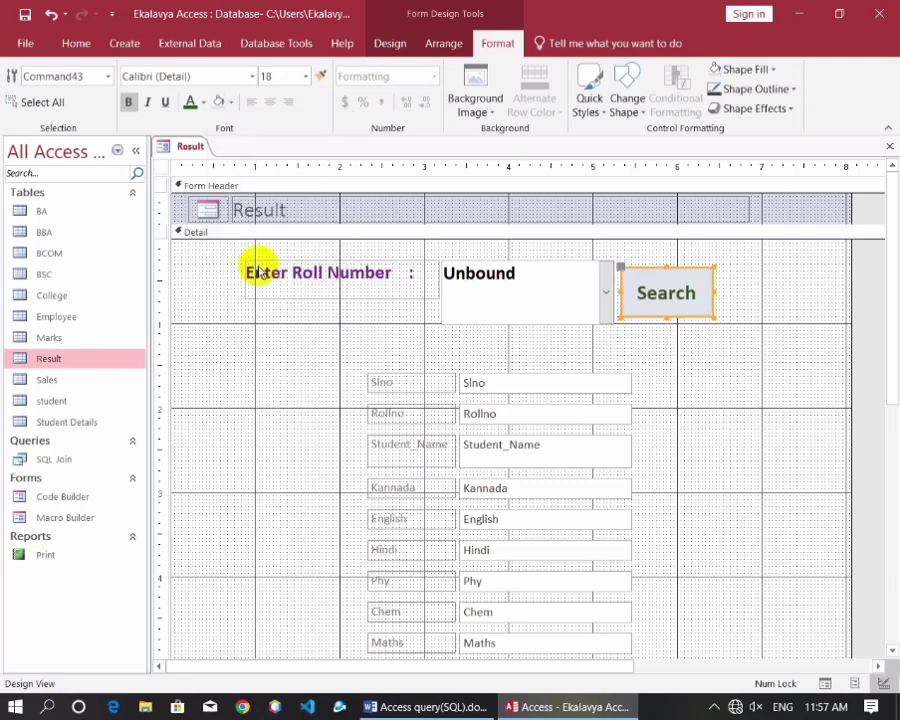
Give the Search button a dark gray background fill with white text at font size 20
{"action": "left_click", "coordinate": [230, 101]}
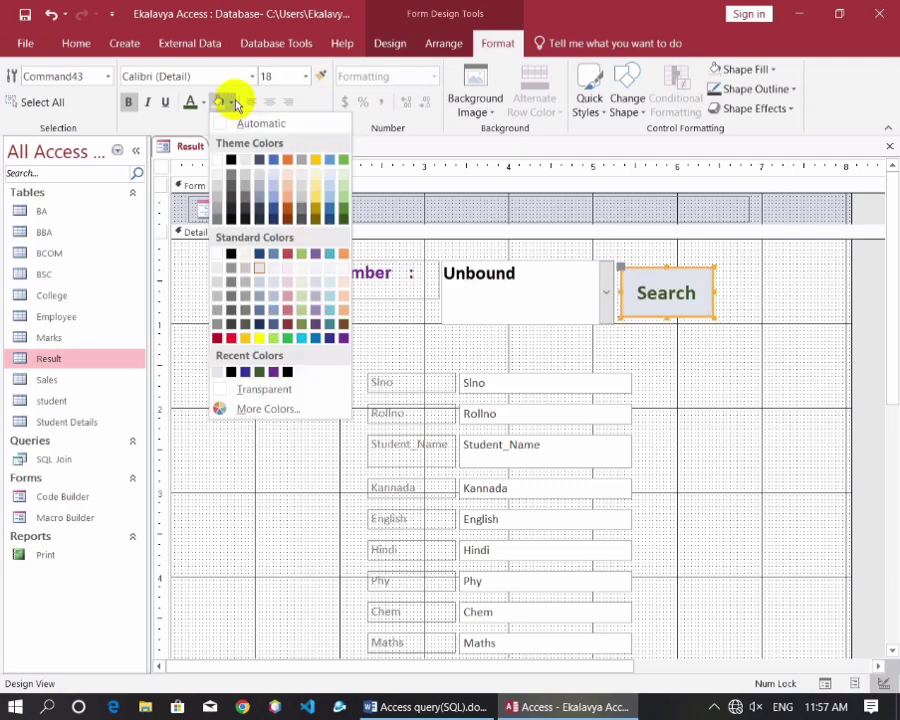
{"action": "left_click", "coordinate": [235, 326]}
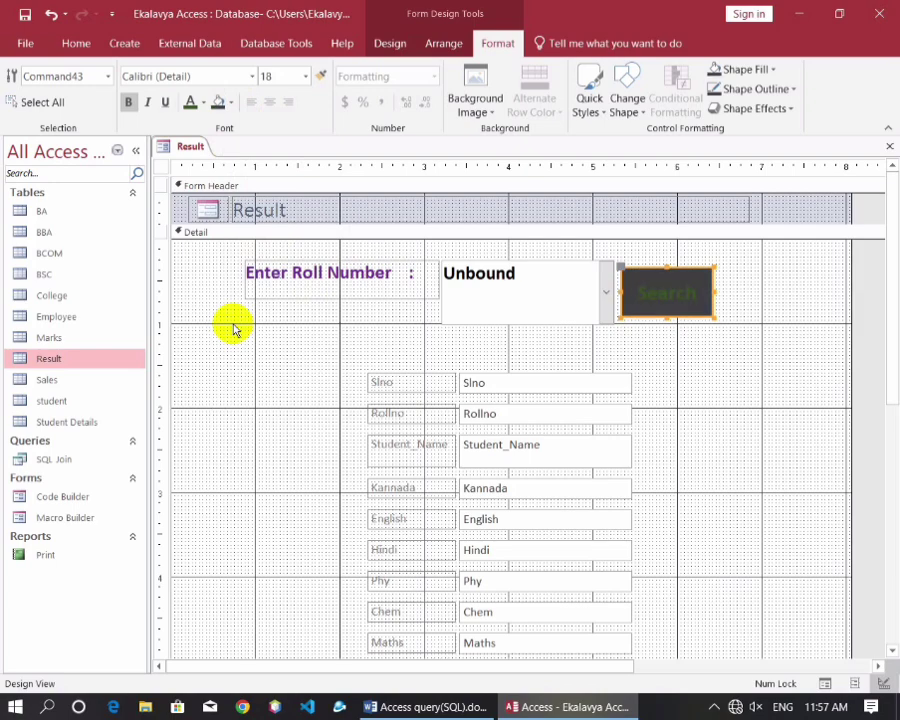
{"action": "left_click", "coordinate": [203, 101]}
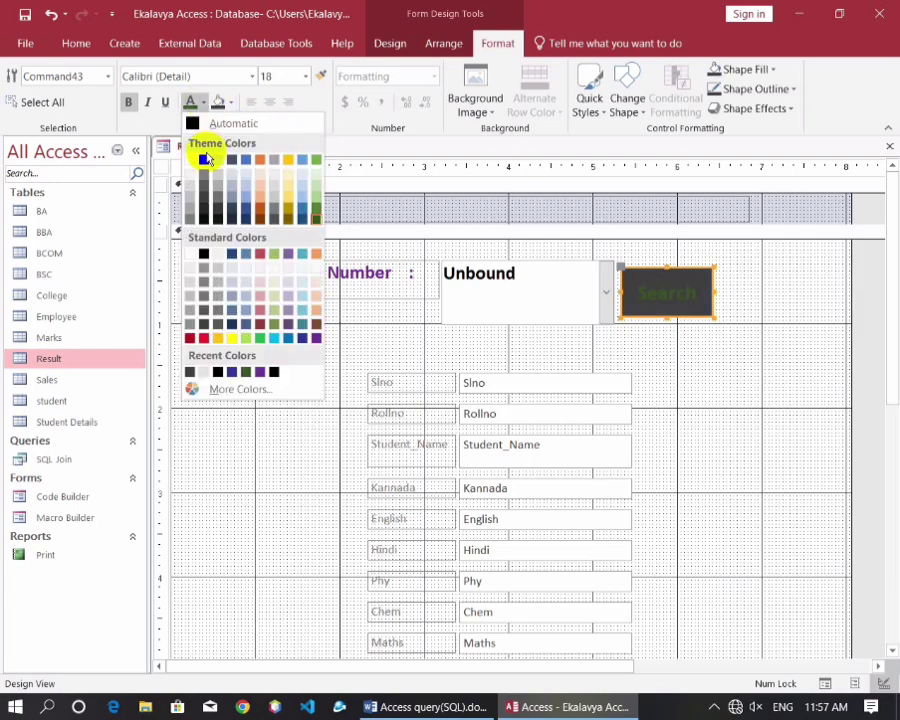
{"action": "left_click", "coordinate": [190, 159]}
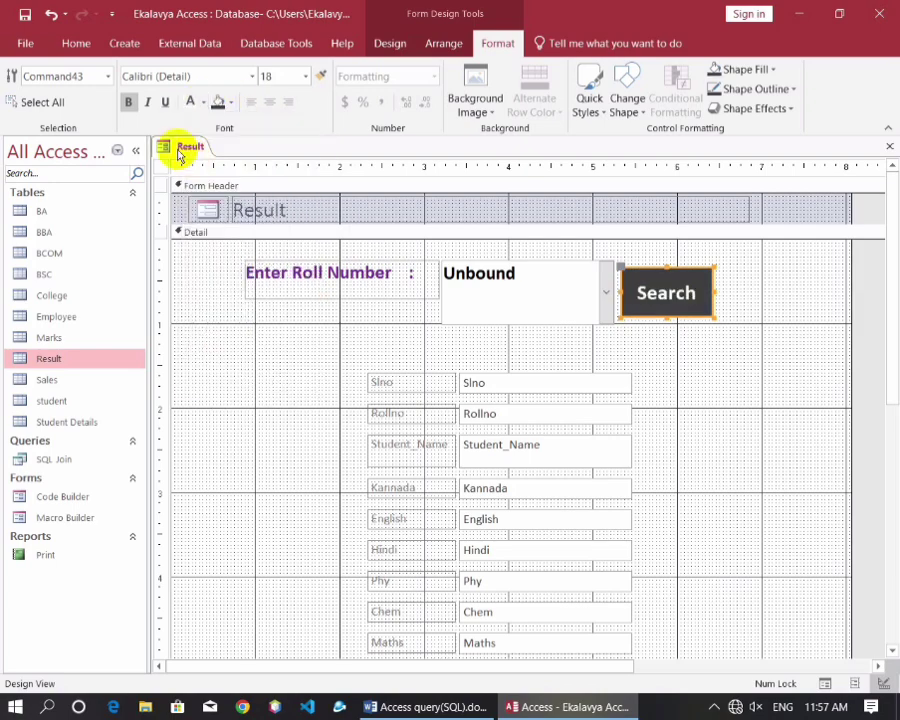
{"action": "left_click", "coordinate": [307, 76]}
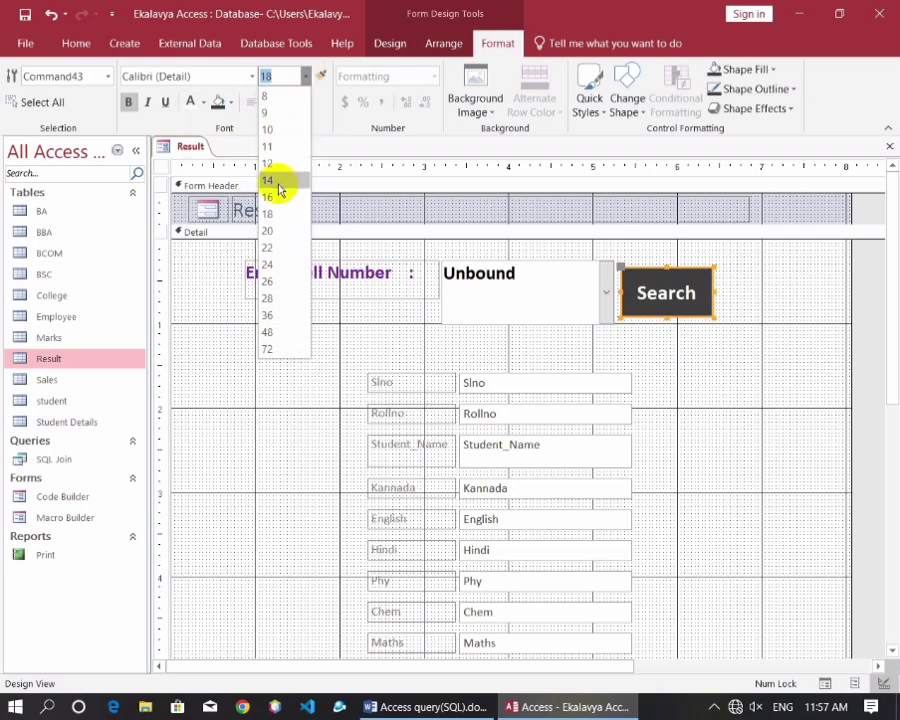
{"action": "left_click", "coordinate": [267, 232]}
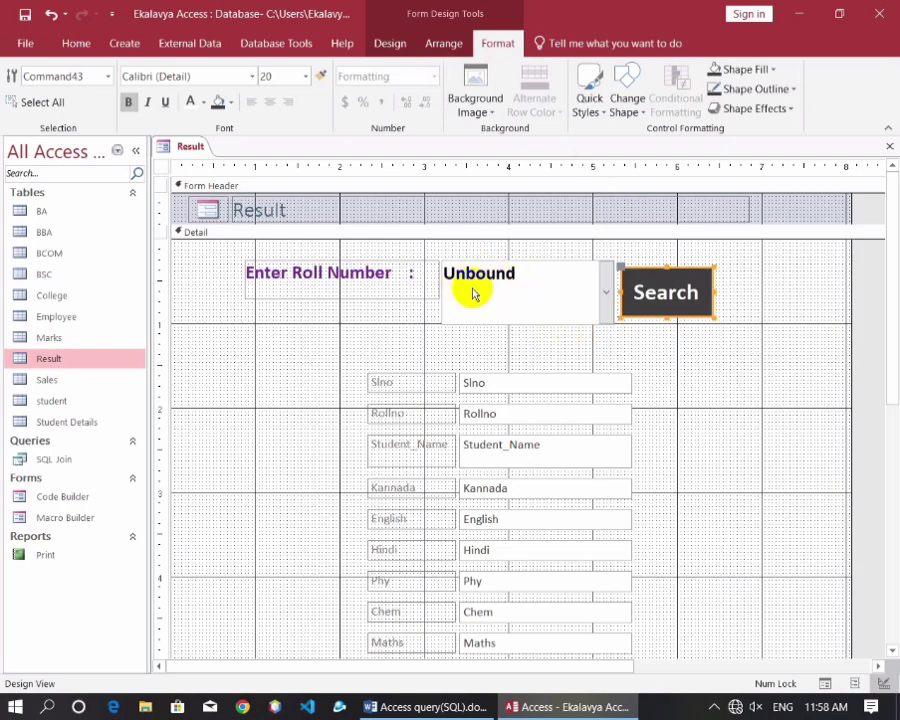
Show the event properties of the Search button
{"action": "left_click", "coordinate": [666, 298]}
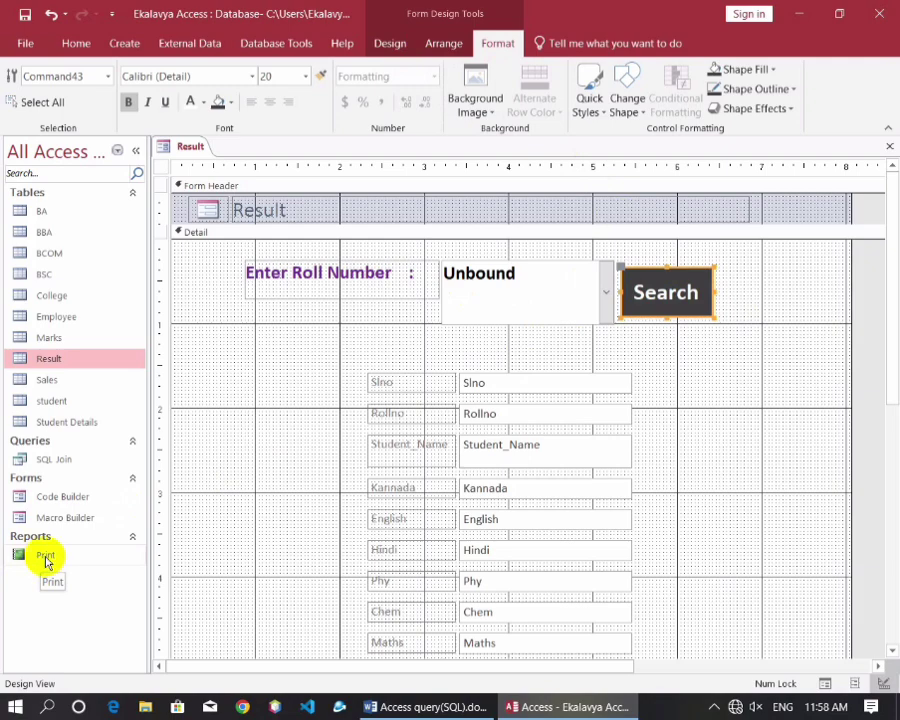
{"action": "left_click", "coordinate": [651, 280]}
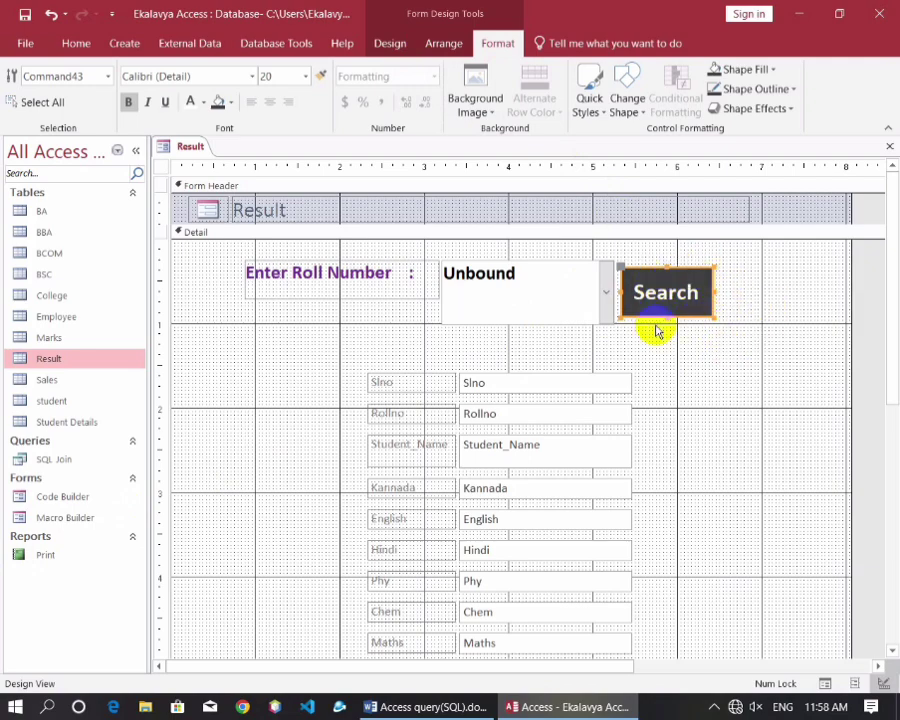
{"action": "left_click", "coordinate": [646, 293]}
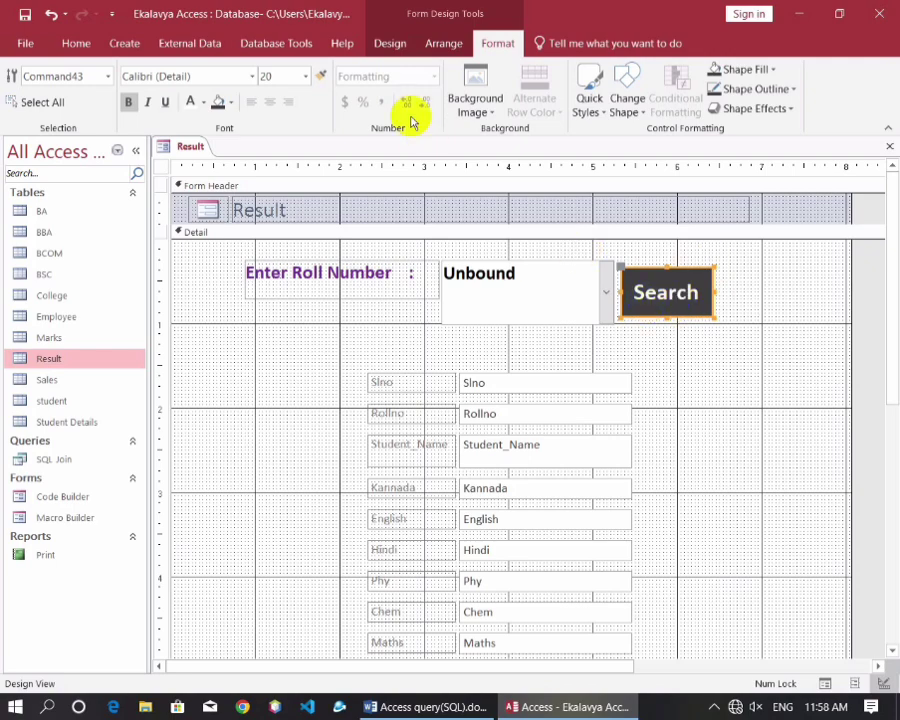
{"action": "left_click", "coordinate": [389, 46]}
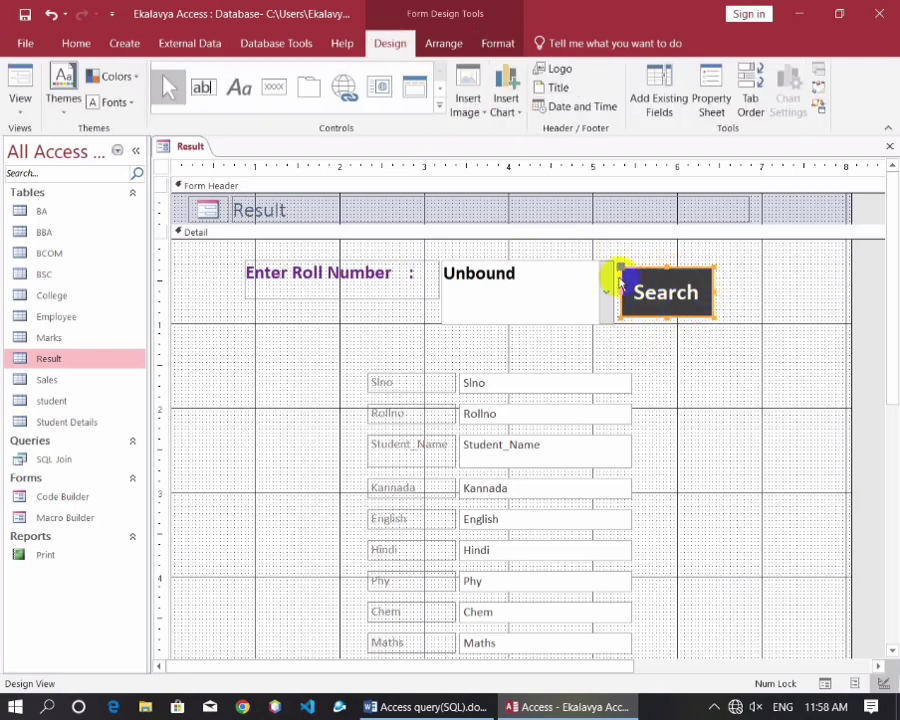
{"action": "left_click", "coordinate": [697, 320]}
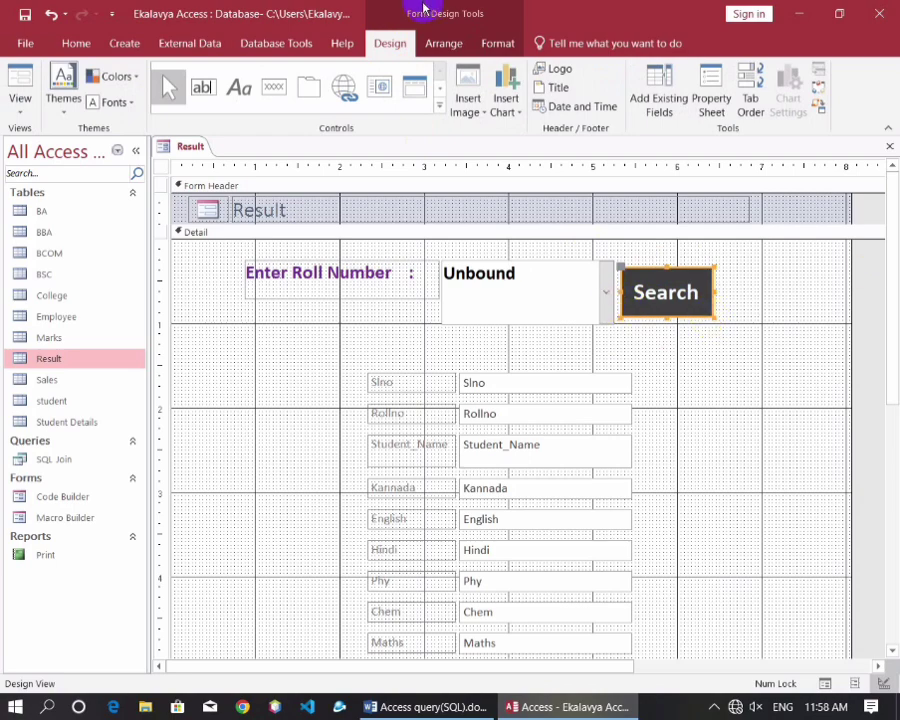
{"action": "left_click", "coordinate": [714, 92]}
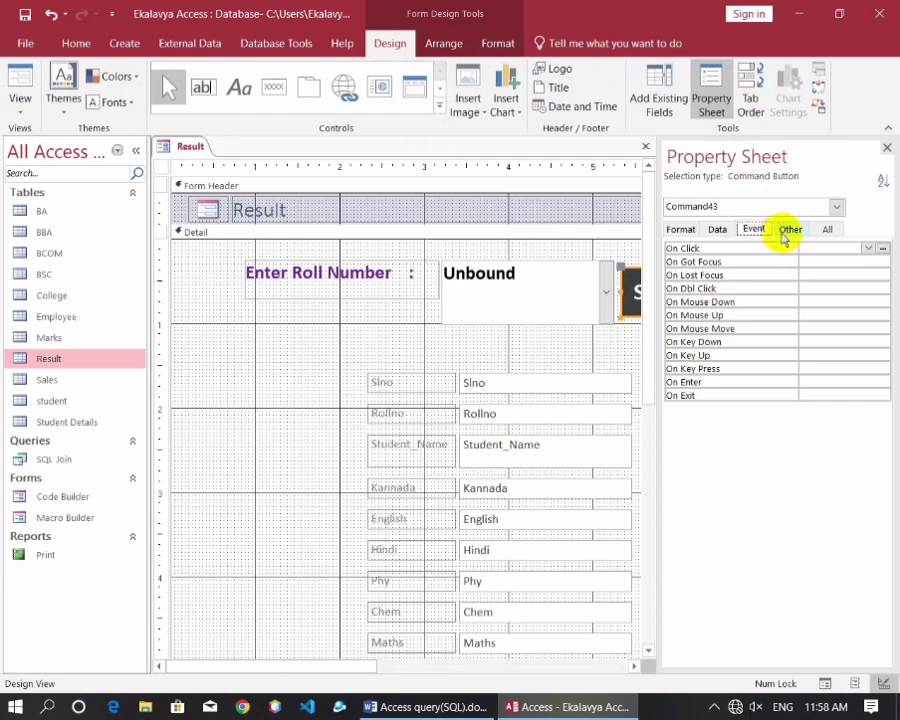
{"action": "left_click", "coordinate": [884, 249]}
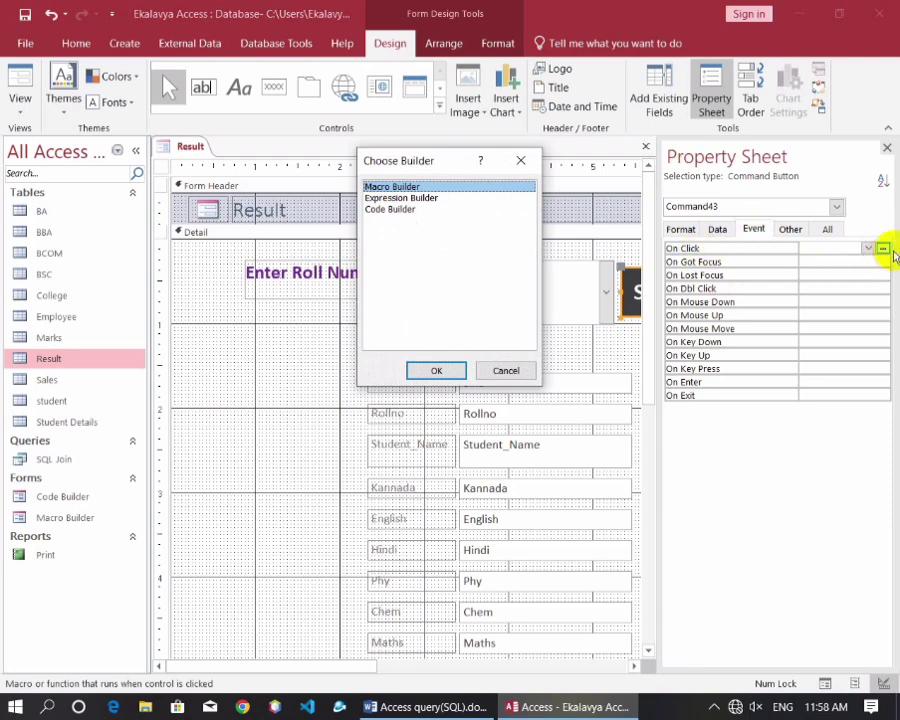
{"action": "left_click", "coordinate": [506, 370]}
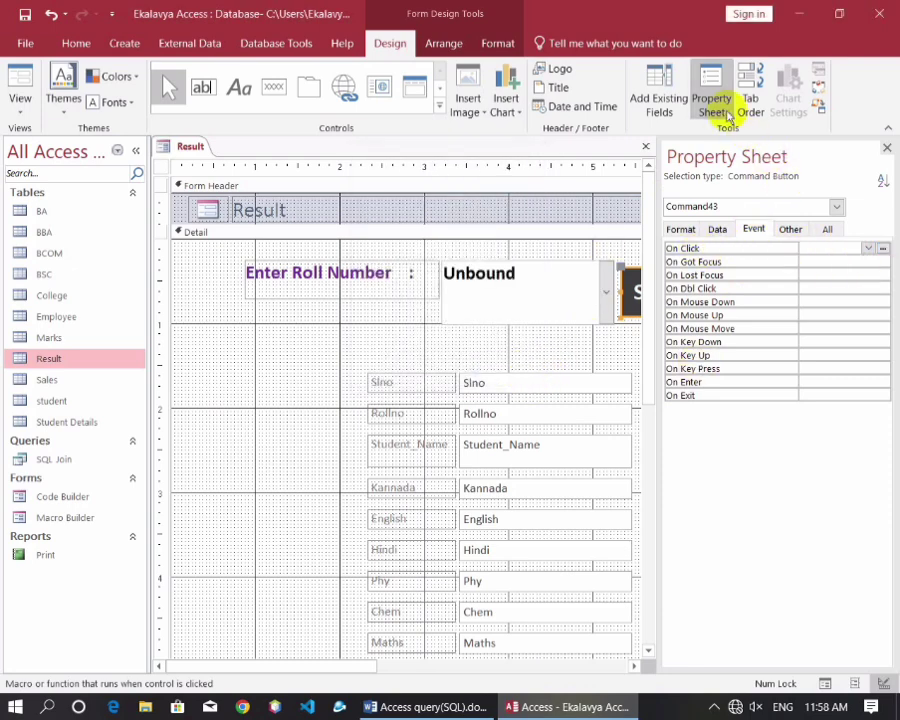
{"action": "left_click", "coordinate": [757, 229]}
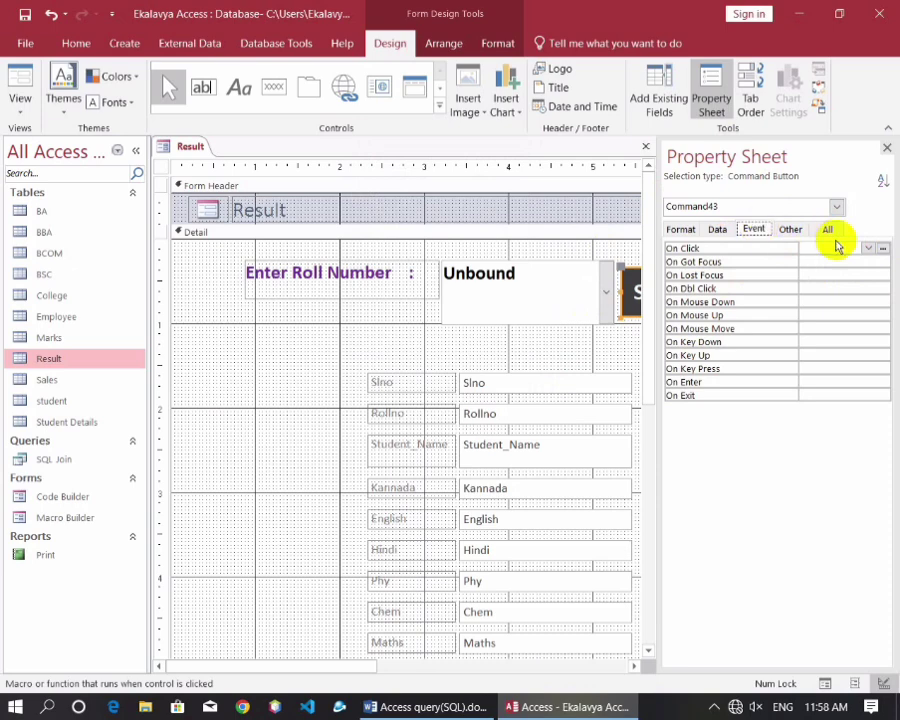
Create an On Click event procedure for the Search button using the Code Builder
{"action": "left_click", "coordinate": [884, 248]}
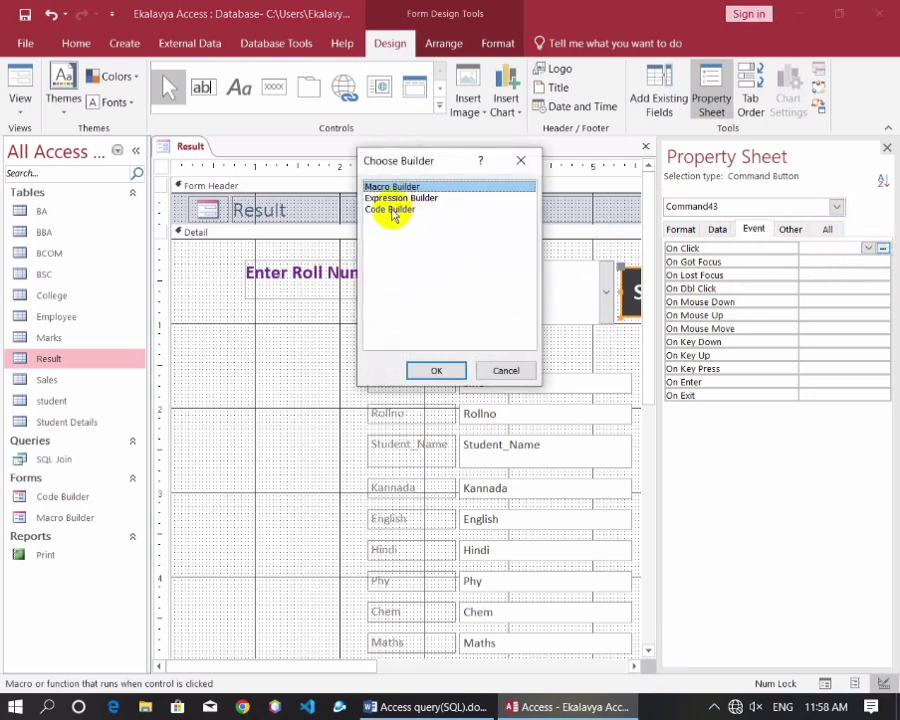
{"action": "left_click", "coordinate": [392, 211]}
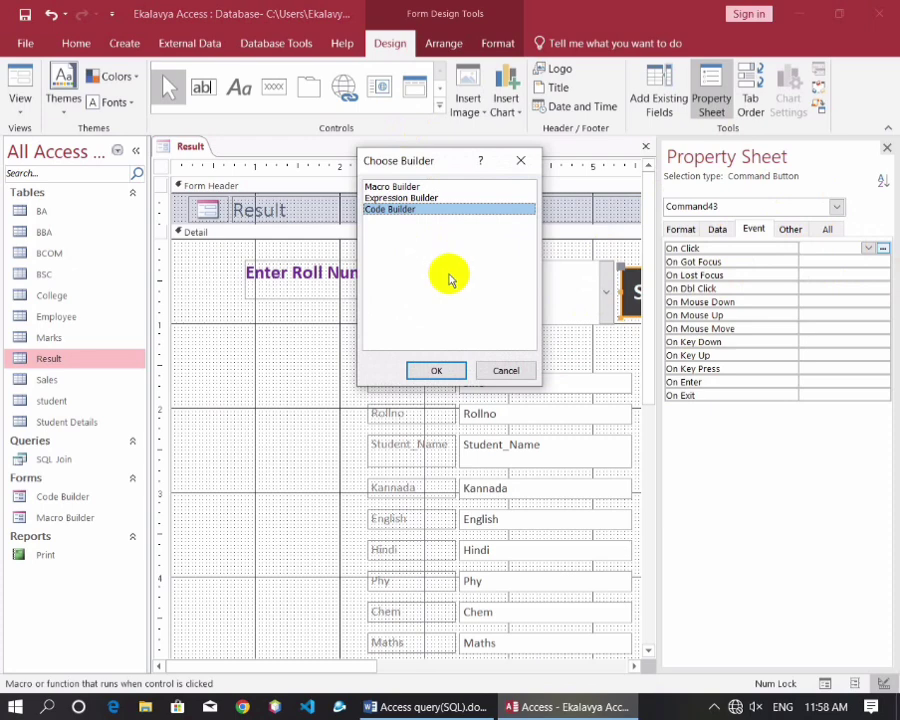
{"action": "left_click", "coordinate": [436, 372]}
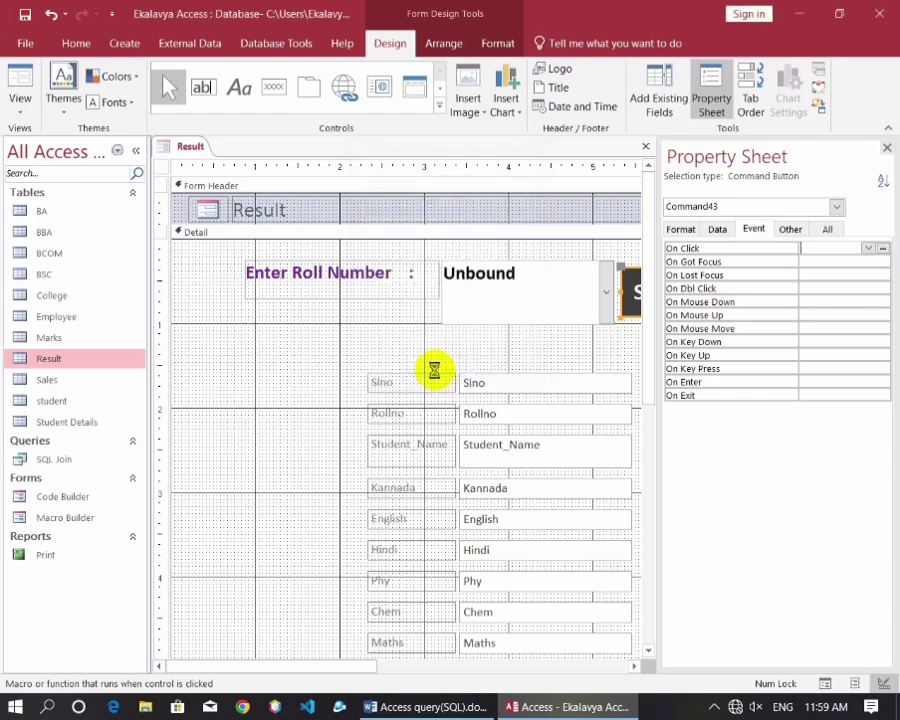
{"action": "left_click_drag", "start_coordinate": [560, 303], "coordinate": [480, 286]}
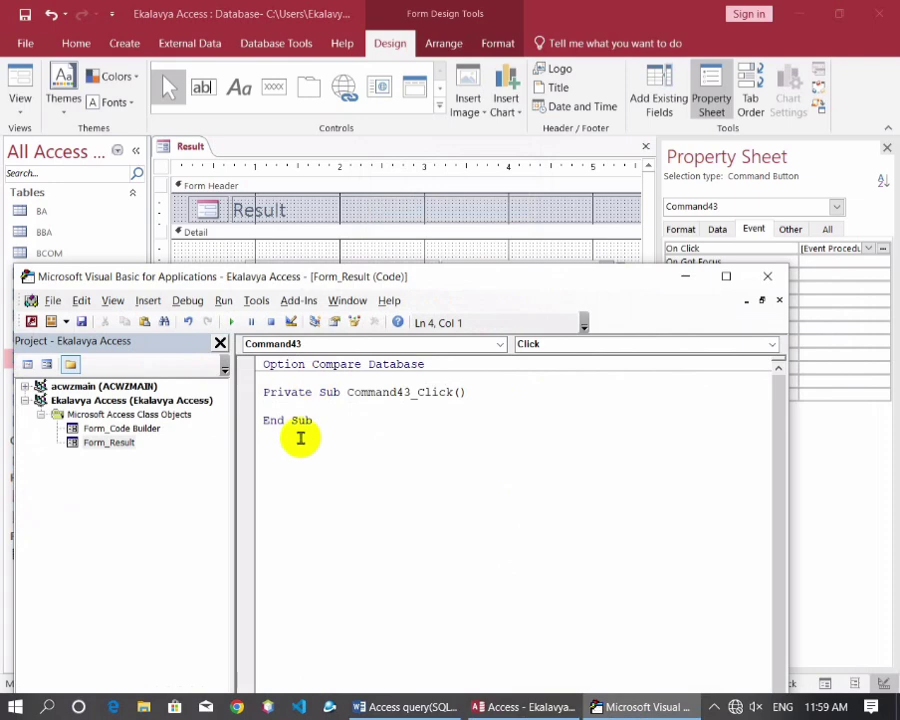
{"action": "left_click_drag", "start_coordinate": [450, 287], "coordinate": [493, 362]}
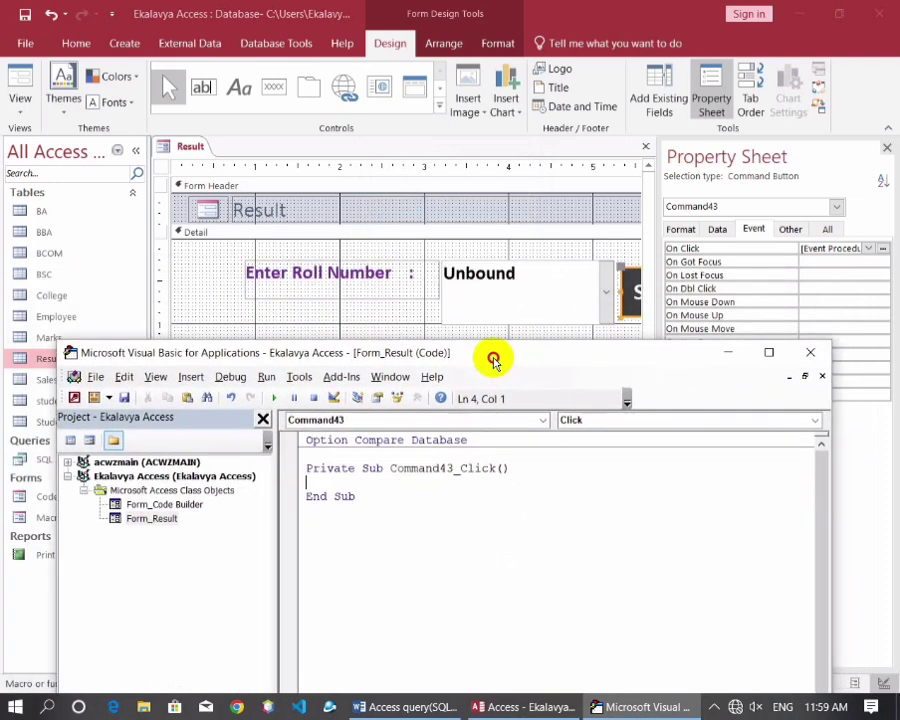
Declare a variable named search as String in the button's click procedure
{"action": "type", "text": "Dim search"}
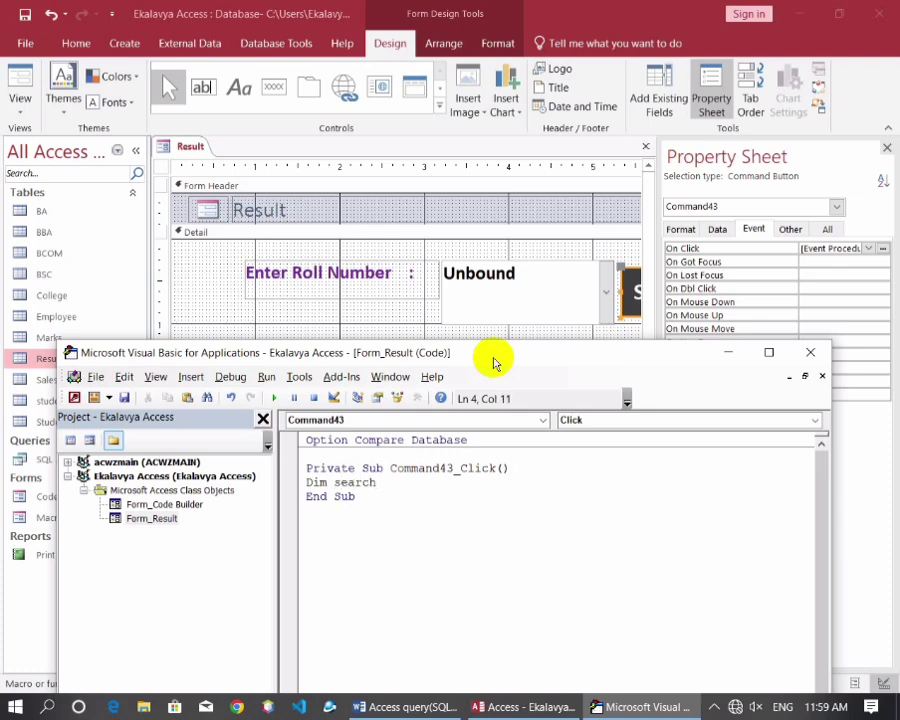
{"action": "type", "text": " as "}
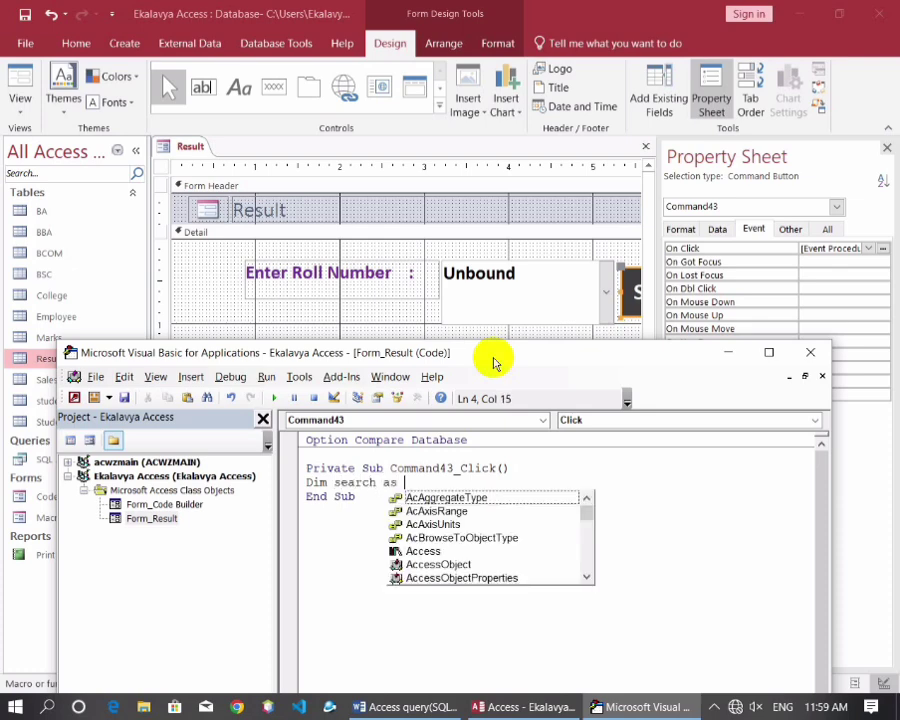
{"action": "type", "text": "str"}
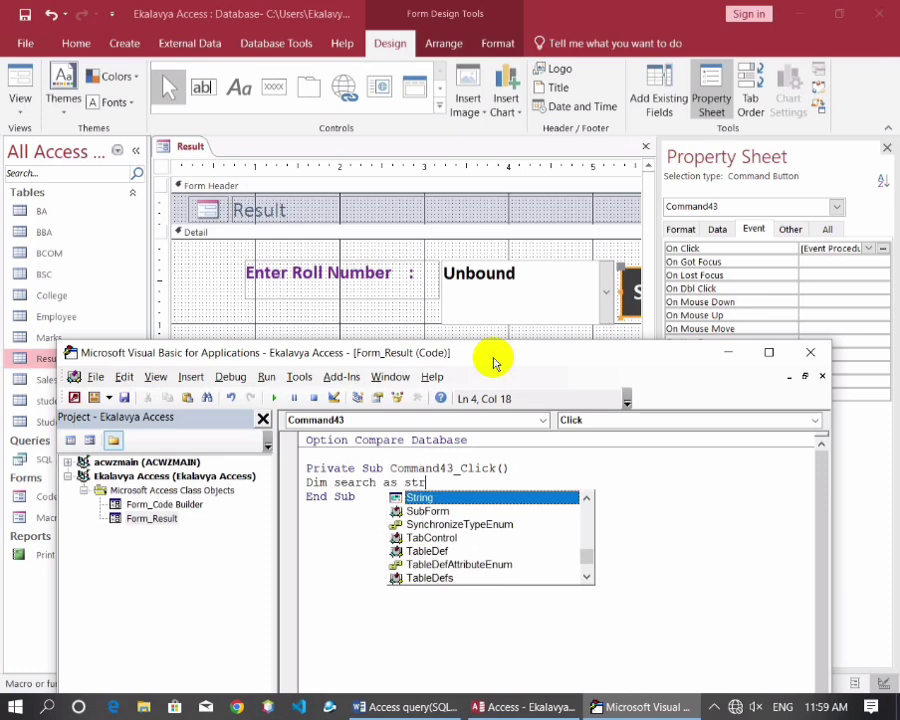
{"action": "type", "text": "ing"}
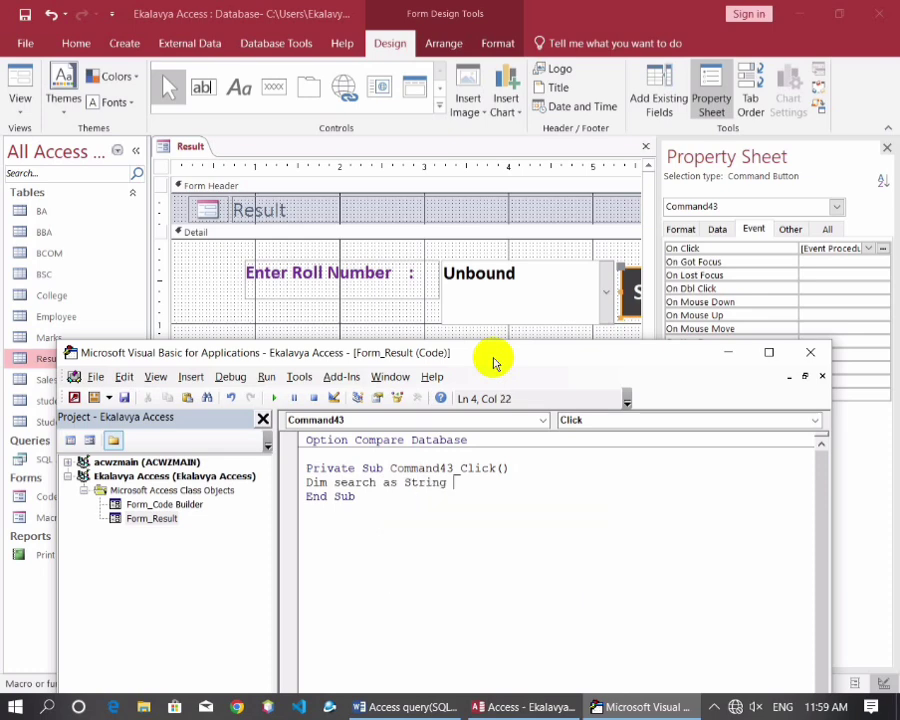
{"action": "key", "text": "Return"}
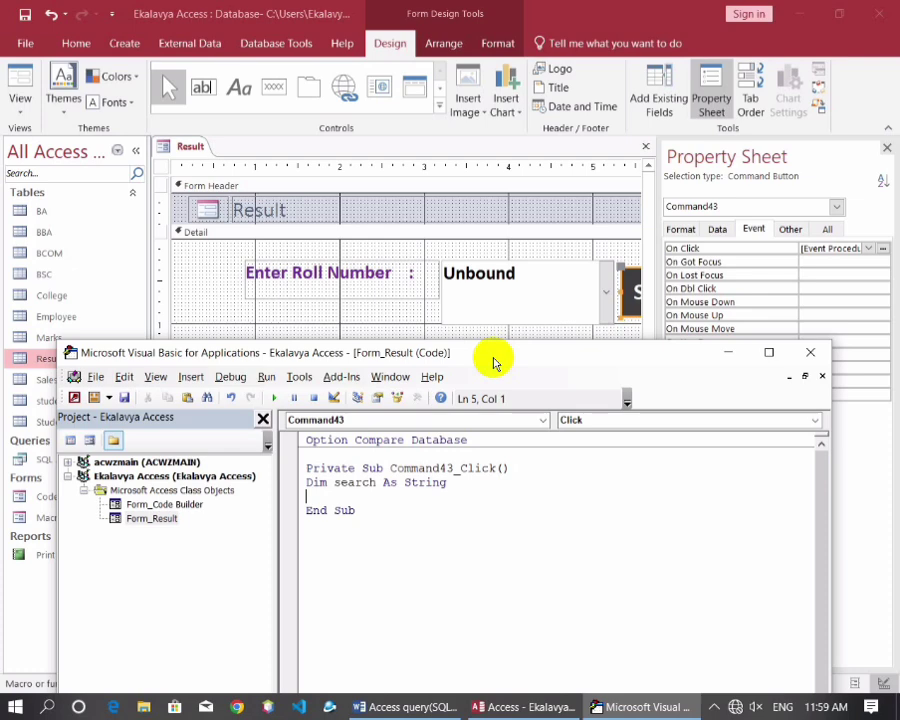
Add a line assigning search the roll number filter "[Rollno]=" & Me.Rollno
{"action": "type", "text": "search=\"["}
{"action": "left_click_drag", "start_coordinate": [482, 354], "coordinate": [506, 471]}
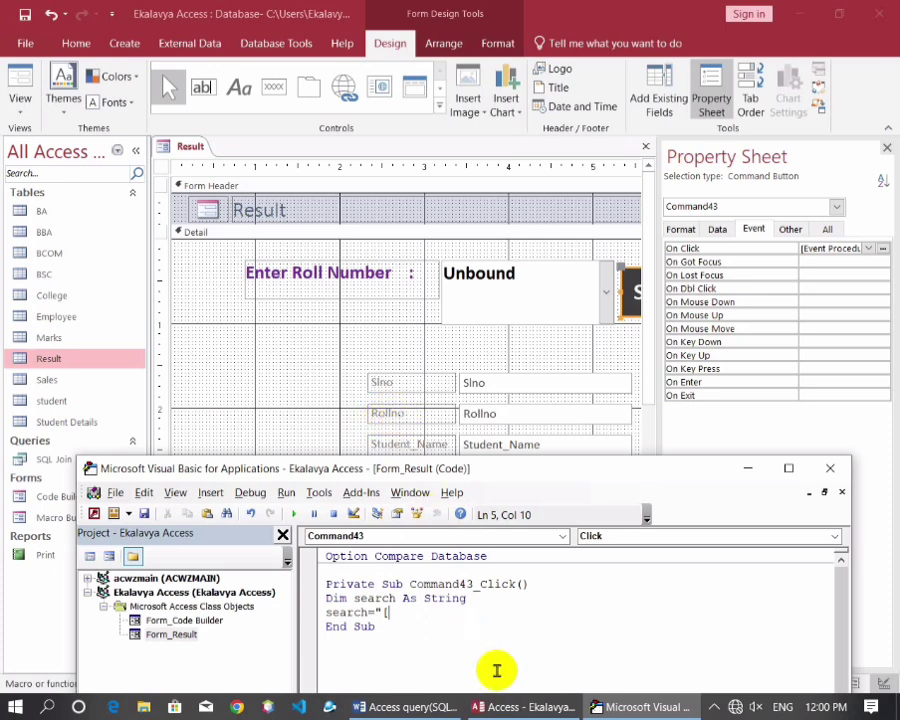
{"action": "type", "text": "Rollno]=\""}
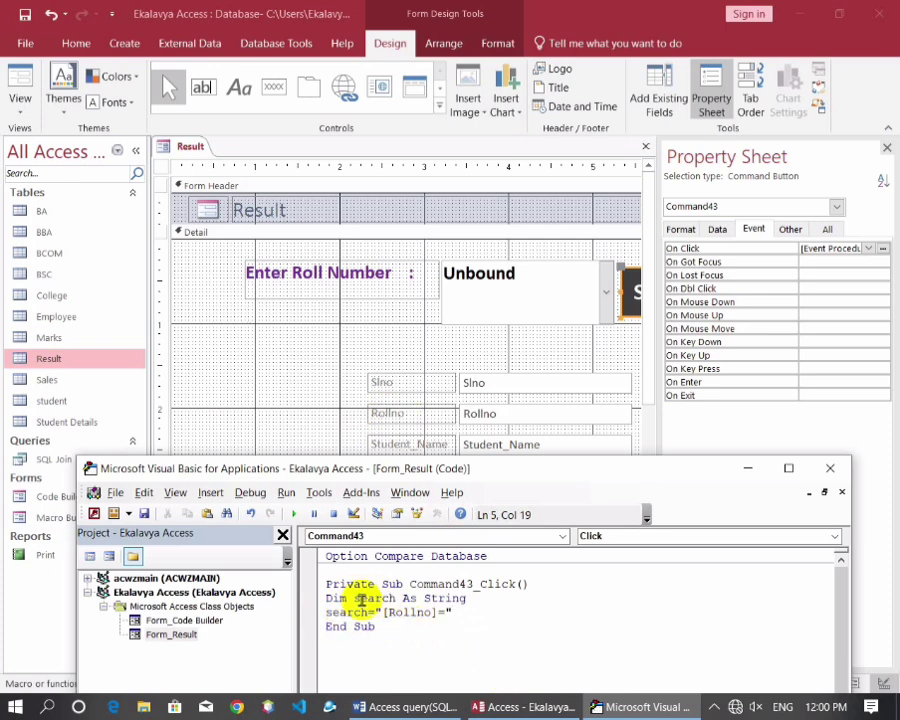
{"action": "left_click_drag", "start_coordinate": [613, 492], "coordinate": [596, 414]}
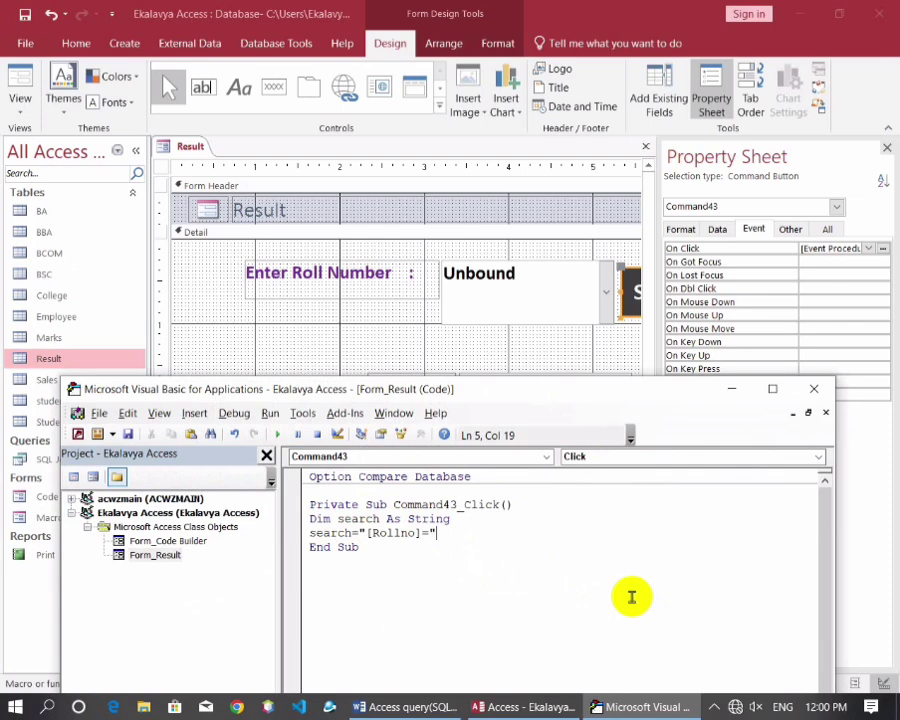
{"action": "type", "text": "&me."}
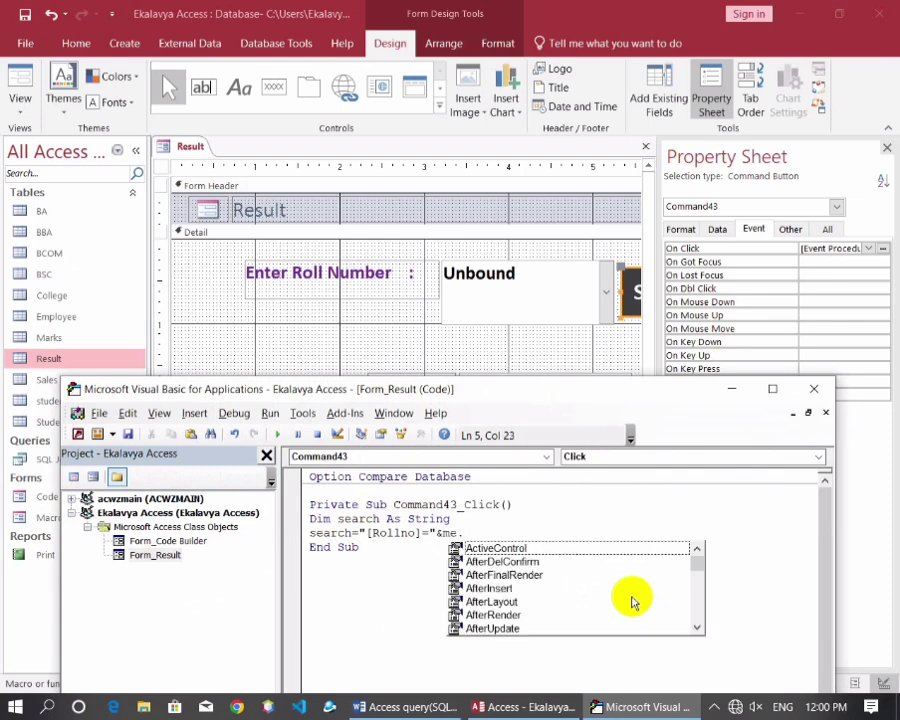
{"action": "type", "text": "rol"}
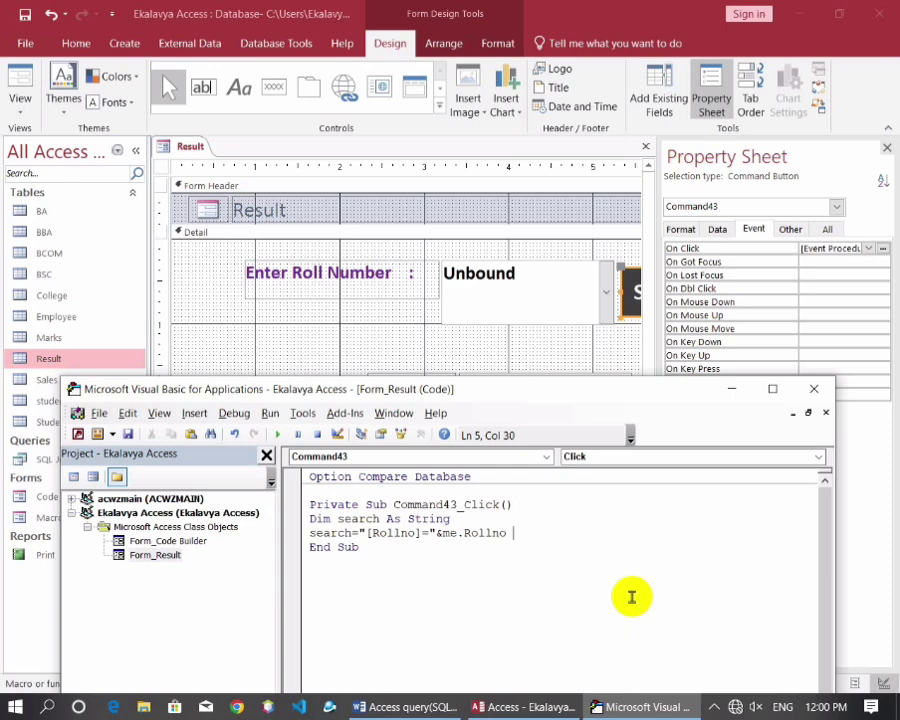
{"action": "key", "text": "BackSpace"}
{"action": "key", "text": "Return"}
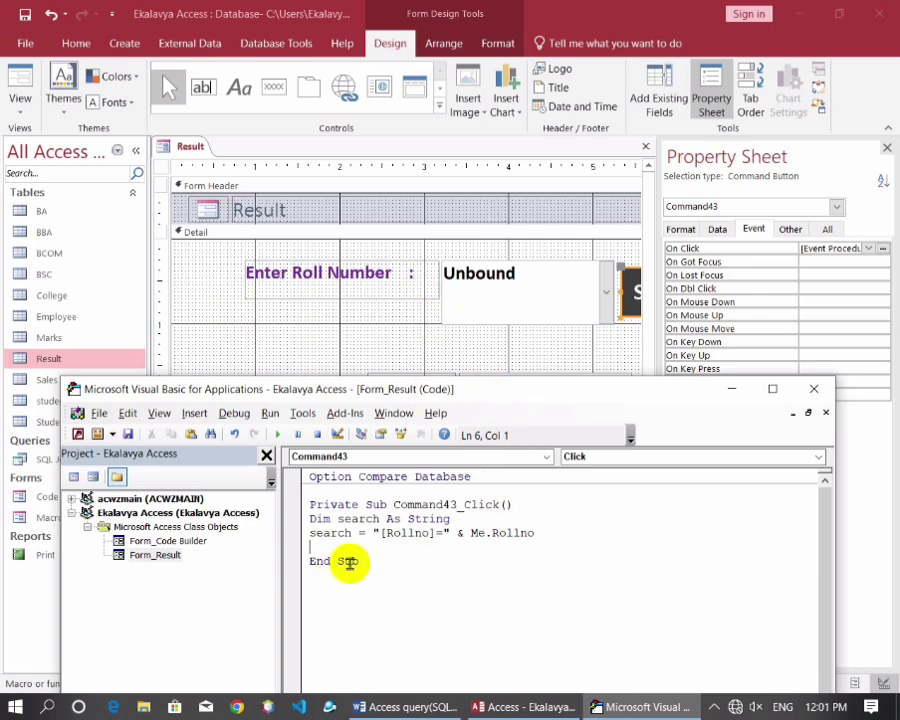
Add the statement DoCmd.OpenReport "print", acViewPreview, , search to open the filtered report in preview
{"action": "type", "text": "d"}
{"action": "left_click_drag", "start_coordinate": [499, 392], "coordinate": [585, 355]}
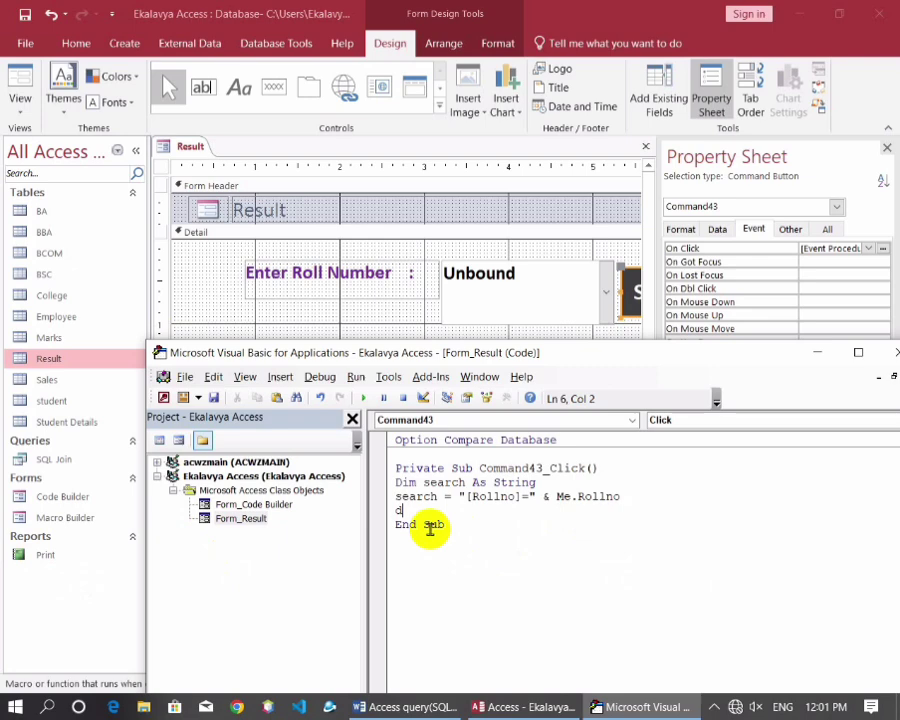
{"action": "type", "text": "ocmd.openre"}
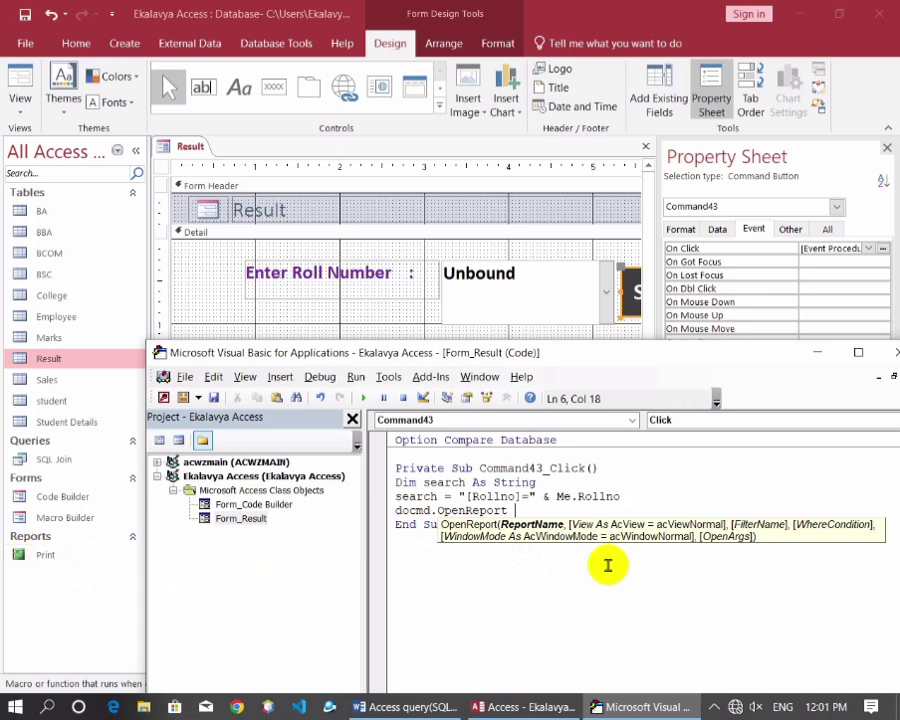
{"action": "type", "text": "\"print\""}
{"action": "type", "text": ","}
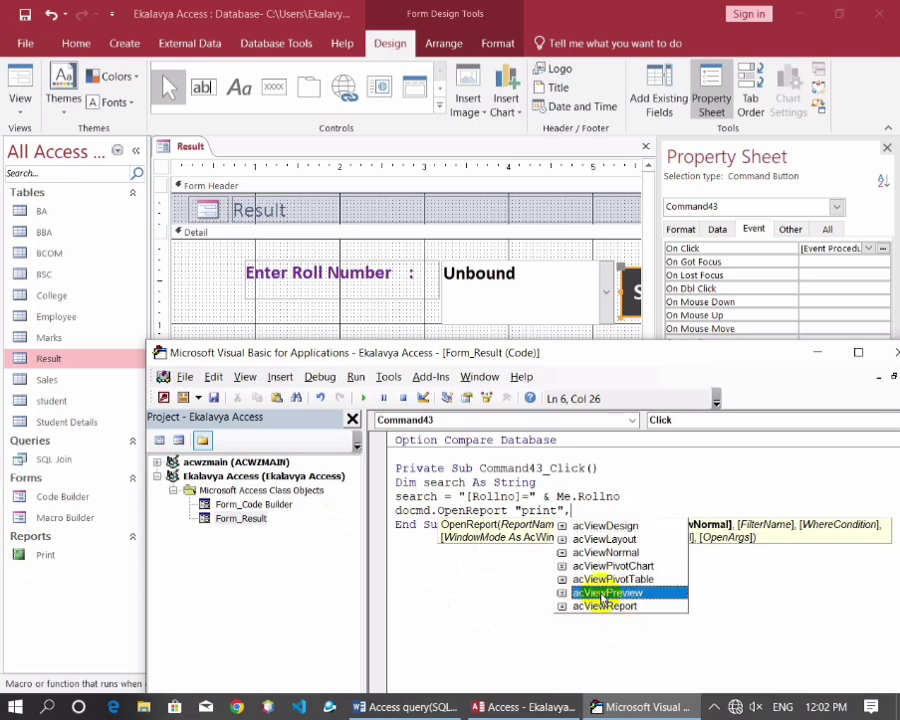
{"action": "left_click", "coordinate": [593, 598]}
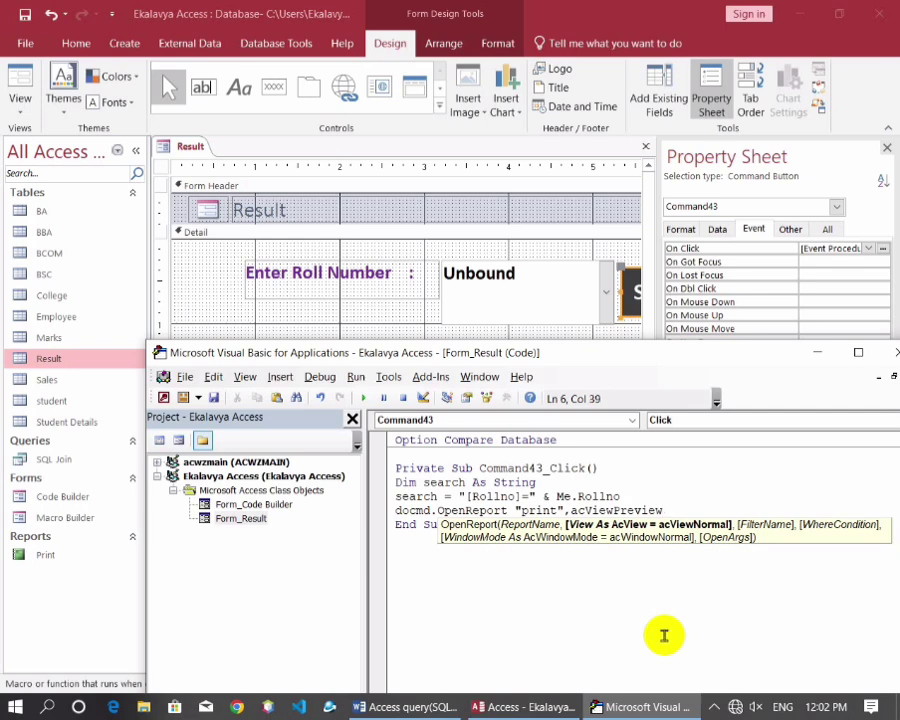
{"action": "type", "text": ","}
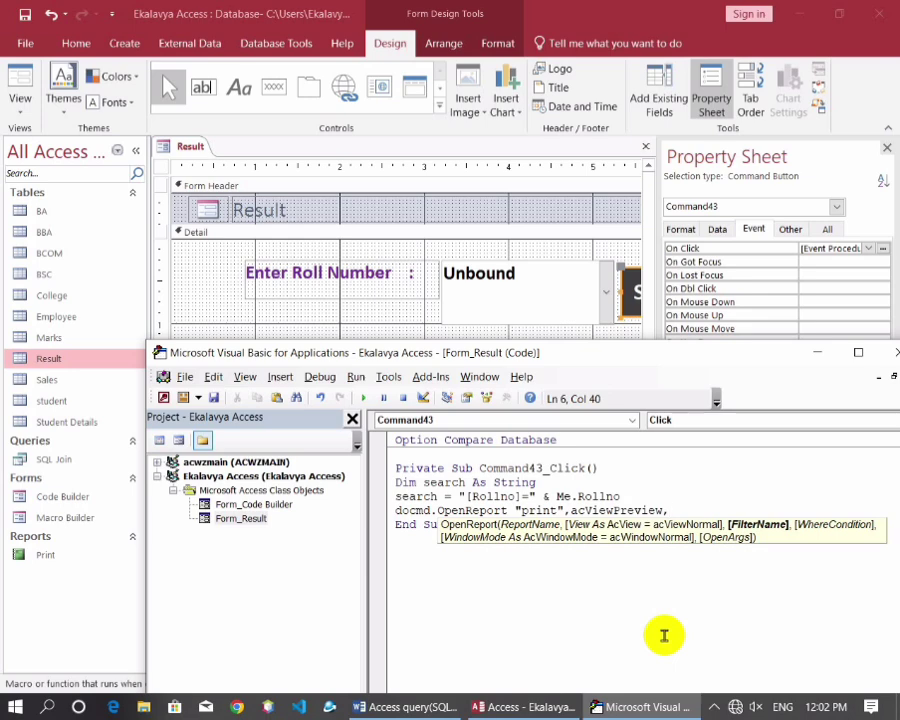
{"action": "type", "text": ","}
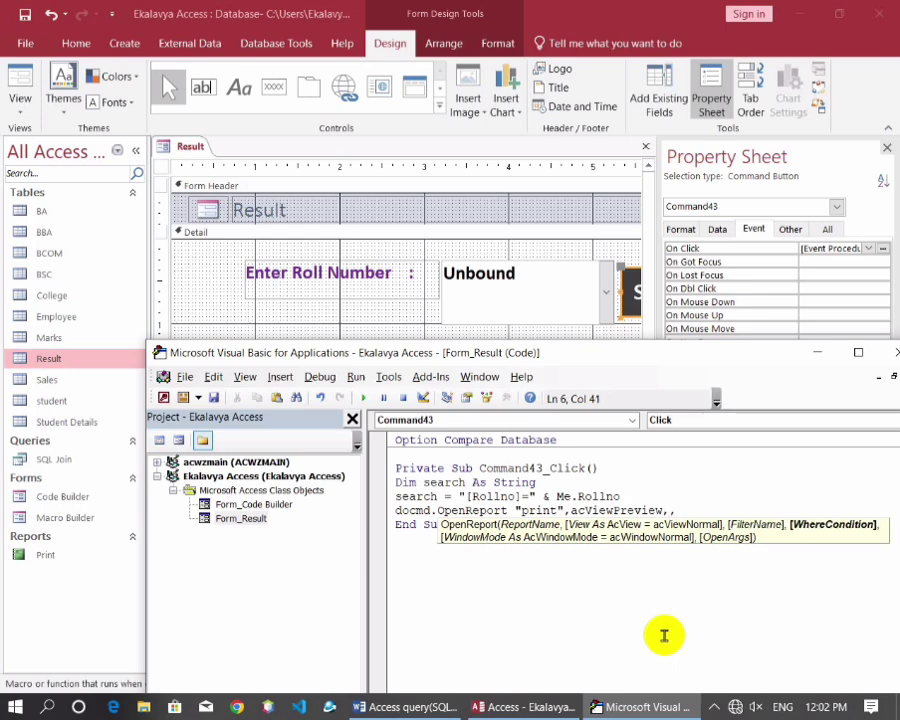
{"action": "type", "text": "search"}
{"action": "left_click", "coordinate": [640, 618]}
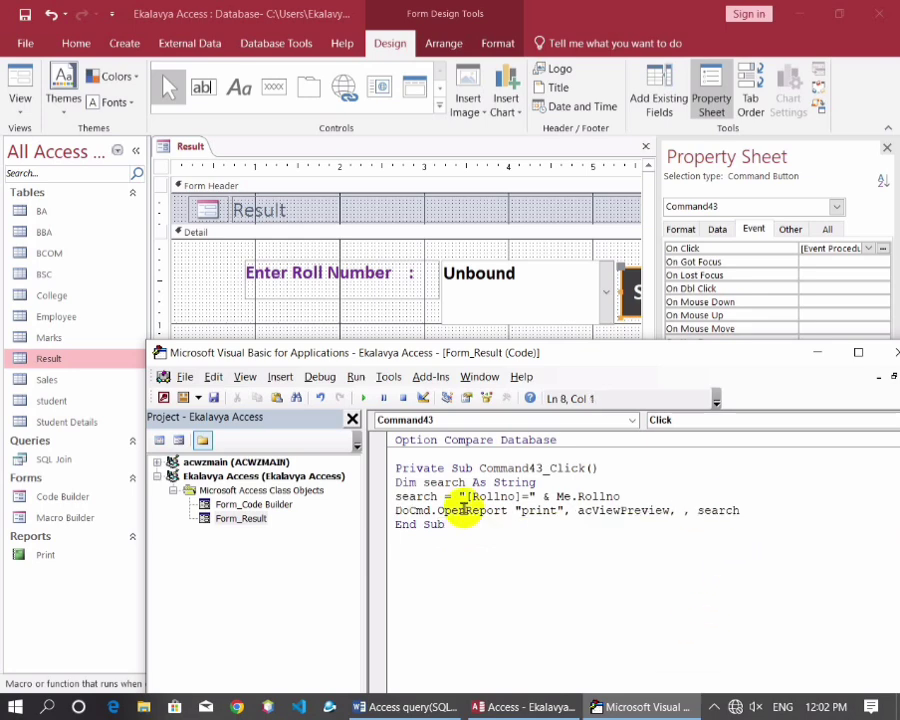
{"action": "left_click_drag", "start_coordinate": [466, 482], "coordinate": [416, 481]}
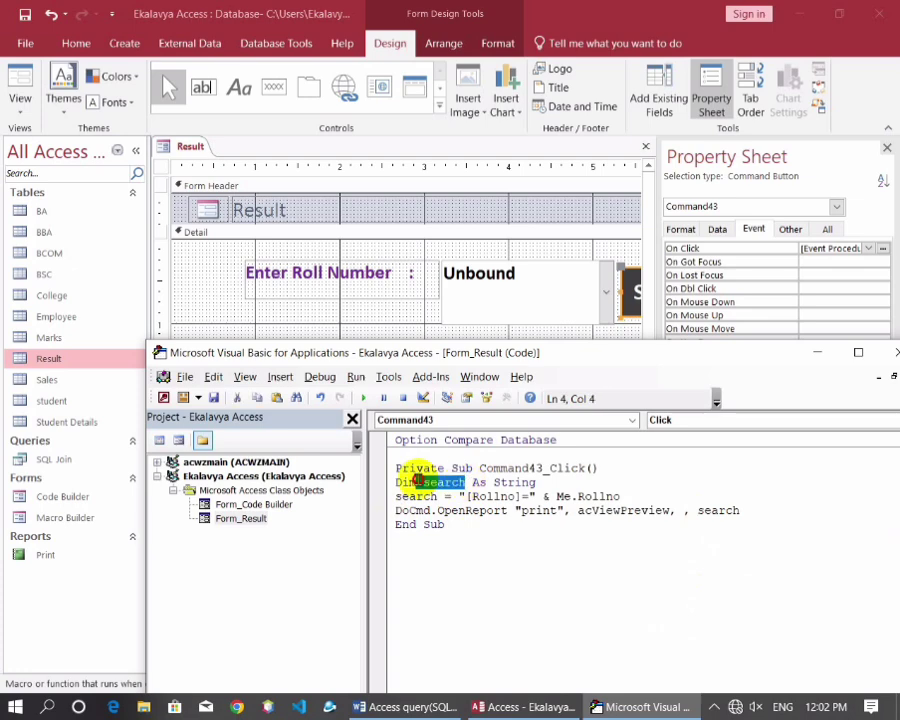
{"action": "left_click", "coordinate": [398, 496]}
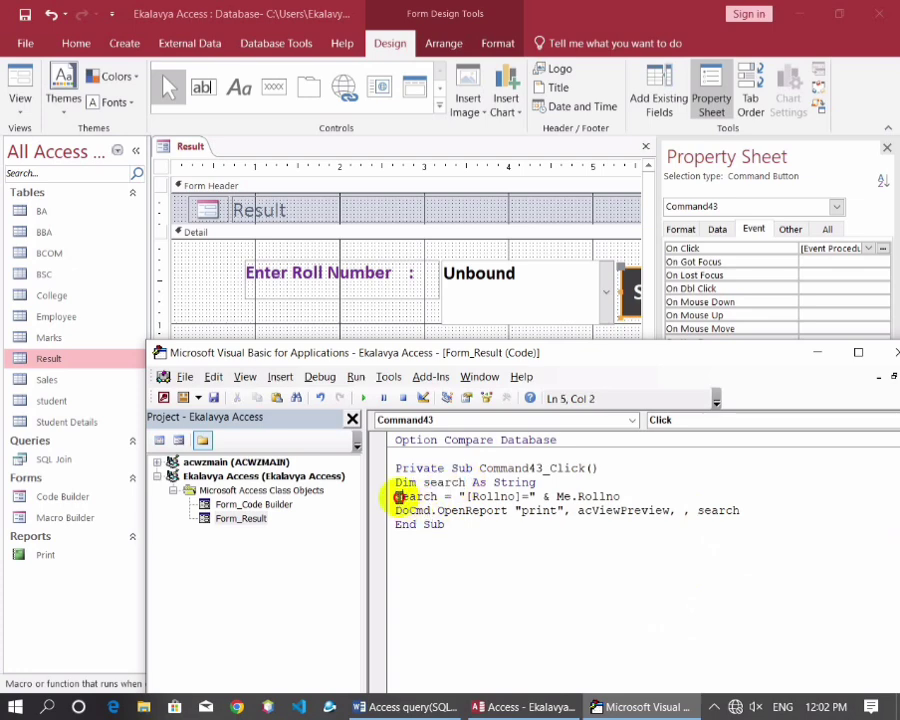
{"action": "double_click", "coordinate": [398, 496]}
{"action": "left_click_drag", "start_coordinate": [874, 502], "coordinate": [698, 510]}
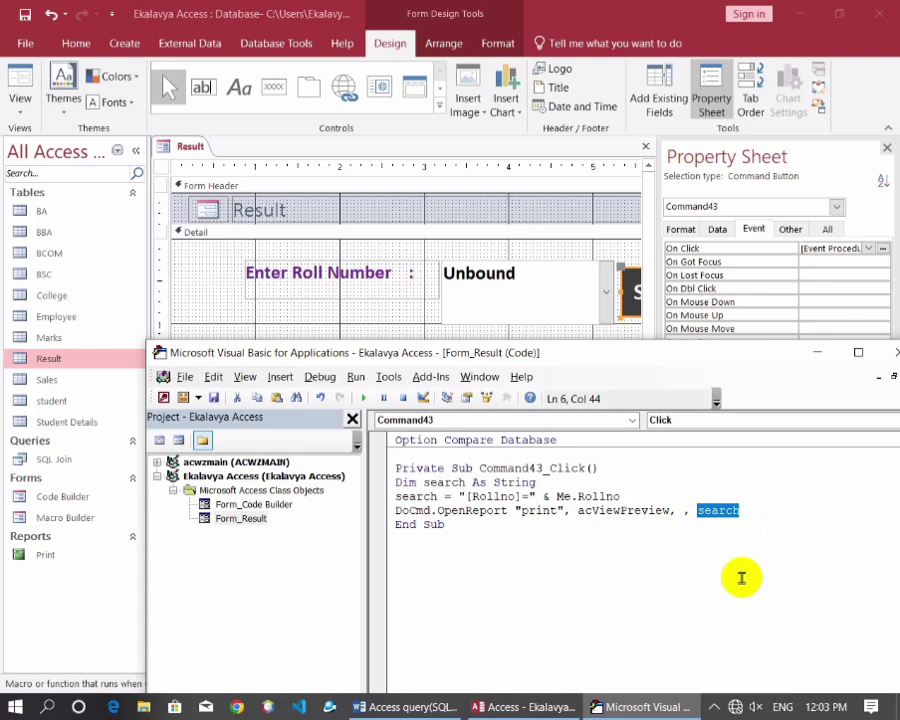
{"action": "left_click_drag", "start_coordinate": [640, 356], "coordinate": [523, 278]}
{"action": "left_click", "coordinate": [622, 426]}
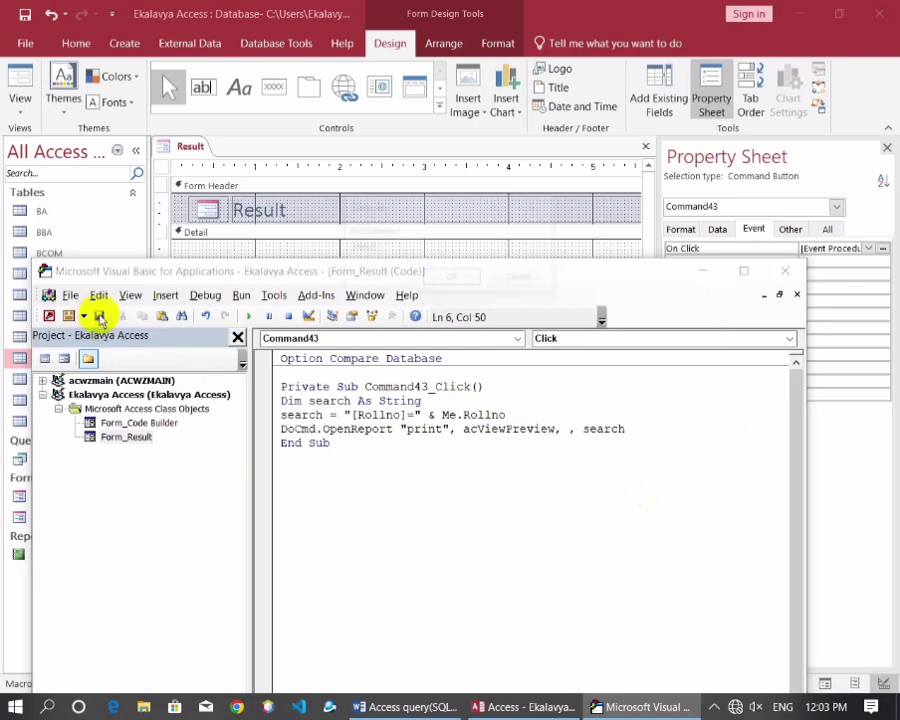
Save the form under the name Search, and close the code editor and the property sheet
{"action": "left_click", "coordinate": [99, 317]}
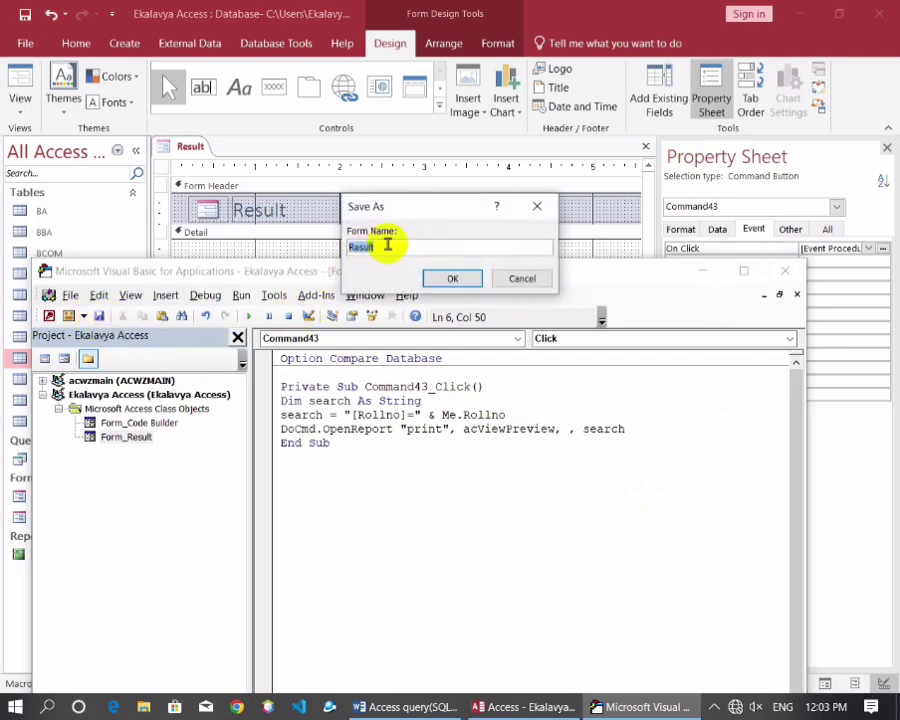
{"action": "type", "text": "Search"}
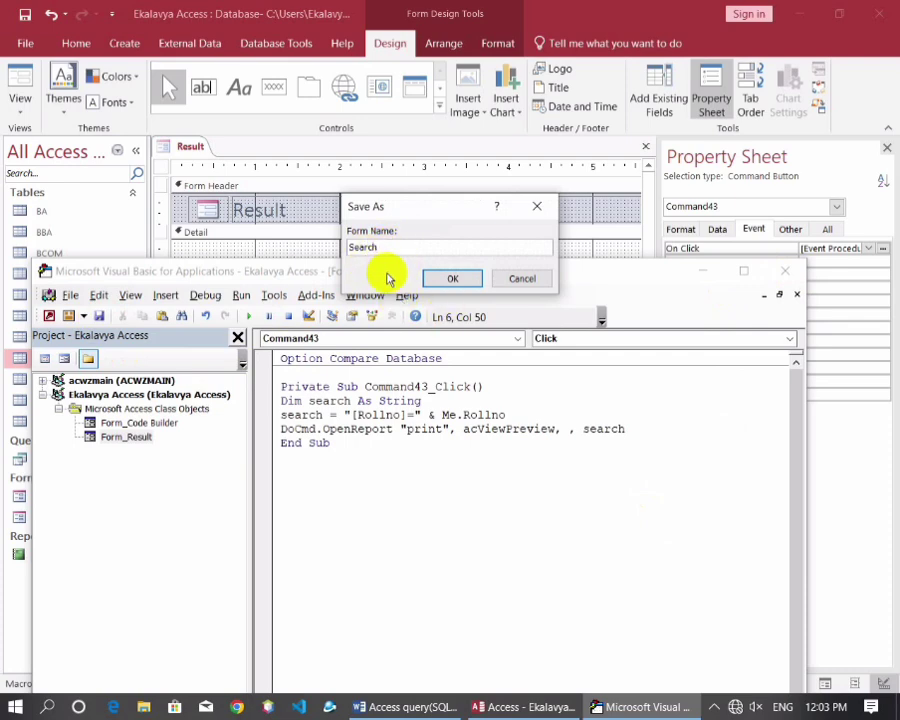
{"action": "left_click", "coordinate": [452, 279]}
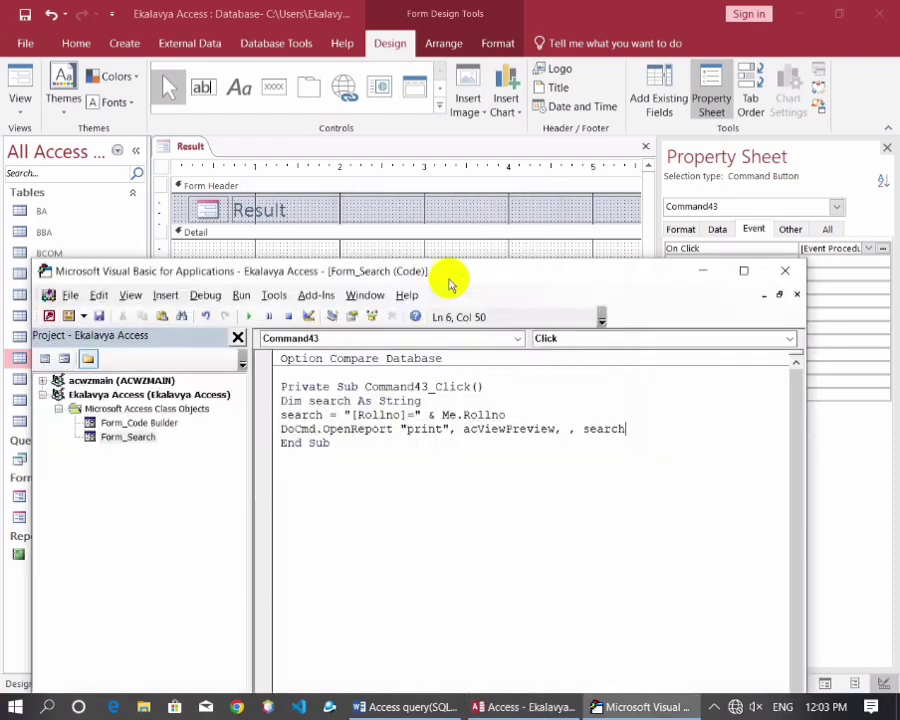
{"action": "left_click", "coordinate": [791, 272]}
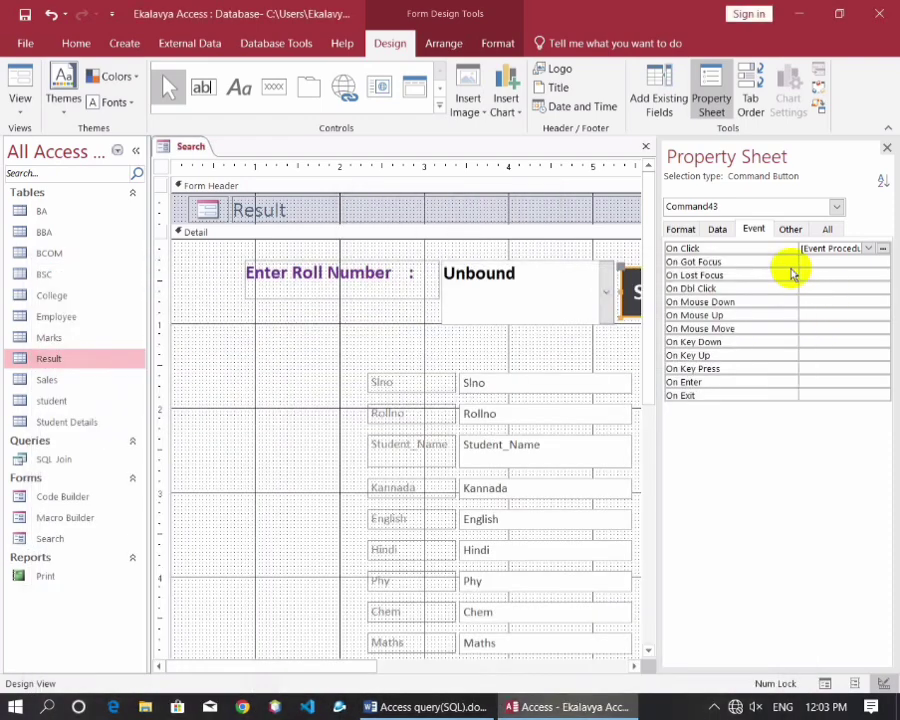
{"action": "left_click", "coordinate": [886, 147]}
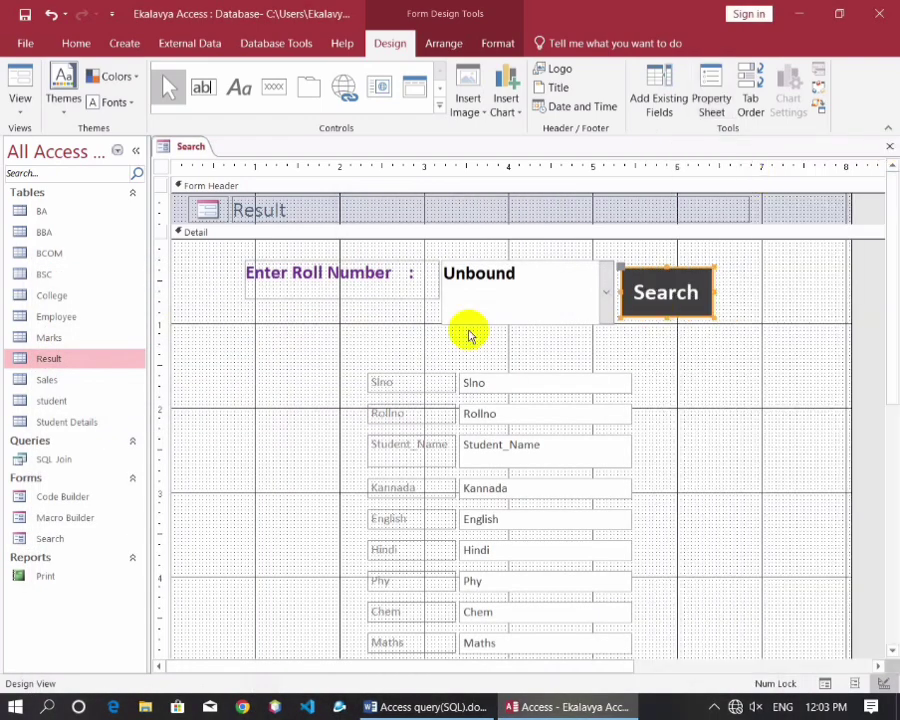
Delete all the result fields and their labels, from Slno through Grade, from the form's Detail section
{"action": "scroll", "coordinate": [541, 487], "scroll_direction": "down", "scroll_amount": 4}
{"action": "scroll", "coordinate": [508, 388], "scroll_direction": "up", "scroll_amount": 2}
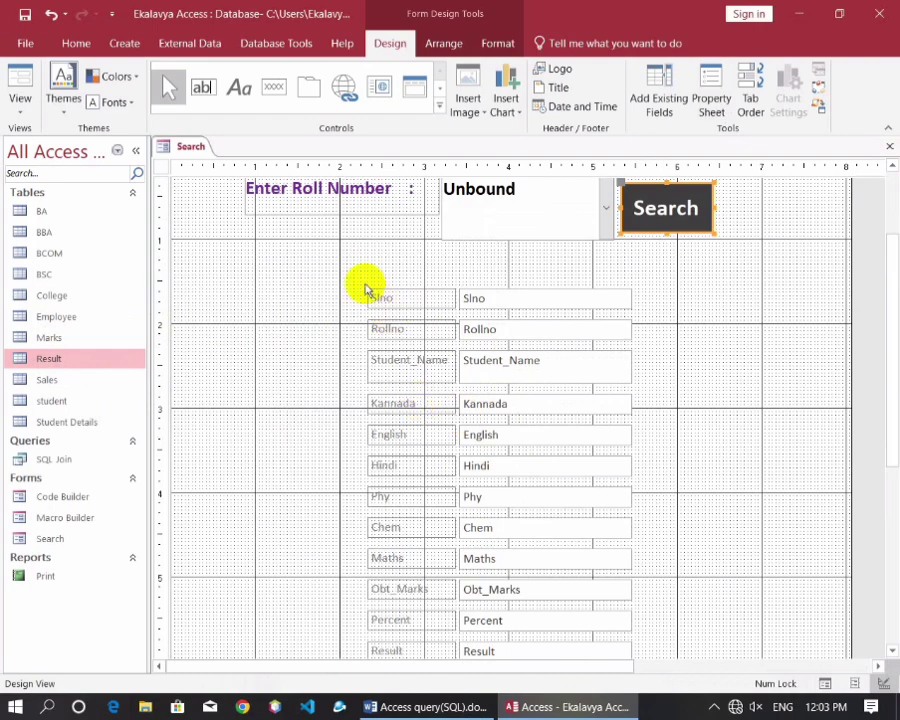
{"action": "left_click_drag", "start_coordinate": [360, 274], "coordinate": [580, 659]}
{"action": "scroll", "coordinate": [576, 540], "scroll_direction": "down", "scroll_amount": 5}
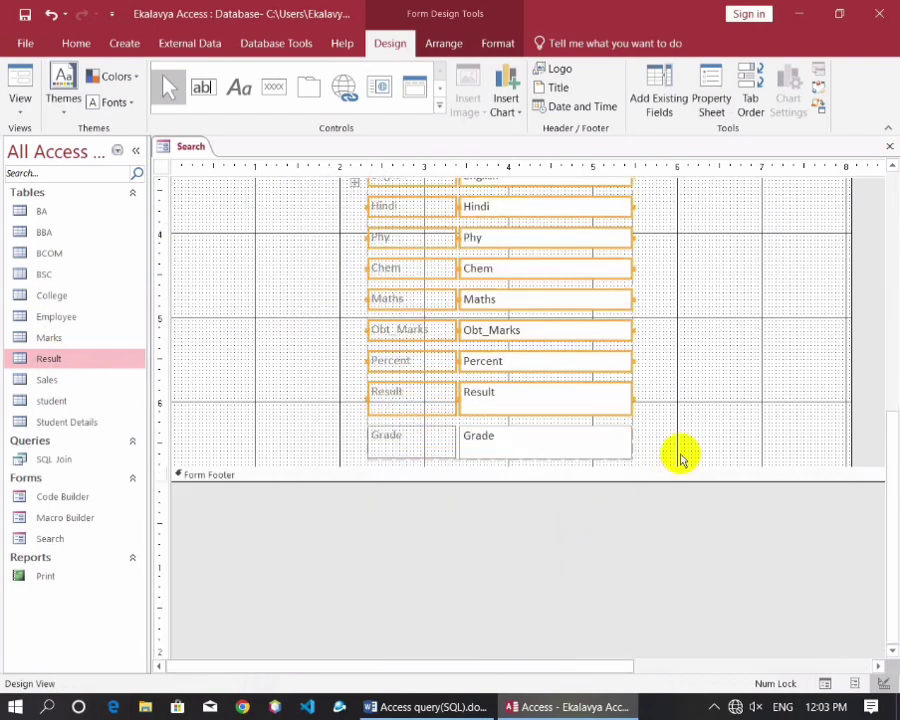
{"action": "left_click_drag", "start_coordinate": [679, 447], "coordinate": [263, 237]}
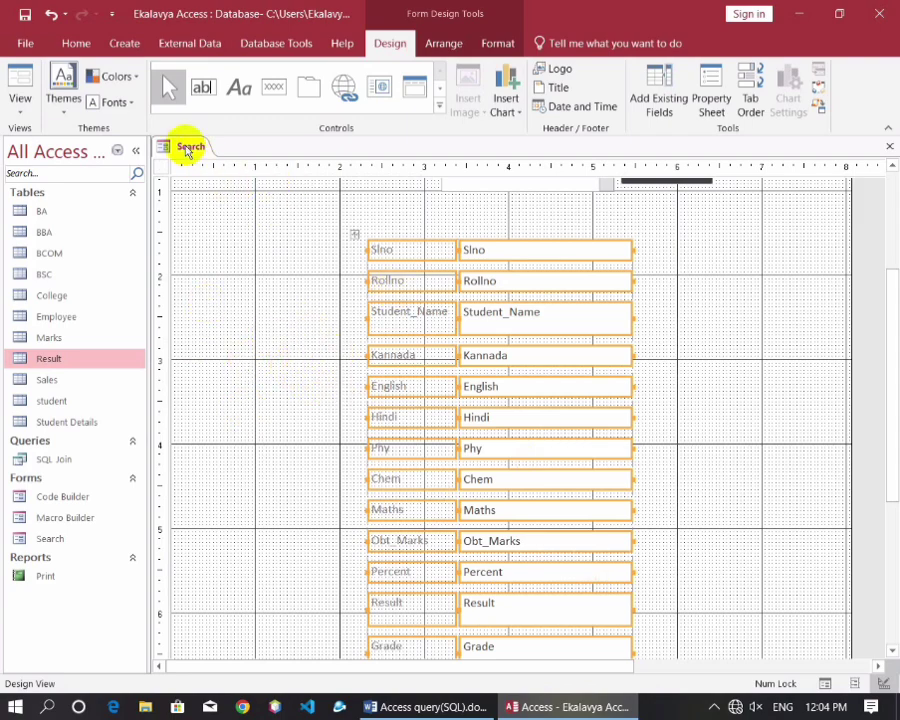
{"action": "scroll", "coordinate": [293, 474], "scroll_direction": "up", "scroll_amount": 3}
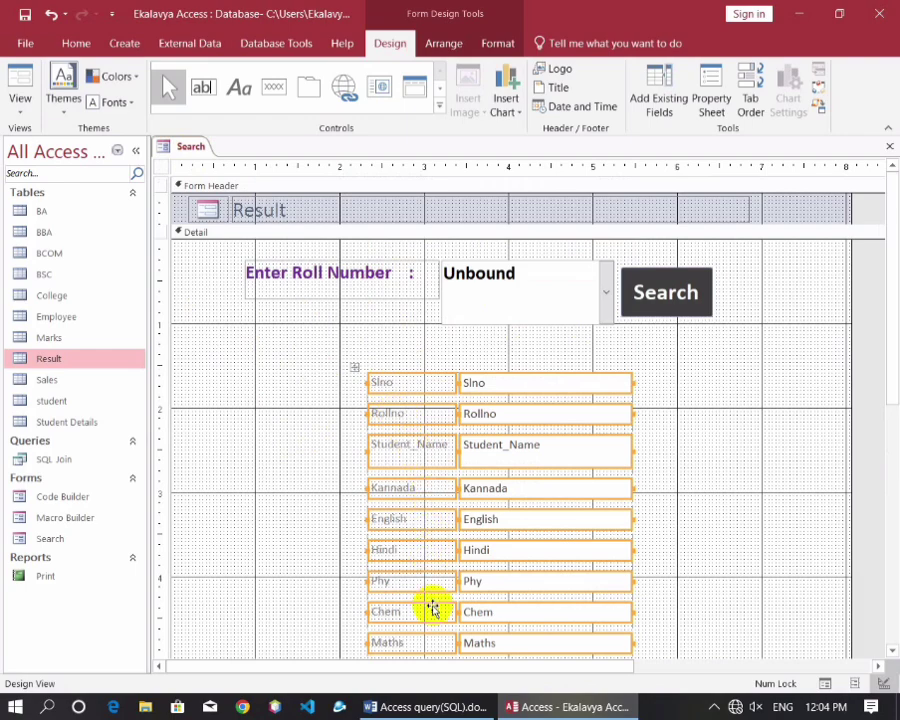
{"action": "key", "text": "Delete"}
Shorten the Detail section to about 1.5 inches so it ends just below the roll number lookup and Search button
{"action": "scroll", "coordinate": [590, 537], "scroll_direction": "down", "scroll_amount": 1}
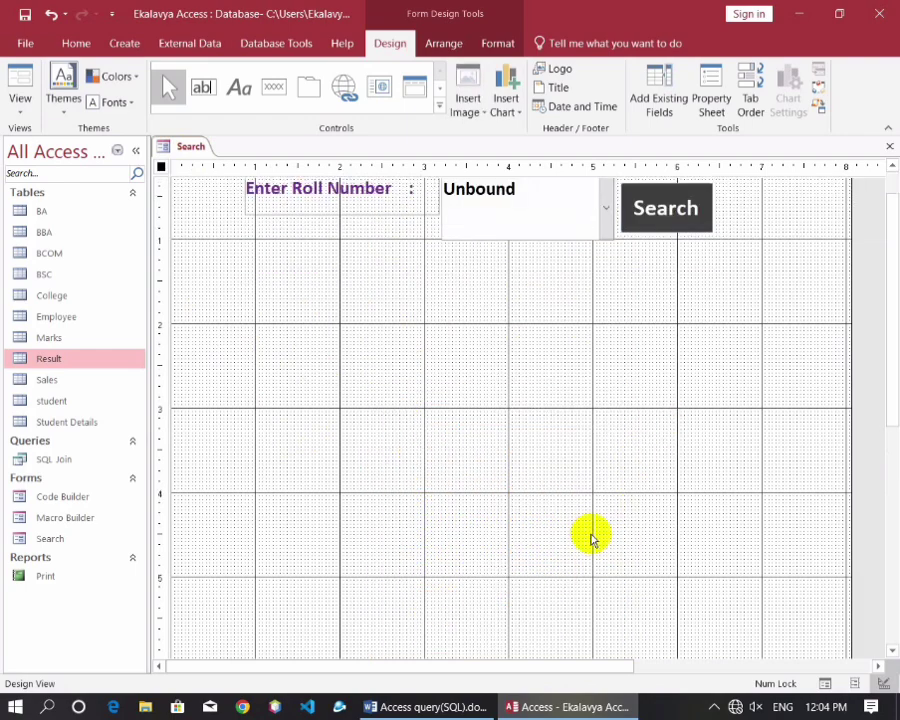
{"action": "scroll", "coordinate": [590, 537], "scroll_direction": "down", "scroll_amount": 4}
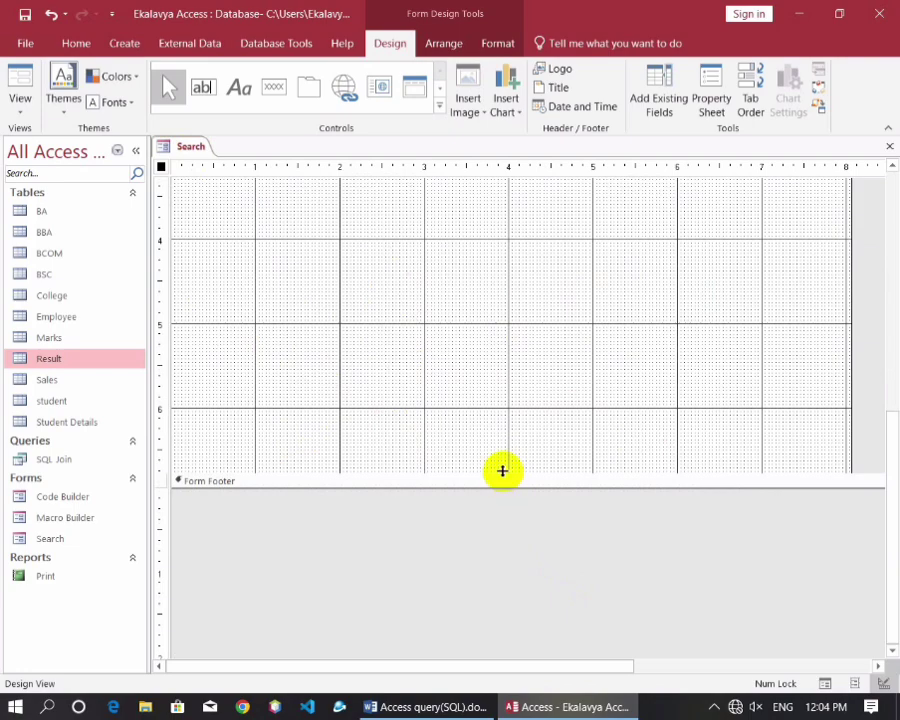
{"action": "left_click_drag", "start_coordinate": [502, 470], "coordinate": [505, 242]}
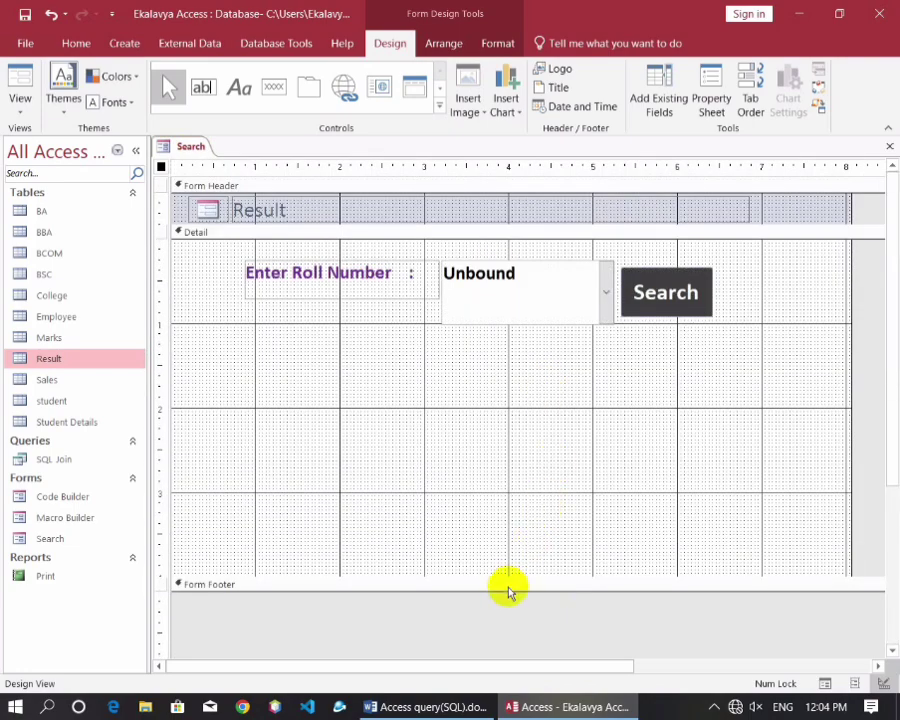
{"action": "left_click_drag", "start_coordinate": [507, 590], "coordinate": [484, 362]}
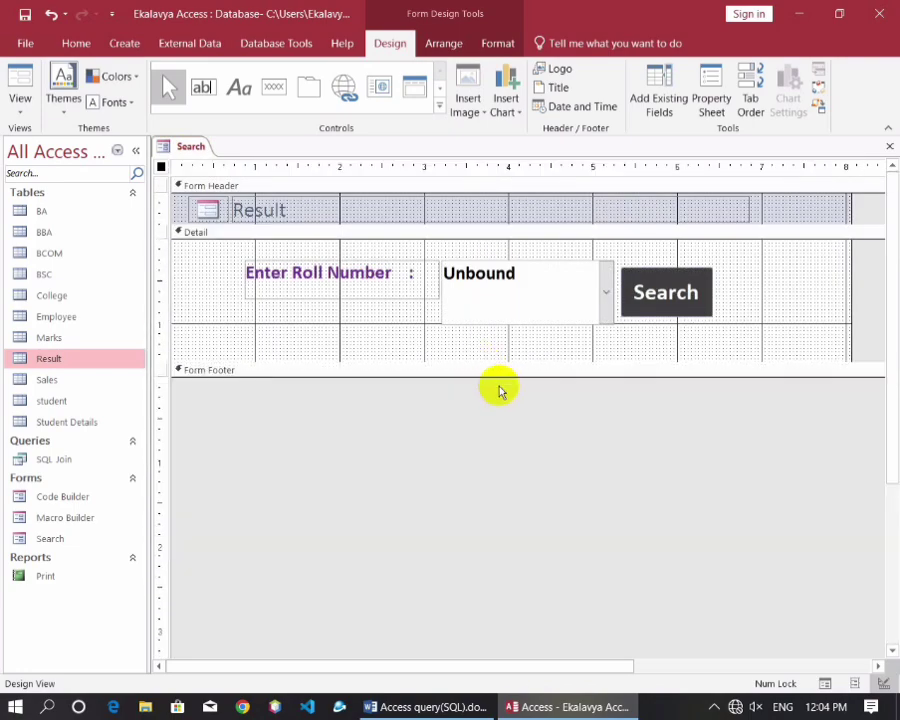
Fill the Detail section's background with a light orange standard color
{"action": "left_click", "coordinate": [442, 335]}
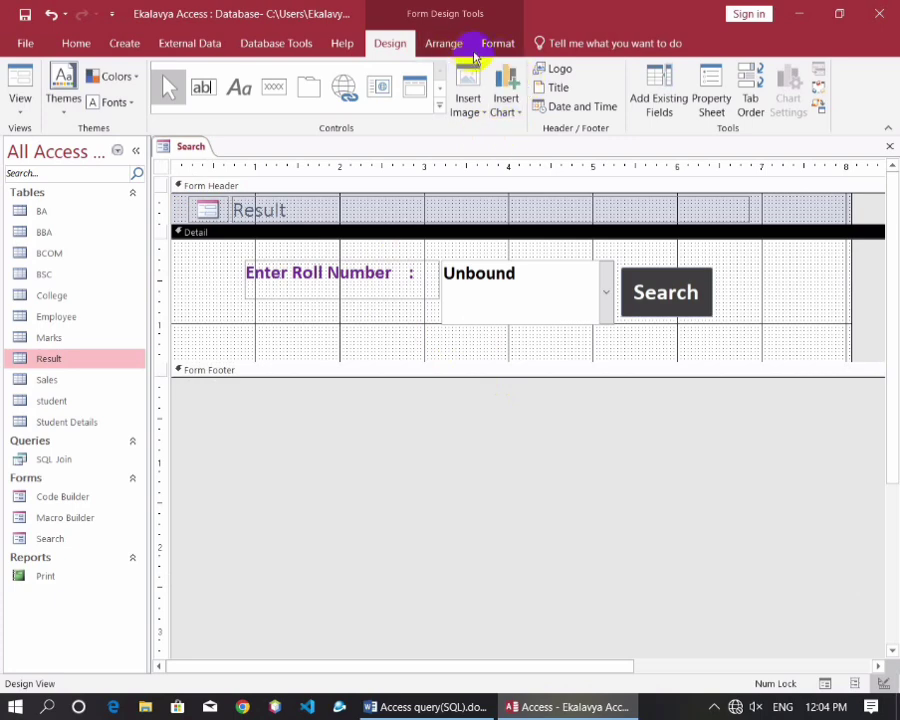
{"action": "left_click", "coordinate": [496, 43]}
{"action": "left_click", "coordinate": [233, 104]}
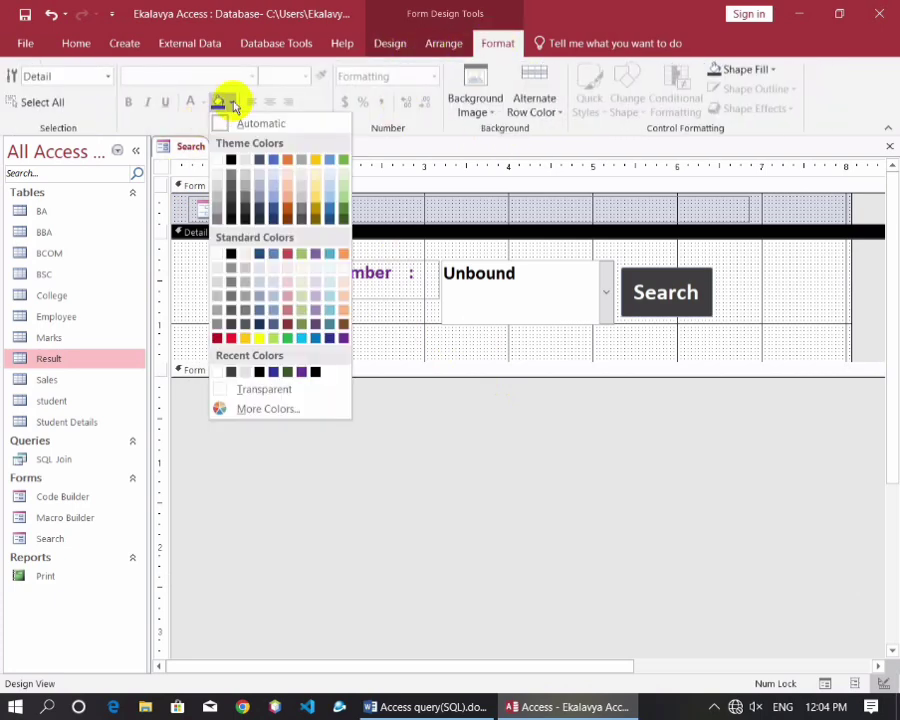
{"action": "left_click", "coordinate": [344, 287]}
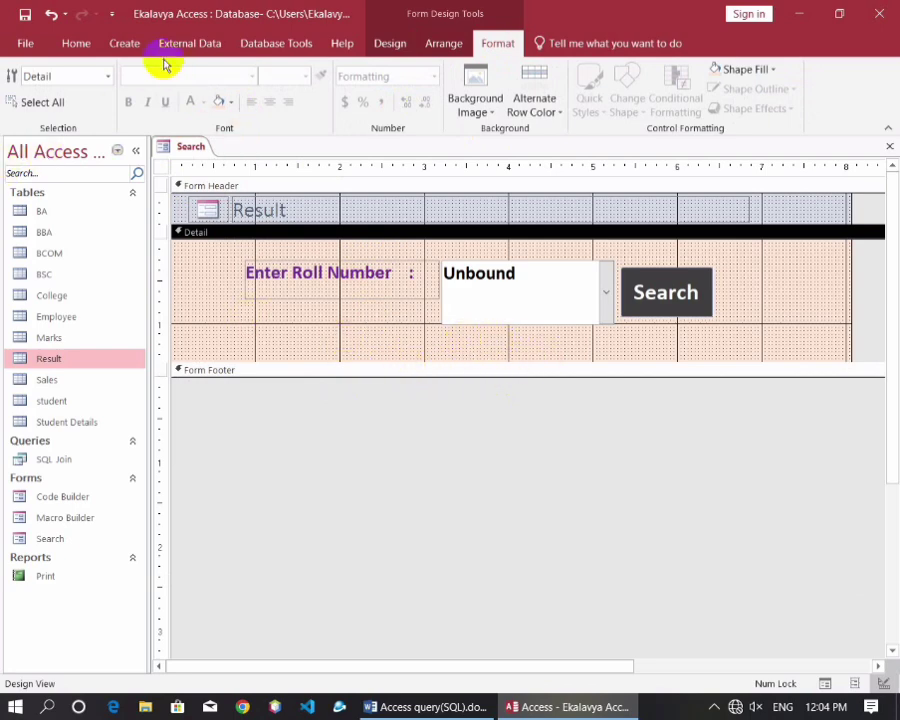
Display the form in Form View, choose roll number 126, and run the search
{"action": "left_click", "coordinate": [389, 46]}
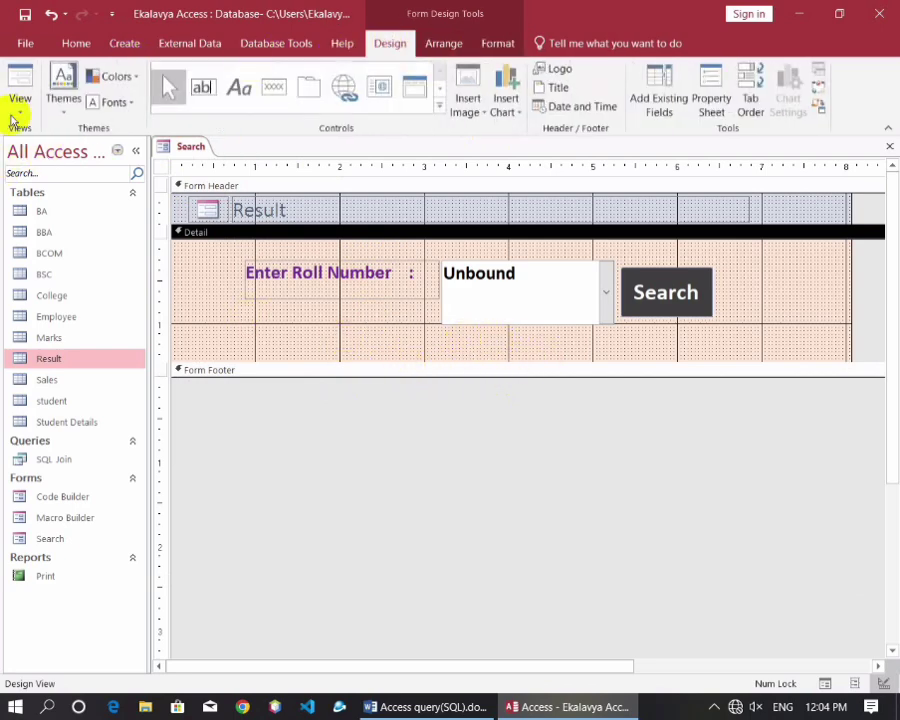
{"action": "left_click", "coordinate": [17, 113]}
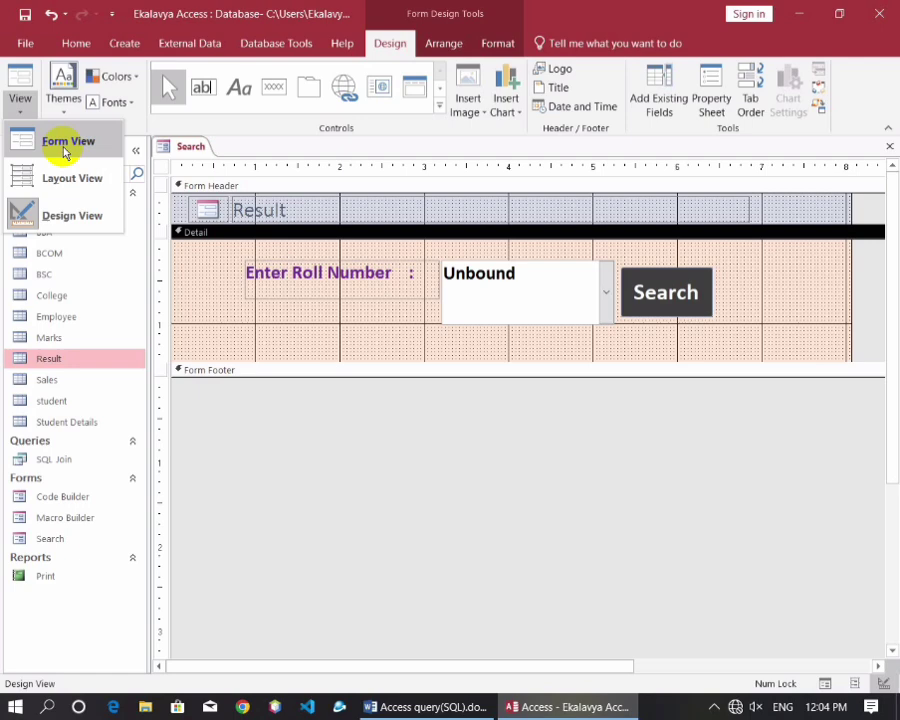
{"action": "left_click", "coordinate": [63, 148]}
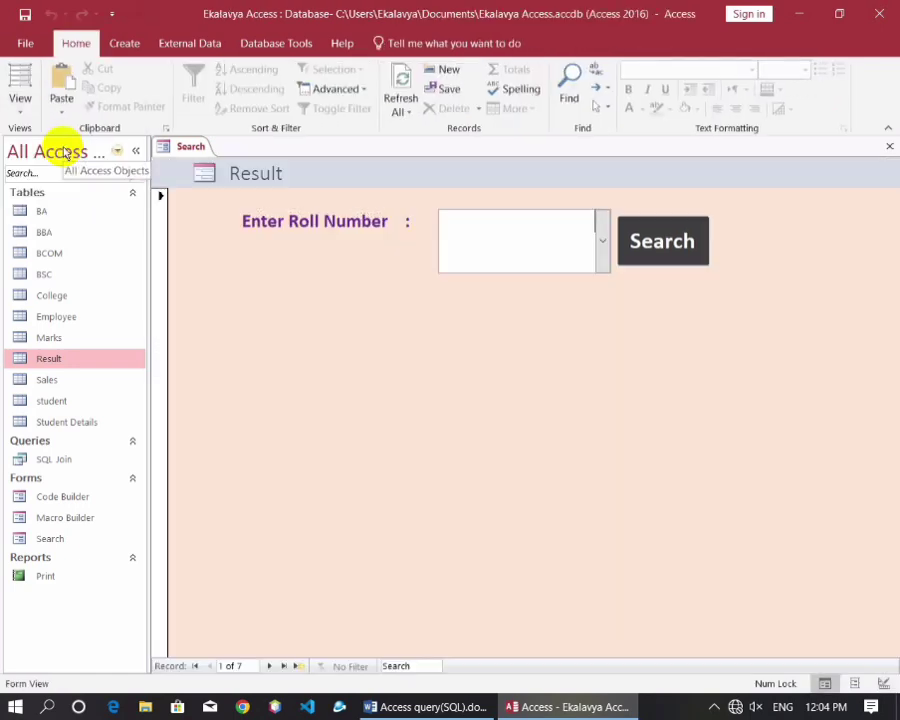
{"action": "left_click", "coordinate": [604, 242]}
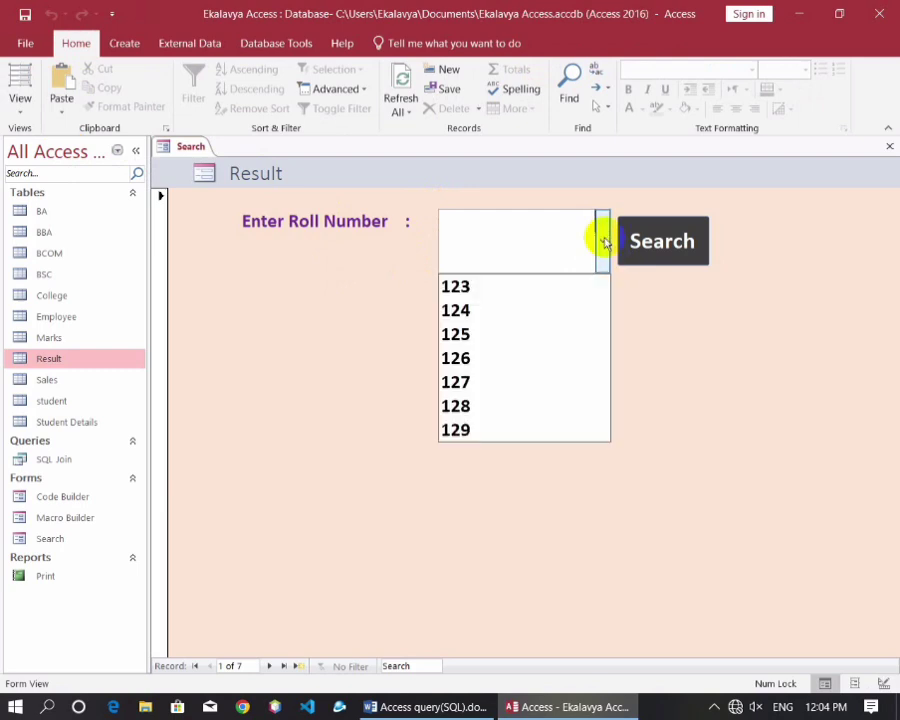
{"action": "left_click", "coordinate": [470, 365]}
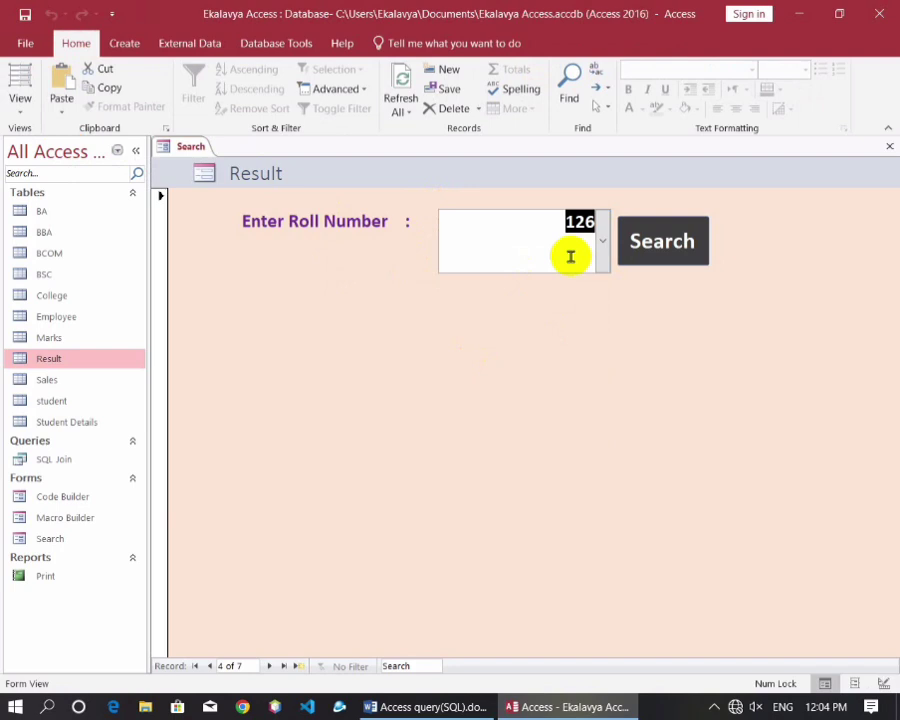
{"action": "left_click", "coordinate": [666, 243]}
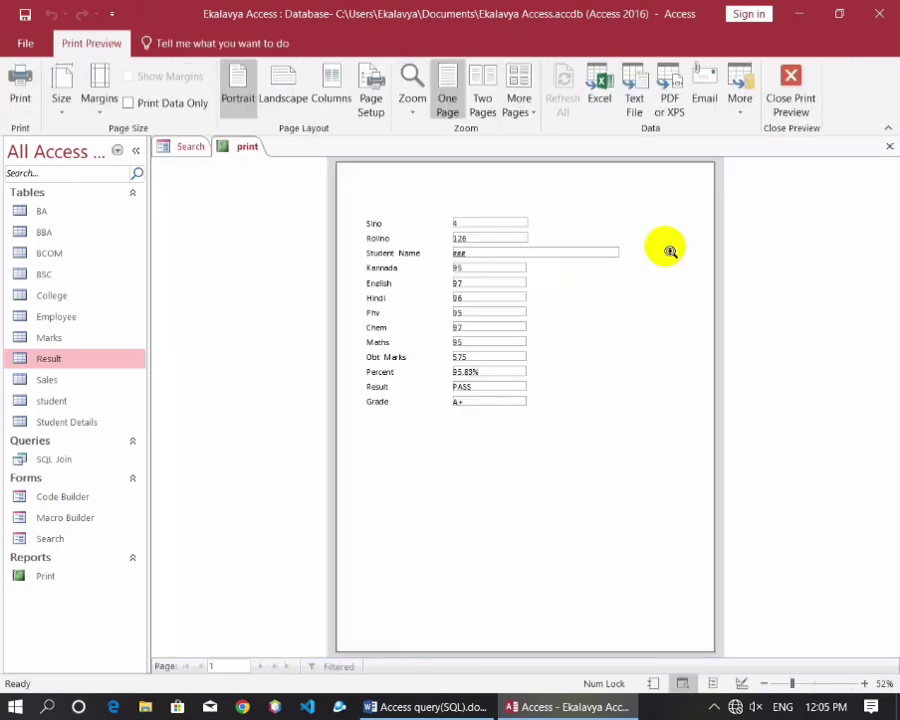
Examine the enlarged report preview against the roll number chosen in the form, and close the report
{"action": "left_click", "coordinate": [509, 346]}
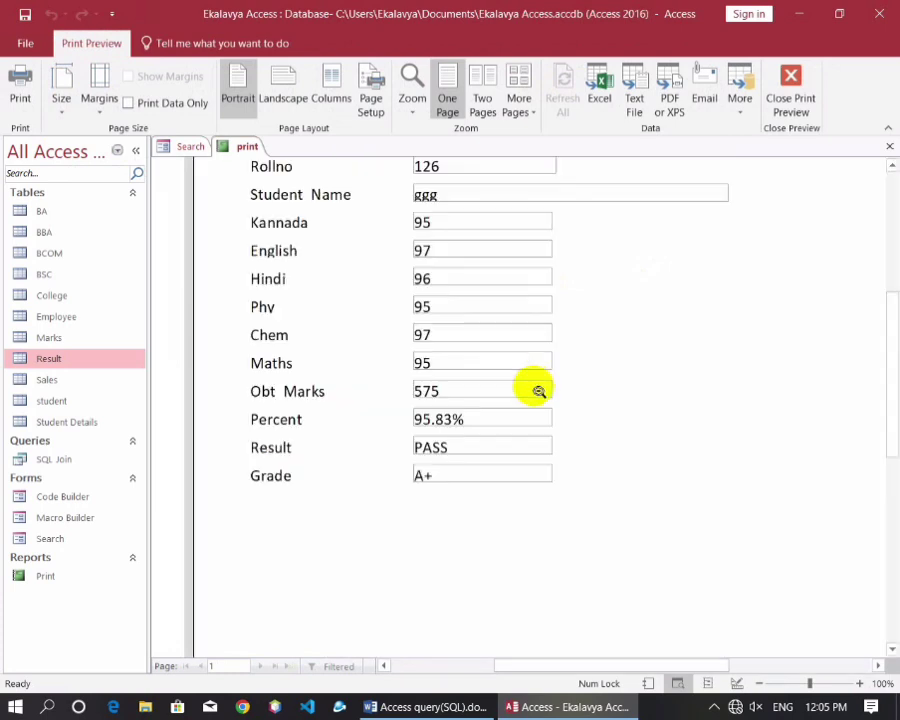
{"action": "scroll", "coordinate": [516, 386], "scroll_direction": "up", "scroll_amount": 2}
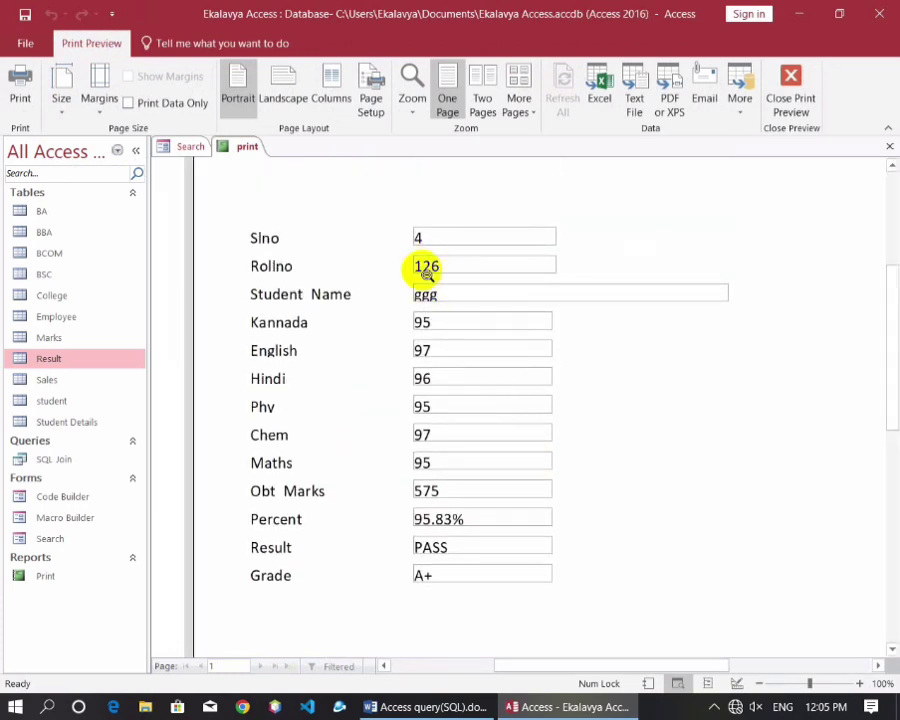
{"action": "left_click", "coordinate": [186, 145]}
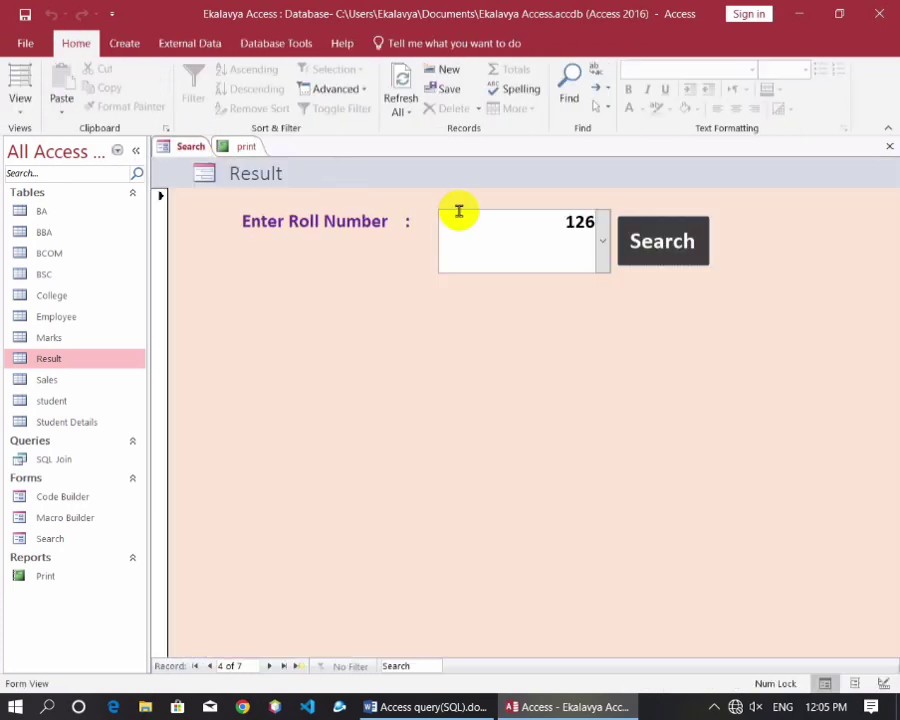
{"action": "left_click", "coordinate": [242, 146]}
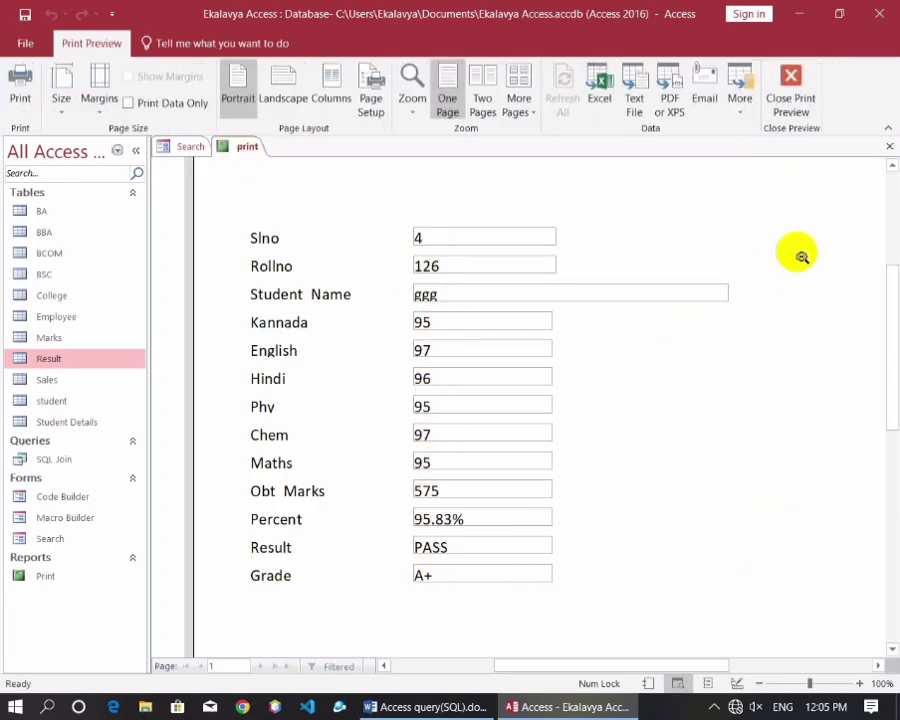
{"action": "left_click", "coordinate": [889, 146]}
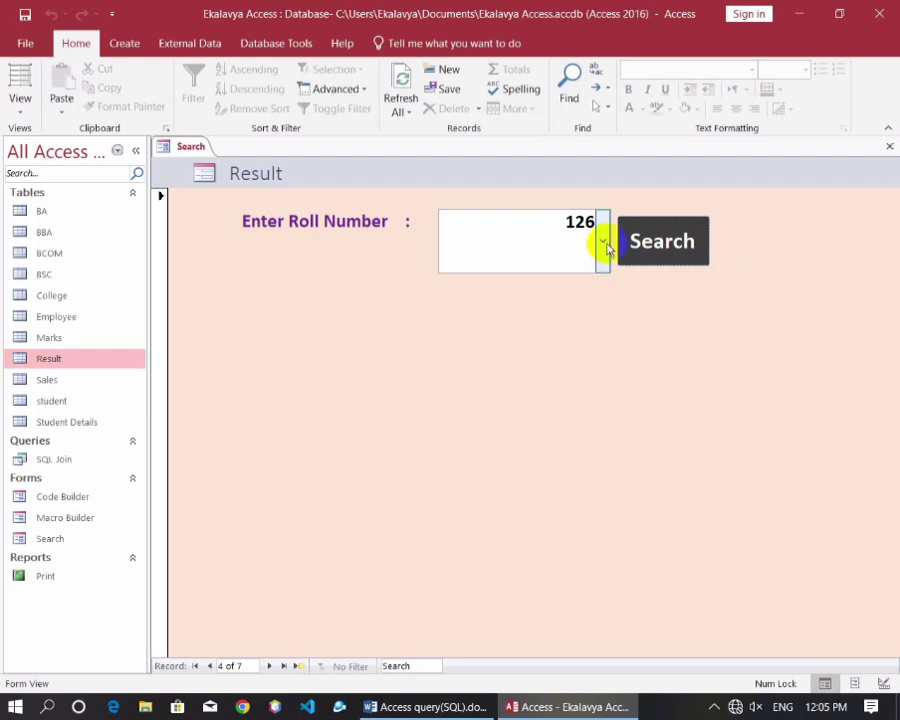
Search for roll number 128, examine its report preview at enlarged size, and close the report
{"action": "left_click", "coordinate": [601, 240]}
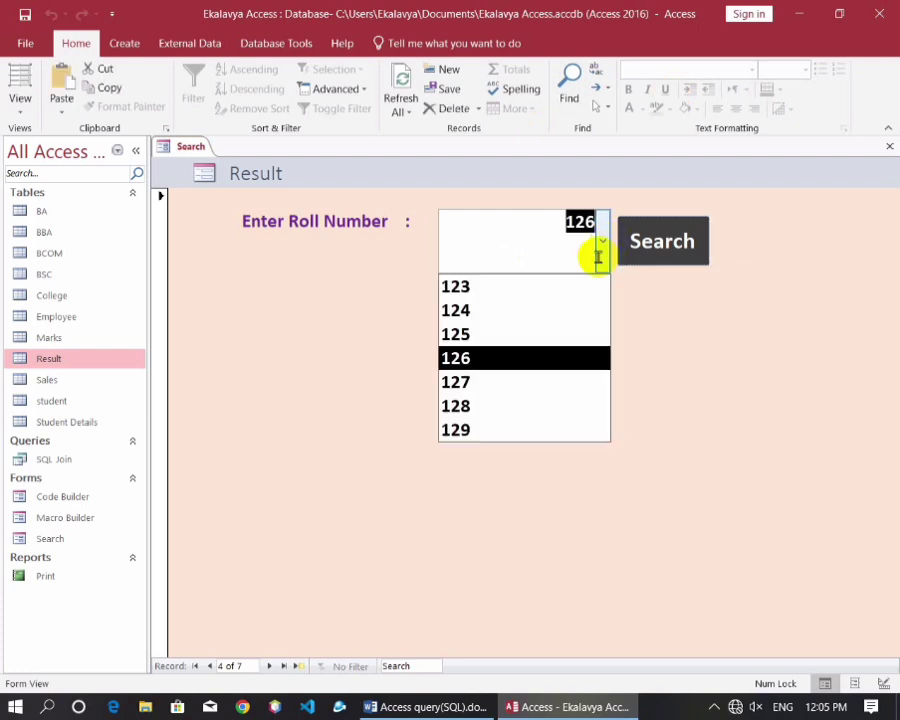
{"action": "left_click", "coordinate": [458, 407]}
{"action": "left_click", "coordinate": [658, 242]}
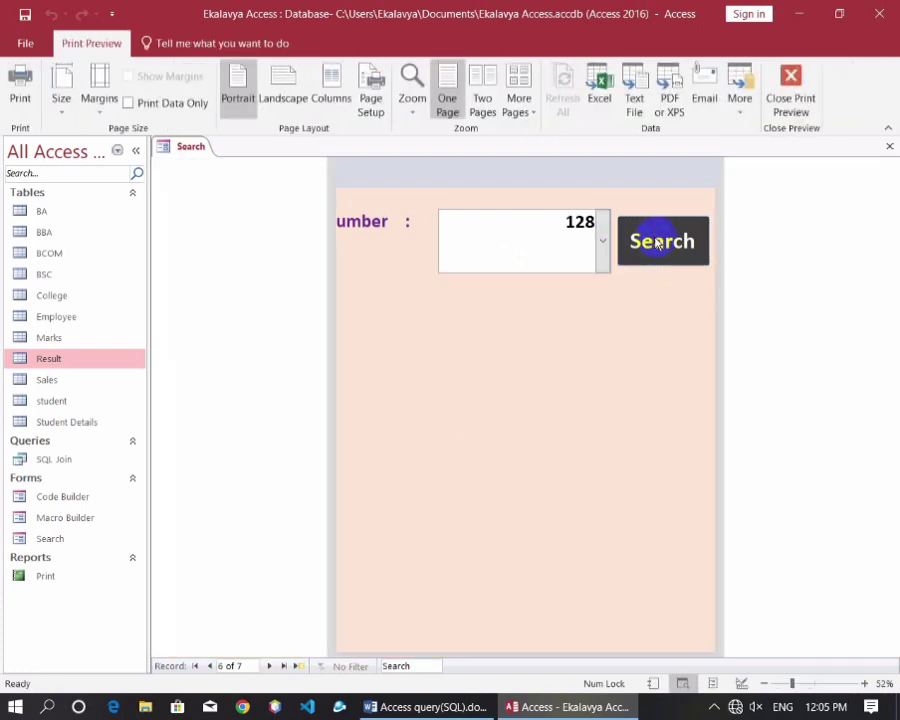
{"action": "left_click", "coordinate": [474, 304]}
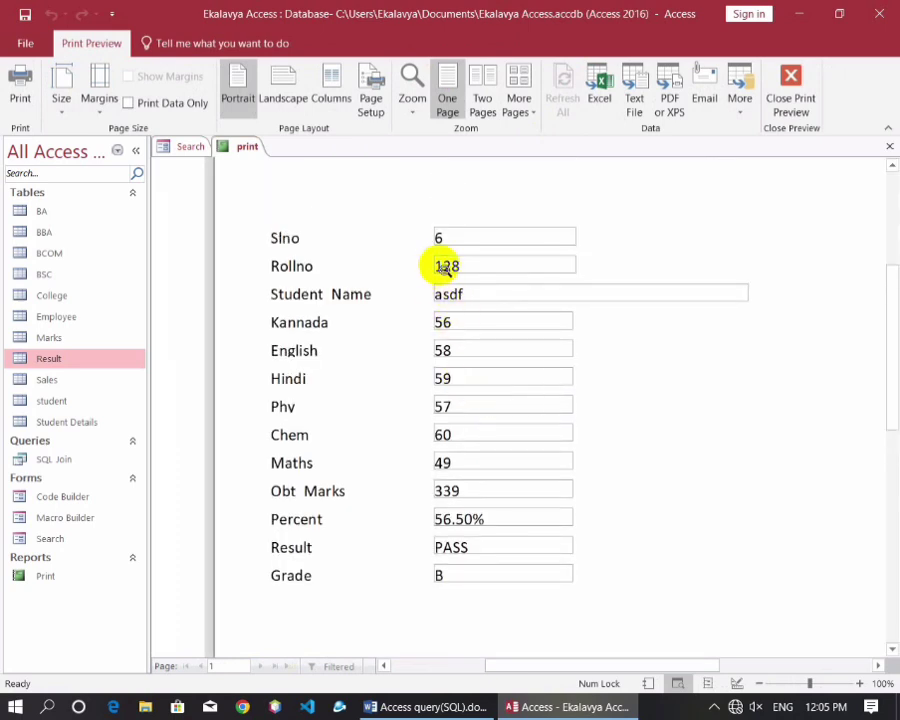
{"action": "left_click", "coordinate": [887, 148]}
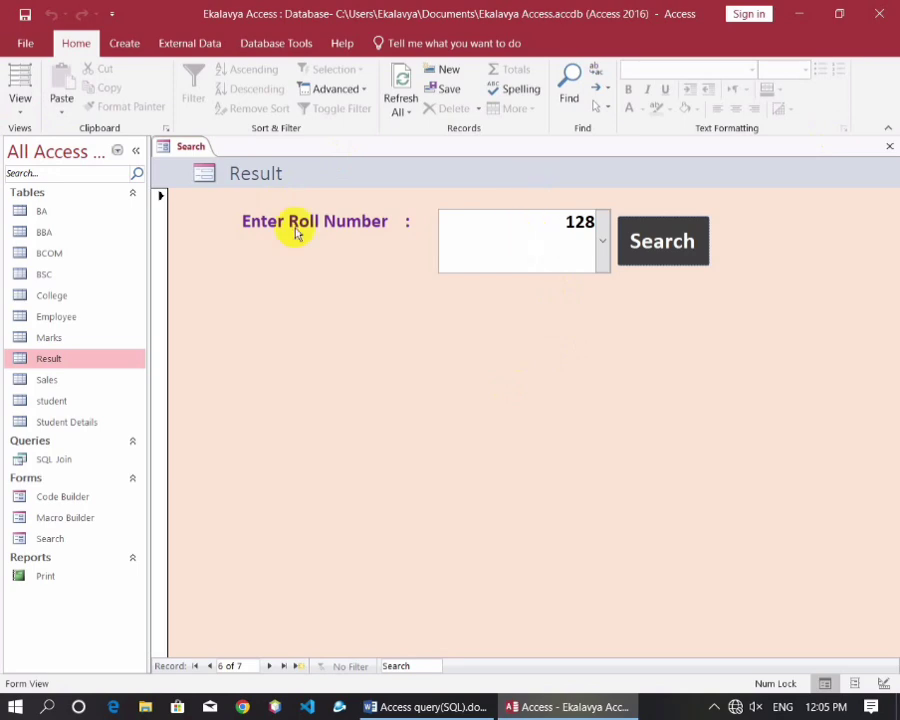
Center the text in the roll number combo box in Design View, and display the form in Form View
{"action": "left_click", "coordinate": [22, 112]}
{"action": "left_click", "coordinate": [80, 217]}
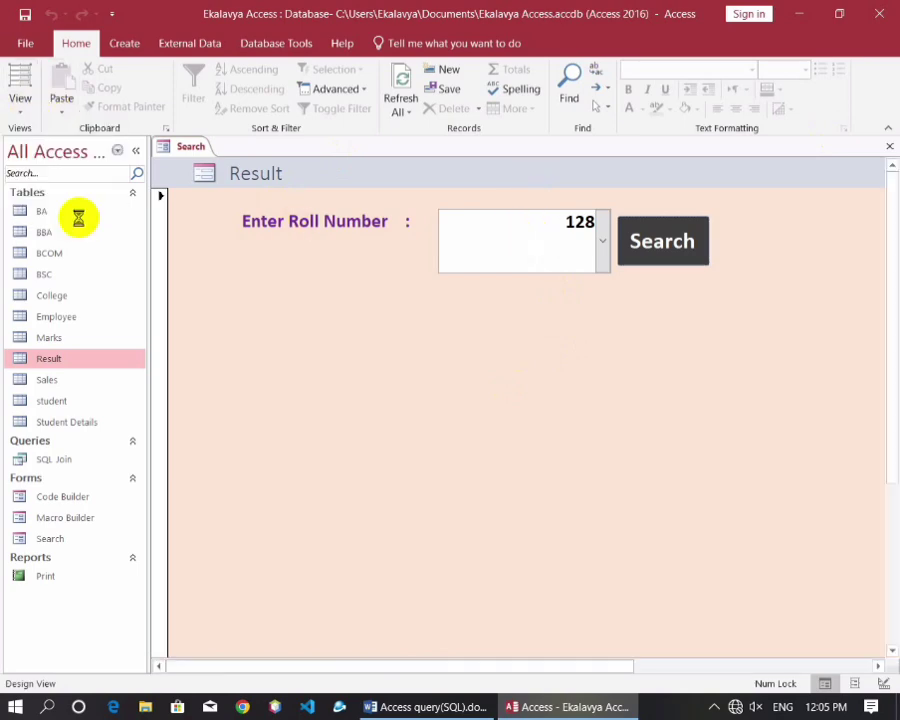
{"action": "left_click", "coordinate": [480, 312]}
{"action": "left_click", "coordinate": [497, 45]}
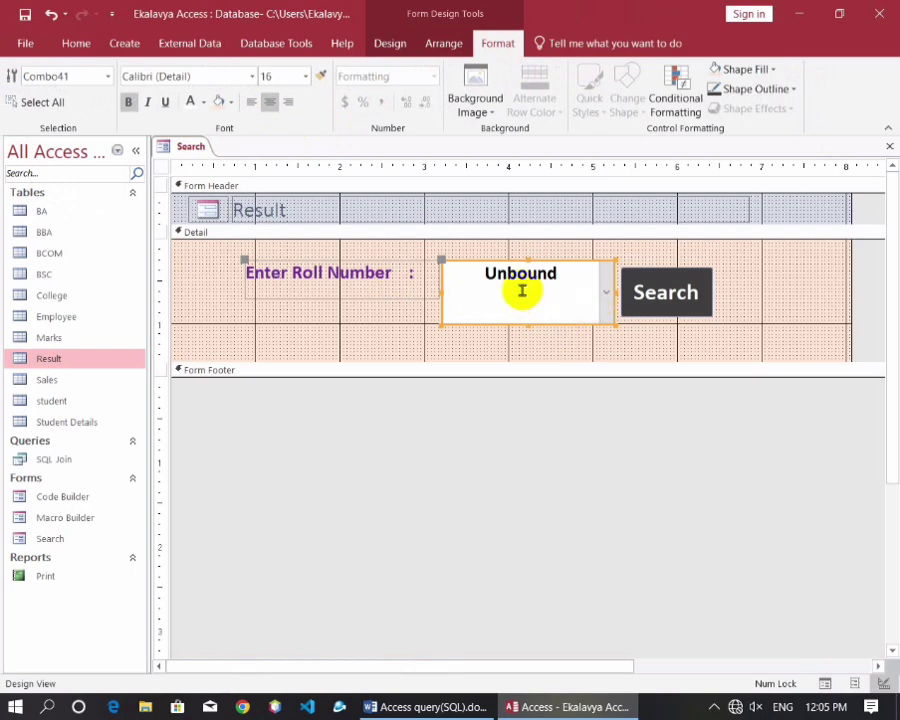
{"action": "left_click", "coordinate": [388, 45]}
{"action": "left_click", "coordinate": [24, 108]}
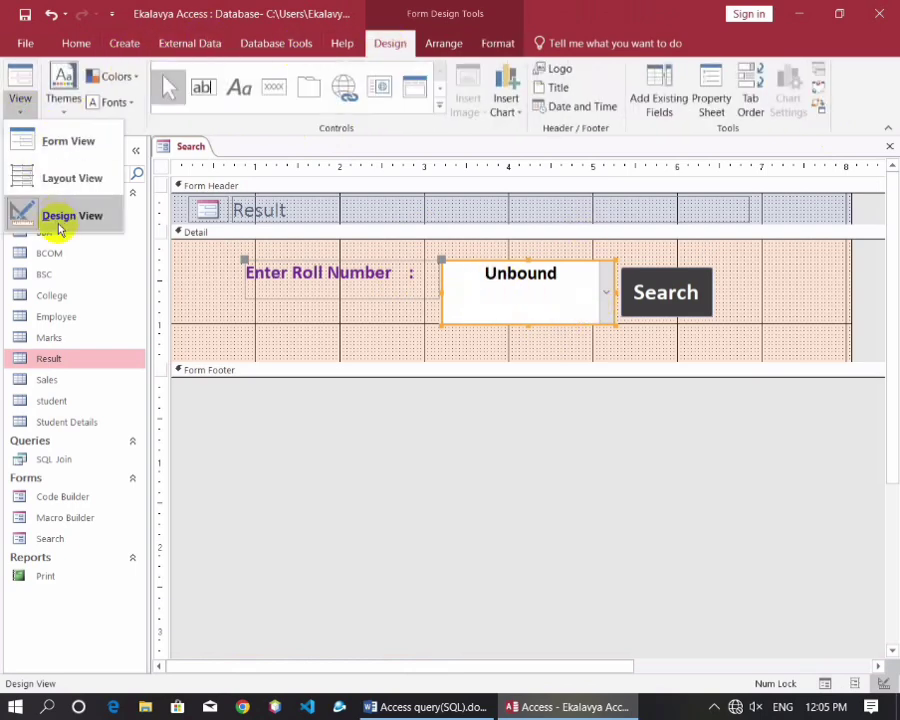
{"action": "left_click", "coordinate": [68, 141]}
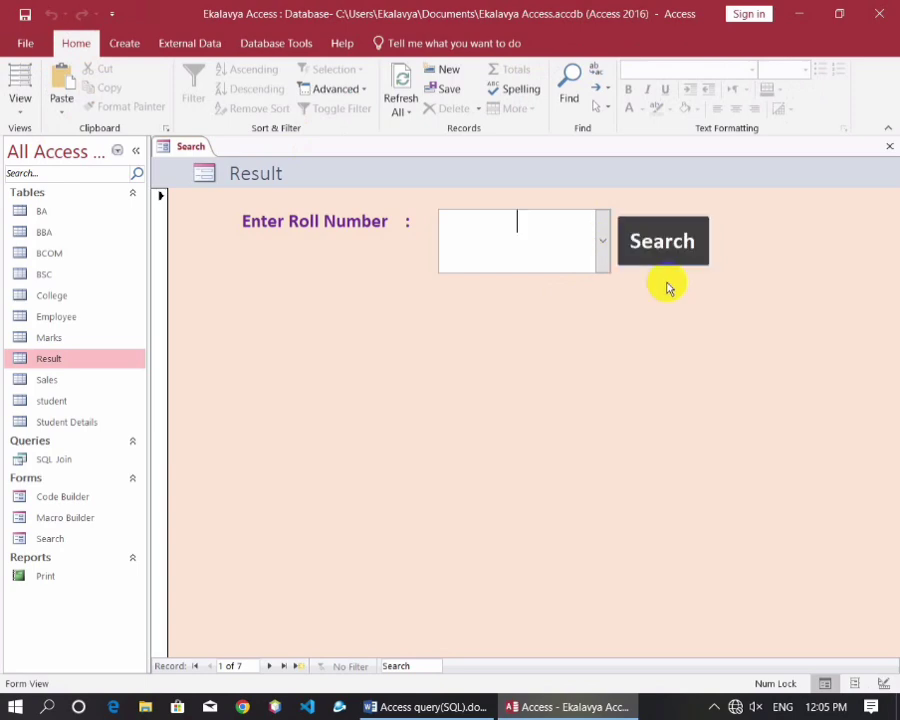
In Design View, move the roll number label, combo box and Search button slightly right and about 1.2 inches down in the Detail section
{"action": "left_click", "coordinate": [20, 104]}
{"action": "left_click", "coordinate": [66, 216]}
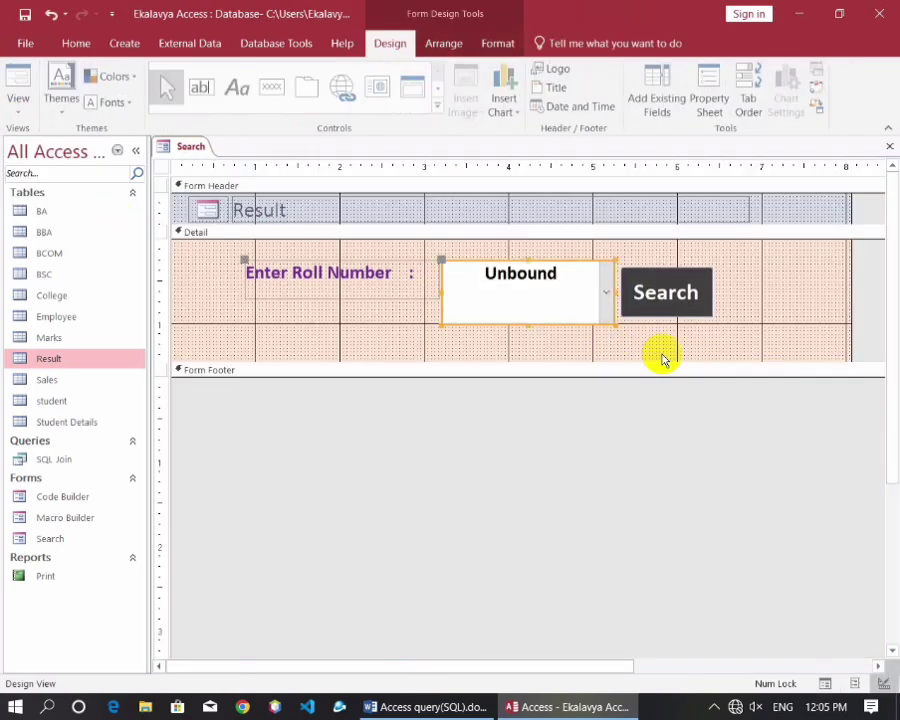
{"action": "left_click_drag", "start_coordinate": [680, 340], "coordinate": [291, 242]}
{"action": "left_click_drag", "start_coordinate": [391, 284], "coordinate": [407, 297]}
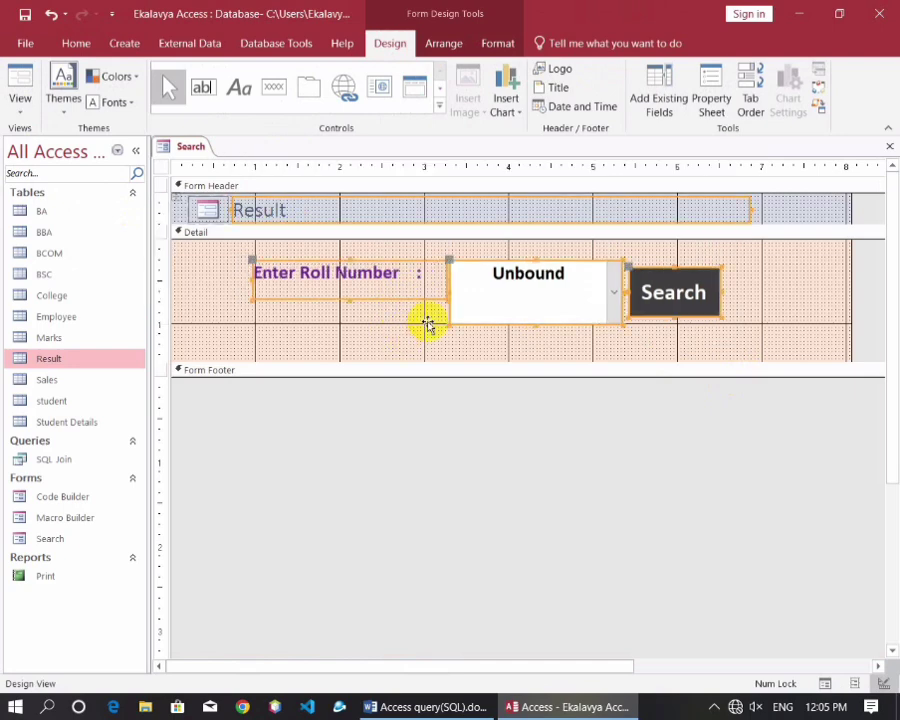
{"action": "left_click", "coordinate": [777, 328]}
{"action": "left_click_drag", "start_coordinate": [774, 334], "coordinate": [424, 342]}
{"action": "scroll", "coordinate": [459, 311], "scroll_direction": "down", "scroll_amount": 2}
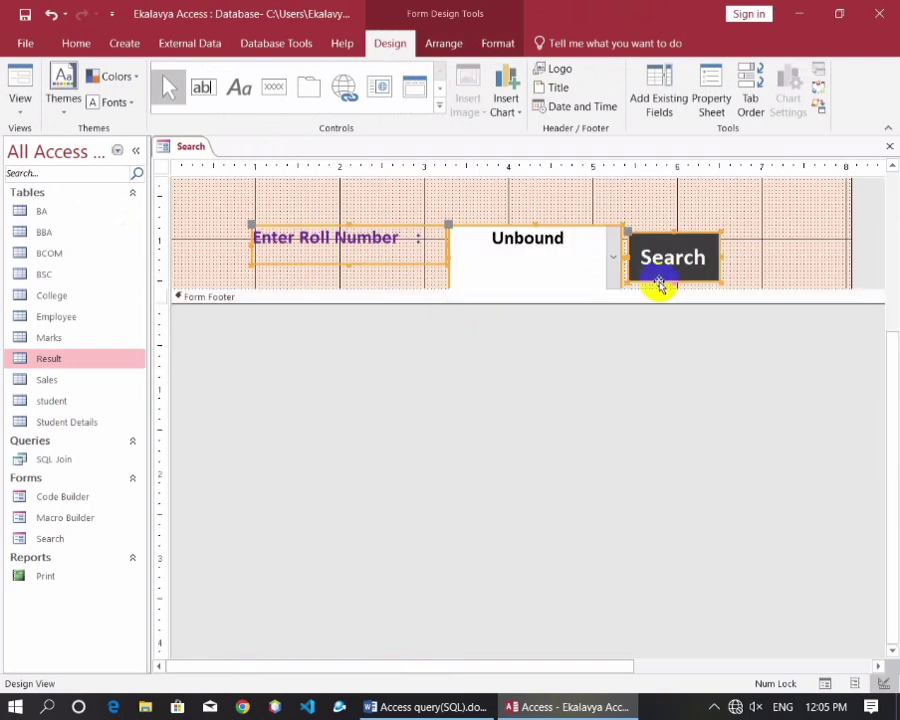
{"action": "scroll", "coordinate": [755, 278], "scroll_direction": "up", "scroll_amount": 1}
{"action": "scroll", "coordinate": [752, 278], "scroll_direction": "up", "scroll_amount": 3}
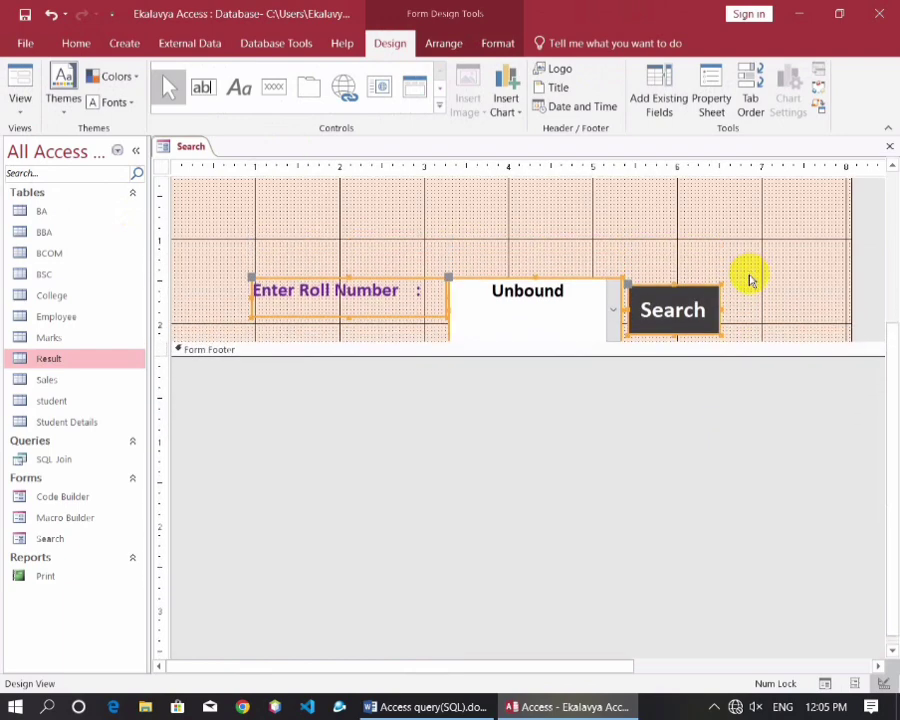
Display the form in Form View, search for roll number 124, and examine the enlarged report preview
{"action": "left_click", "coordinate": [20, 104]}
{"action": "left_click", "coordinate": [47, 141]}
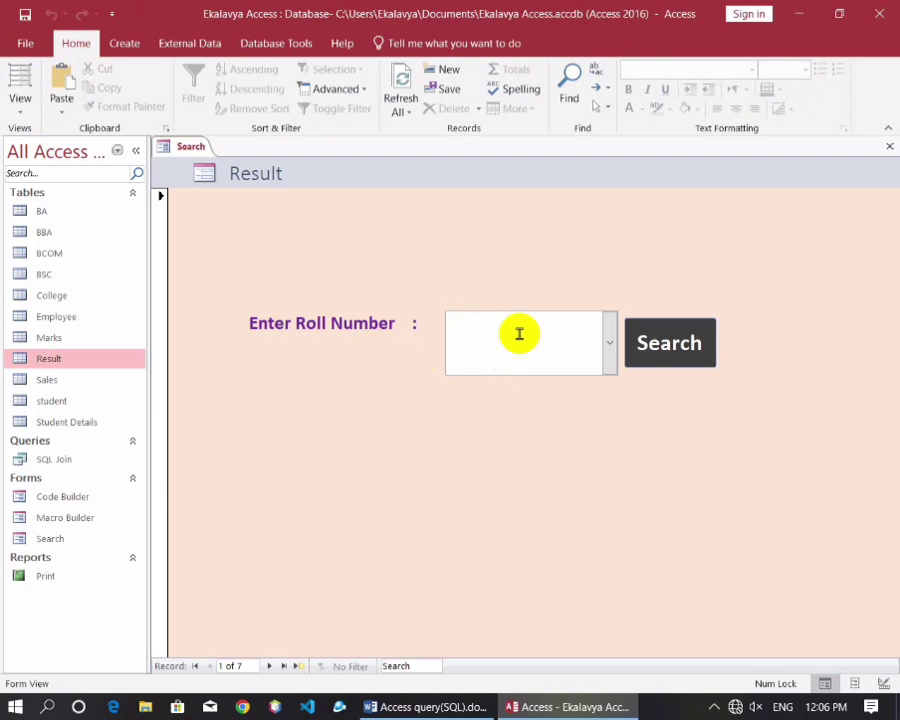
{"action": "left_click", "coordinate": [608, 343]}
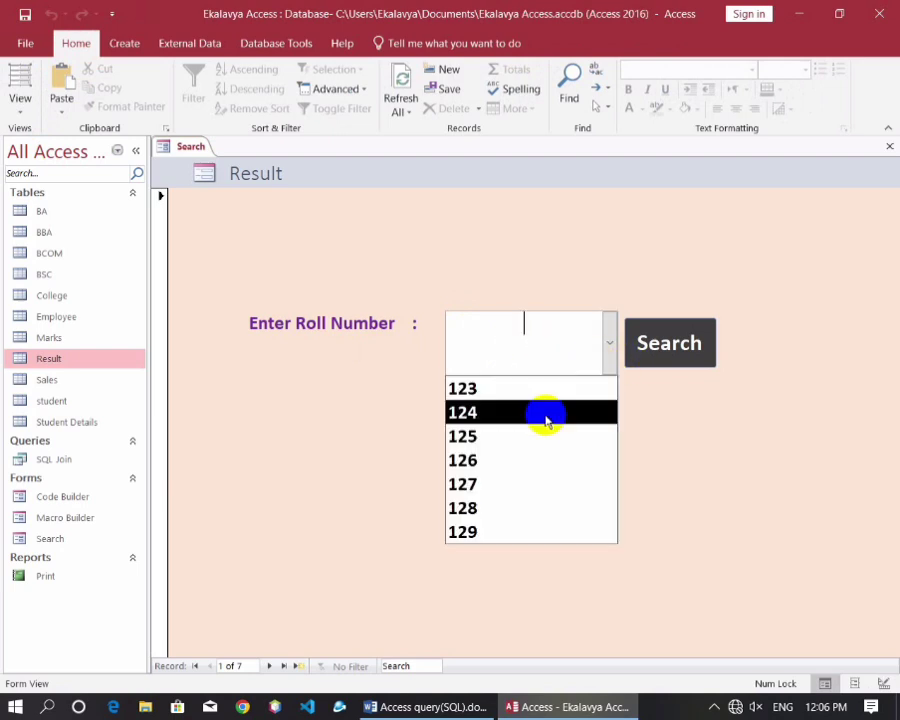
{"action": "left_click", "coordinate": [462, 420]}
{"action": "left_click", "coordinate": [670, 348]}
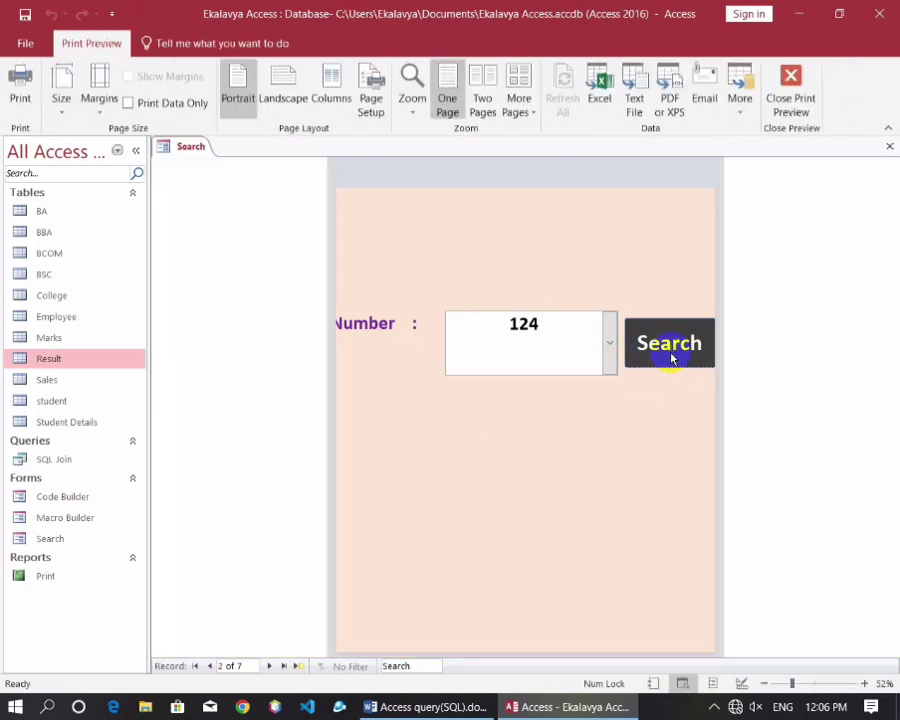
{"action": "left_click", "coordinate": [552, 323]}
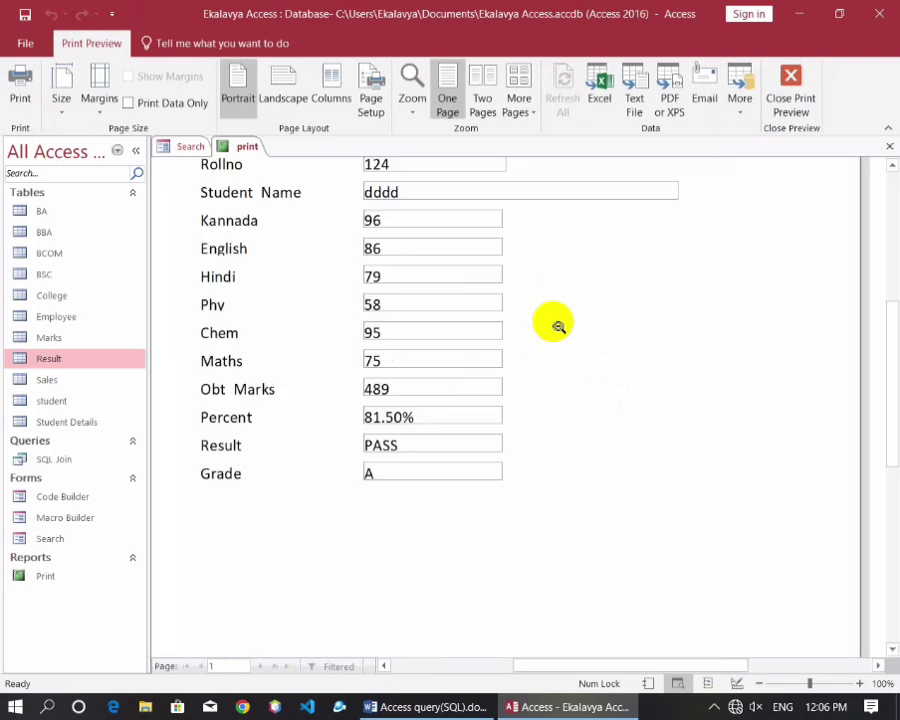
{"action": "scroll", "coordinate": [556, 340], "scroll_direction": "up", "scroll_amount": 2}
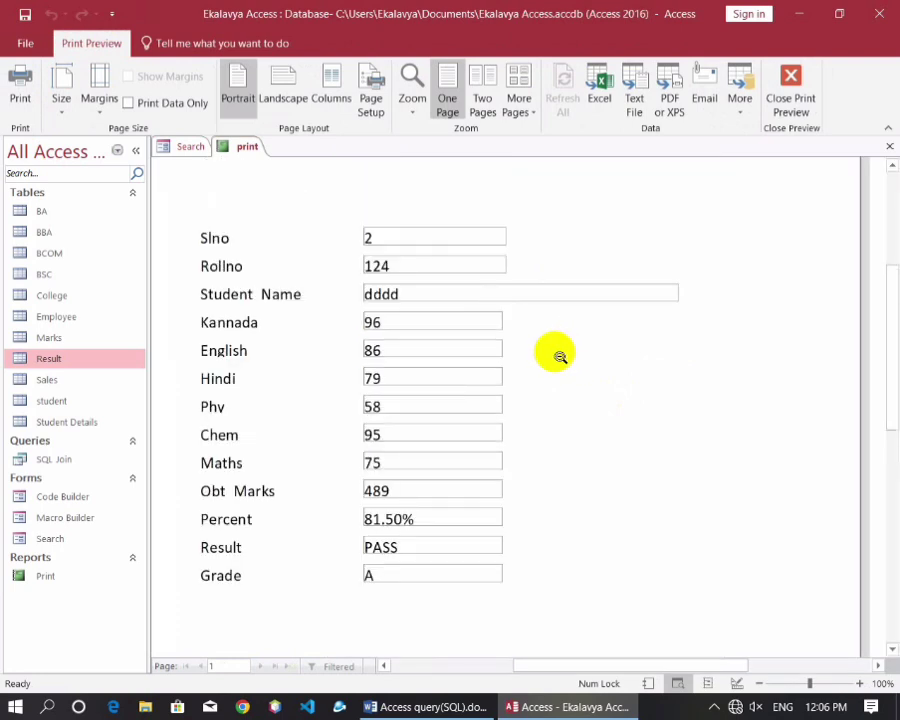